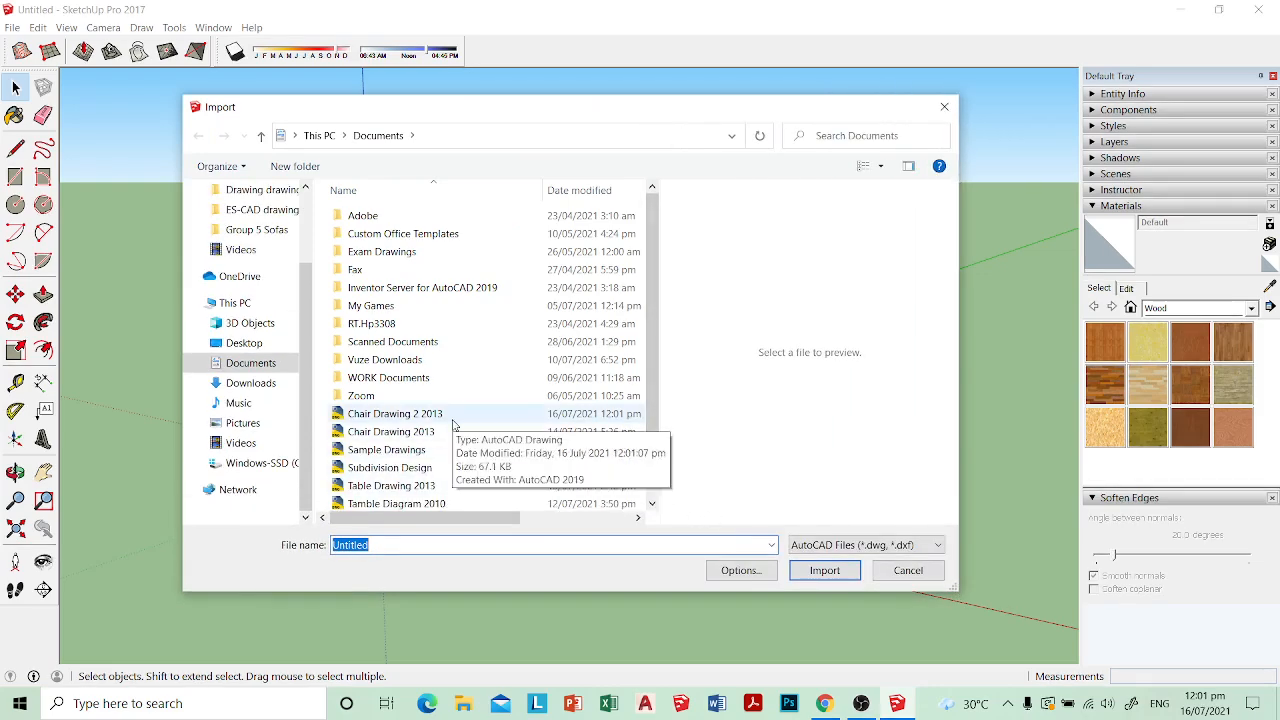
Step: Import the AutoCAD file Chair Drawing 2 2013 and move the drawing along the red axis, clear of the scale figure
{"action": "left_click", "coordinate": [452, 424]}
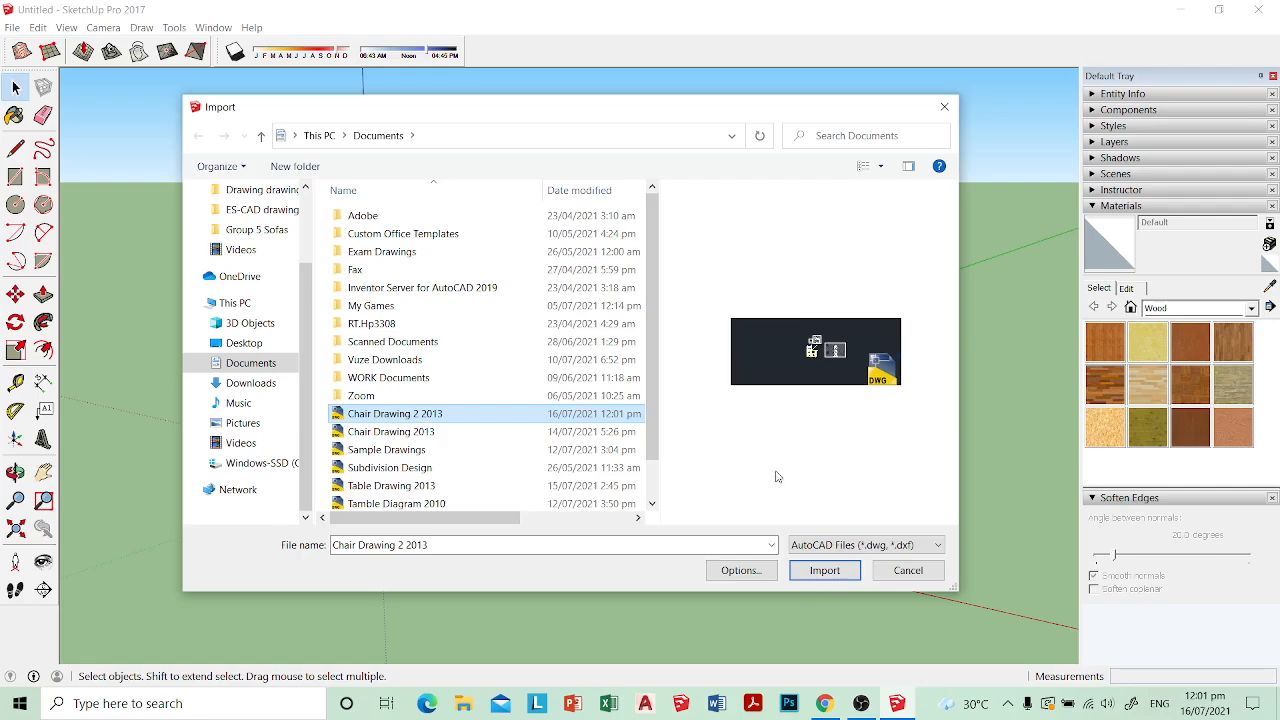
{"action": "left_click", "coordinate": [824, 570]}
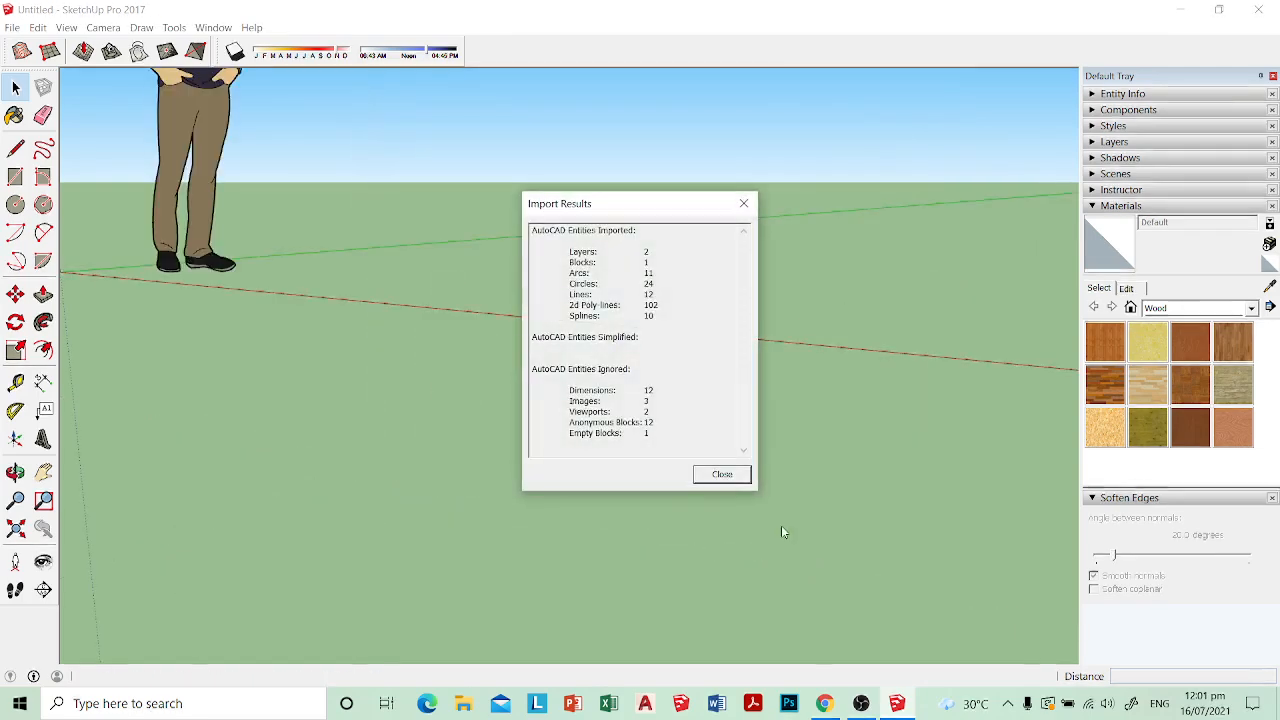
{"action": "left_click", "coordinate": [722, 474]}
{"action": "middle_click_drag", "start_coordinate": [717, 466], "coordinate": [472, 421]}
{"action": "key", "text": "m"}
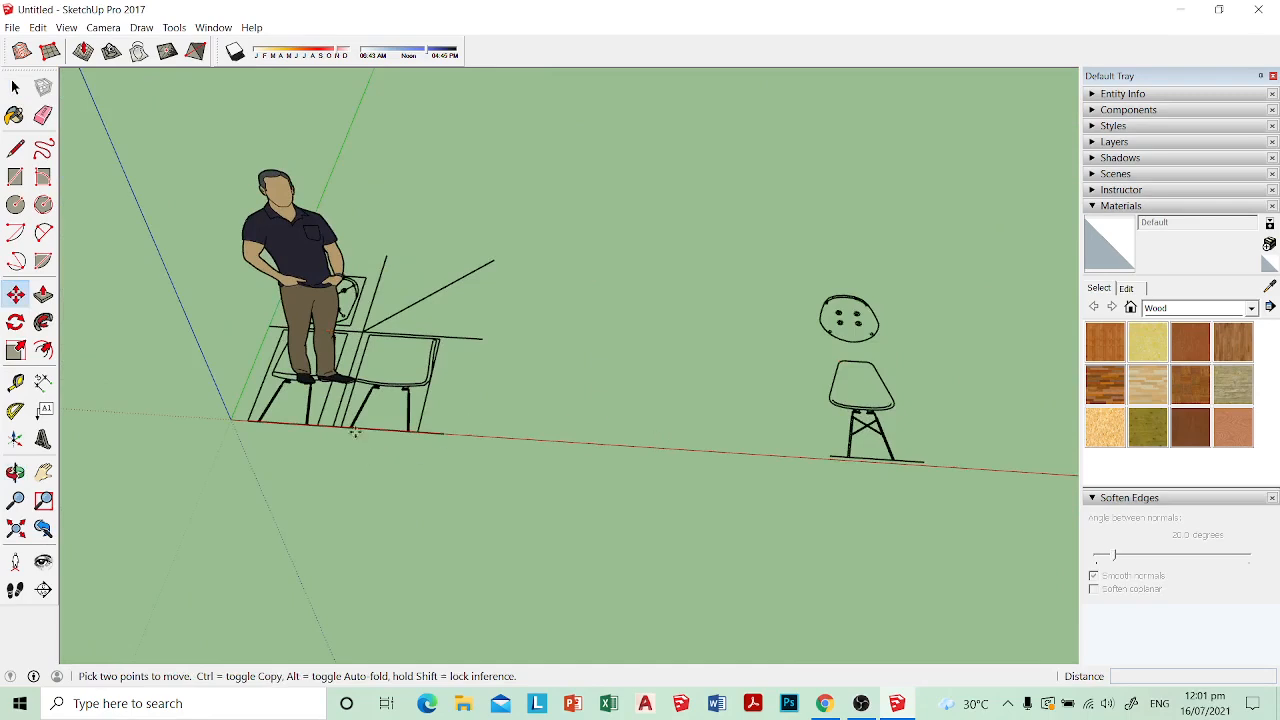
{"action": "left_click", "coordinate": [355, 431]}
{"action": "left_click", "coordinate": [505, 439]}
{"action": "scroll", "coordinate": [514, 439], "scroll_direction": "down", "scroll_amount": 1}
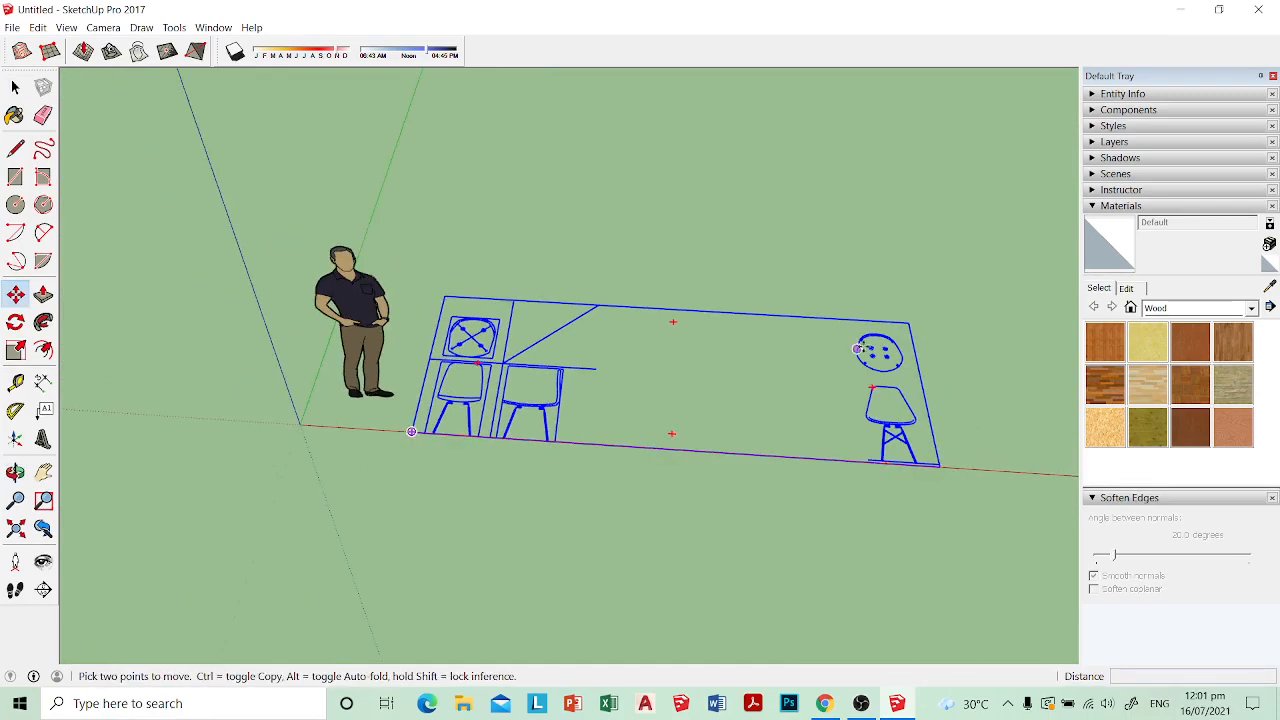
{"action": "scroll", "coordinate": [858, 348], "scroll_direction": "up", "scroll_amount": 1}
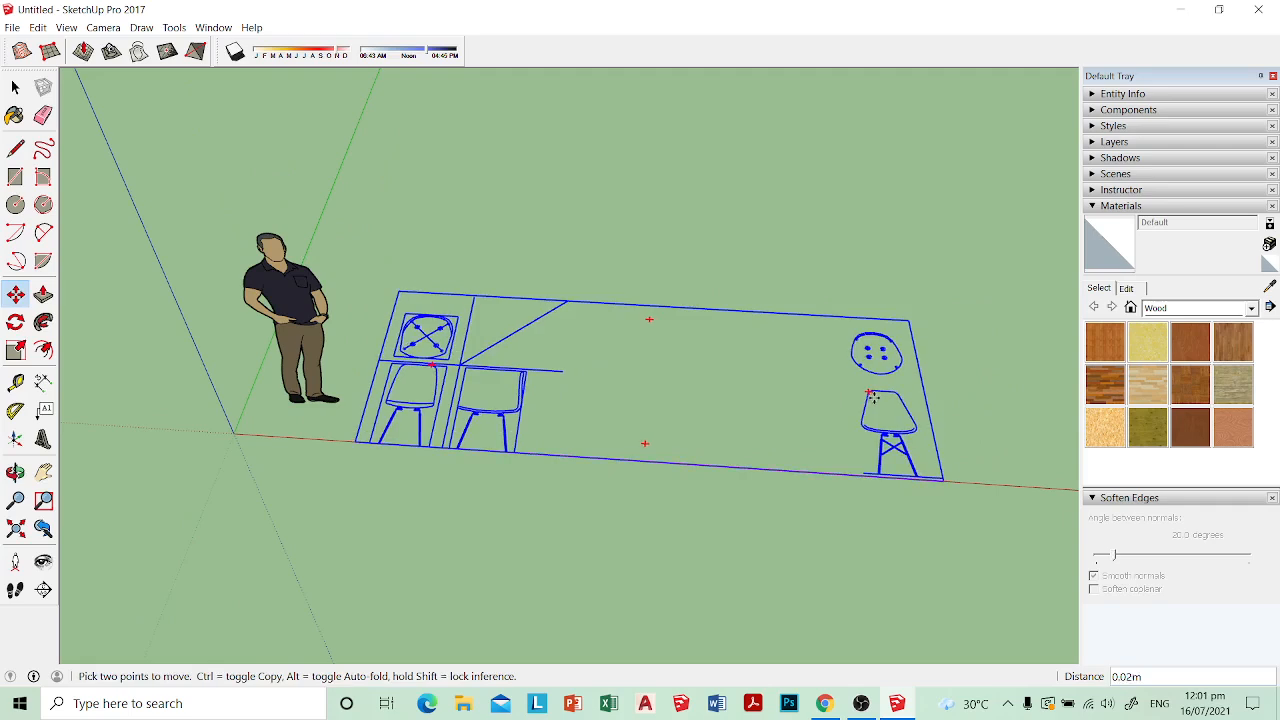
Step: Inside the imported group, move the separate bolt-hole seat plan and cross-braced chair view about 2 m along the red axis towards the other views
{"action": "key", "text": "space"}
{"action": "double_click", "coordinate": [878, 404]}
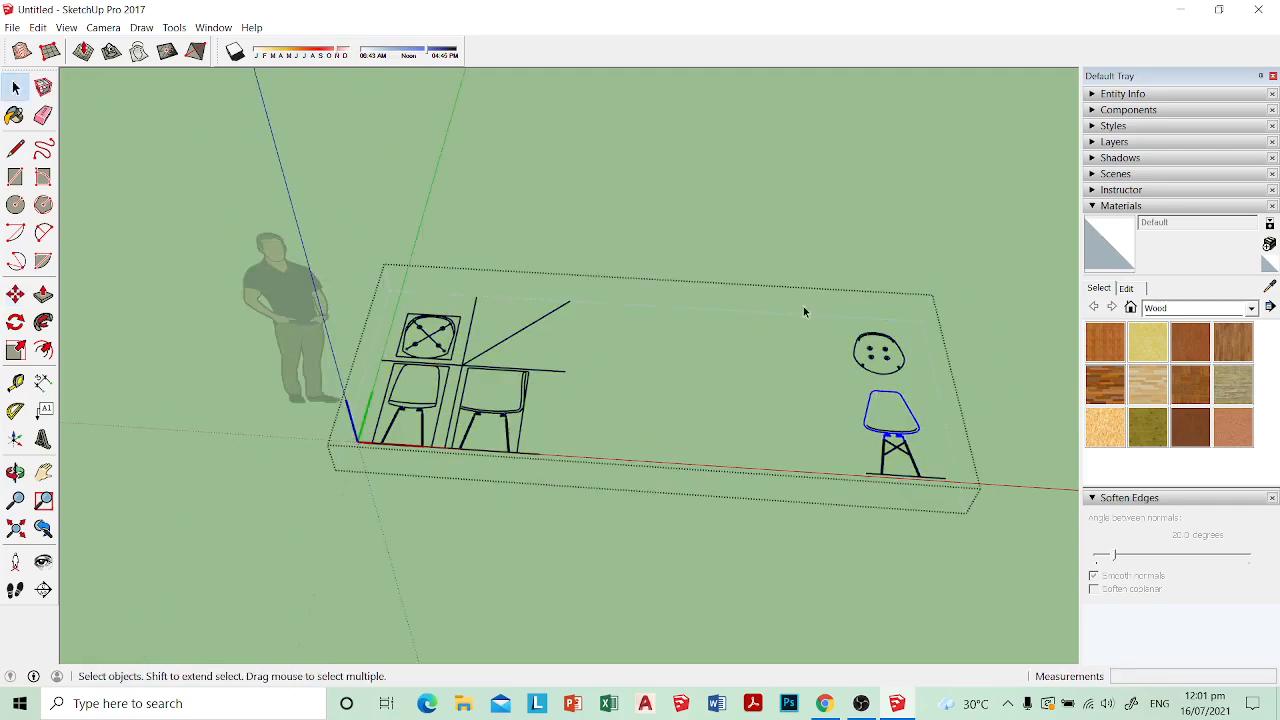
{"action": "left_click_drag", "start_coordinate": [806, 308], "coordinate": [980, 555]}
{"action": "key", "text": "m"}
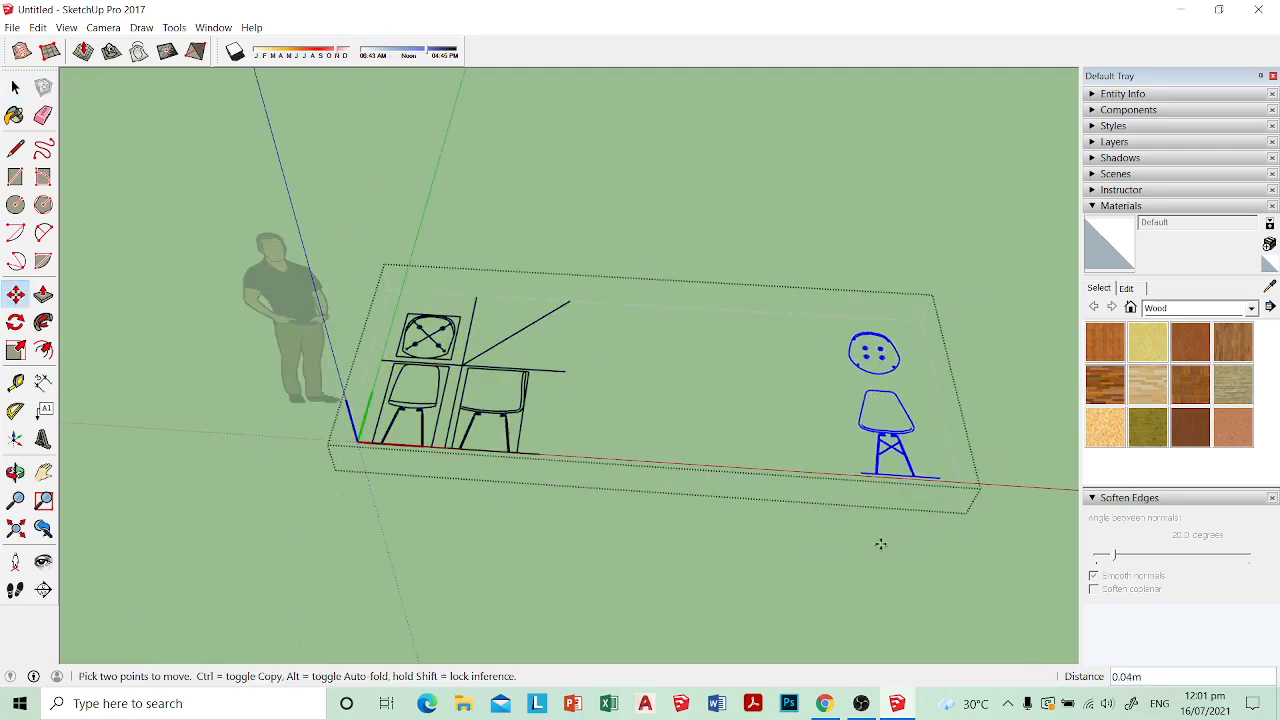
{"action": "left_click", "coordinate": [887, 545]}
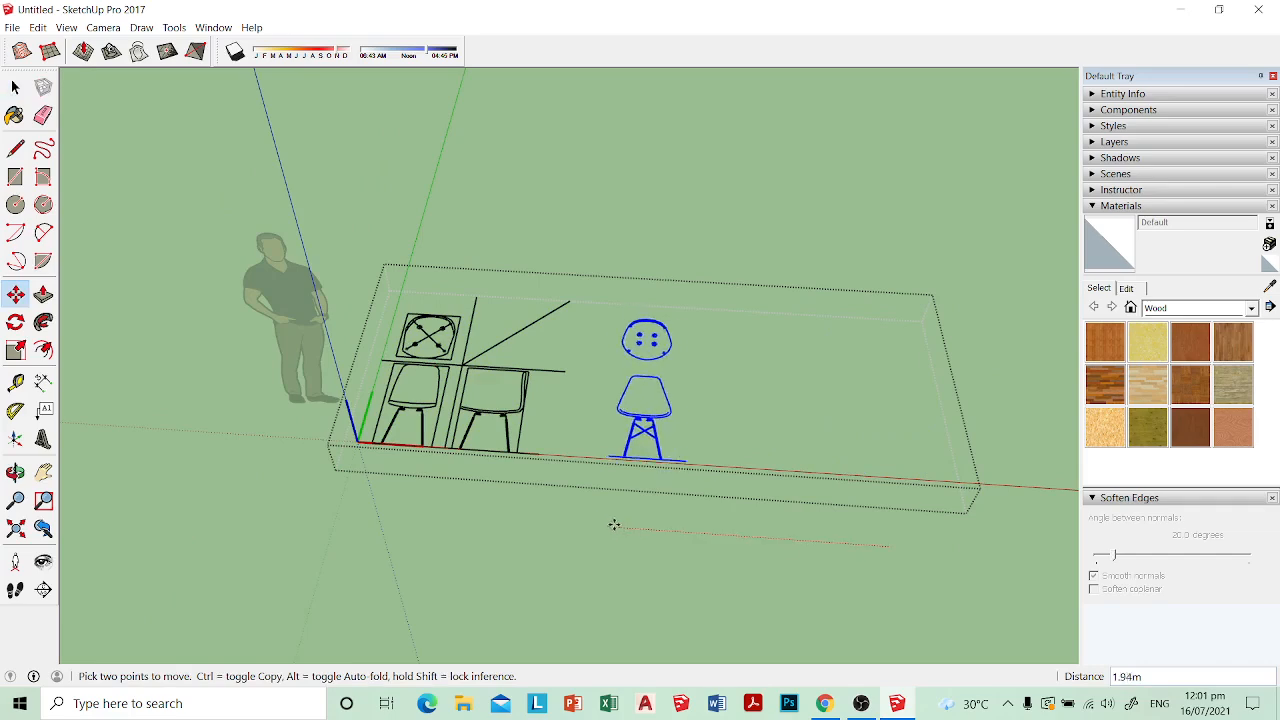
{"action": "left_click", "coordinate": [605, 522]}
{"action": "key", "text": "space"}
{"action": "left_click", "coordinate": [816, 442]}
{"action": "scroll", "coordinate": [437, 310], "scroll_direction": "up", "scroll_amount": 3}
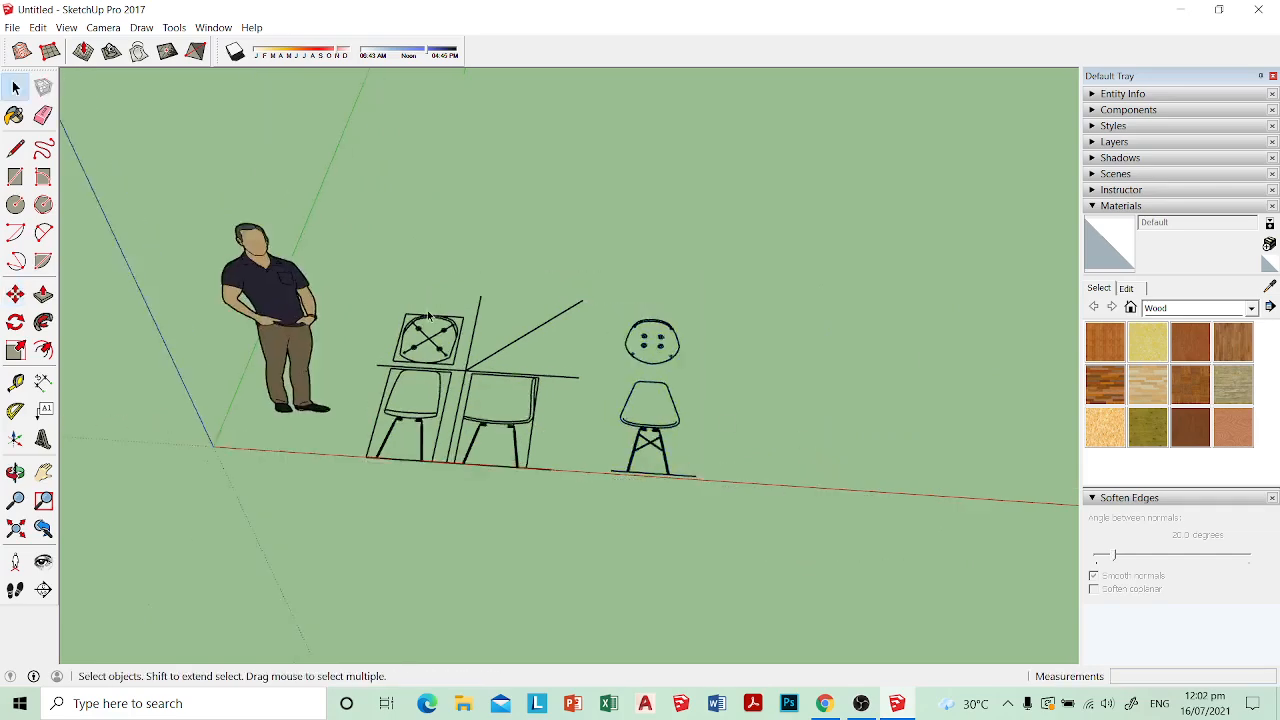
{"action": "scroll", "coordinate": [699, 378], "scroll_direction": "up", "scroll_amount": 4}
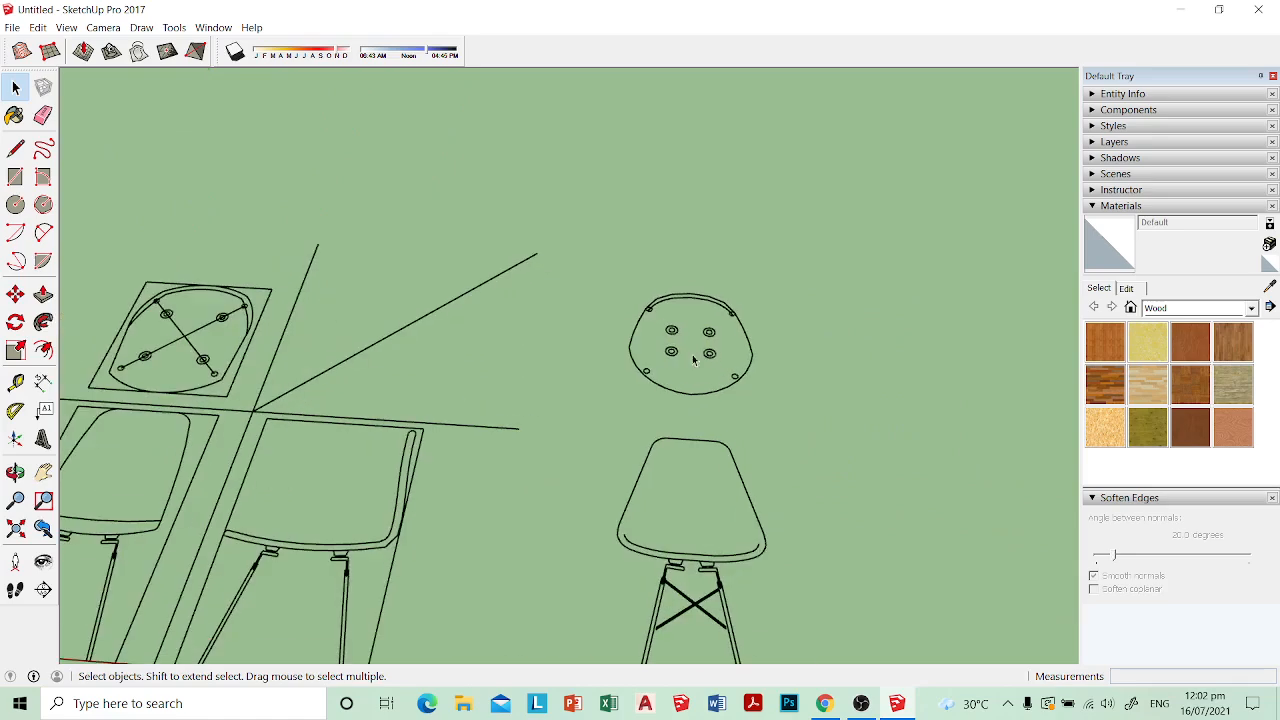
{"action": "scroll", "coordinate": [717, 314], "scroll_direction": "up", "scroll_amount": 2}
{"action": "scroll", "coordinate": [684, 321], "scroll_direction": "down", "scroll_amount": 4}
{"action": "middle_click_drag", "start_coordinate": [563, 409], "coordinate": [625, 400]}
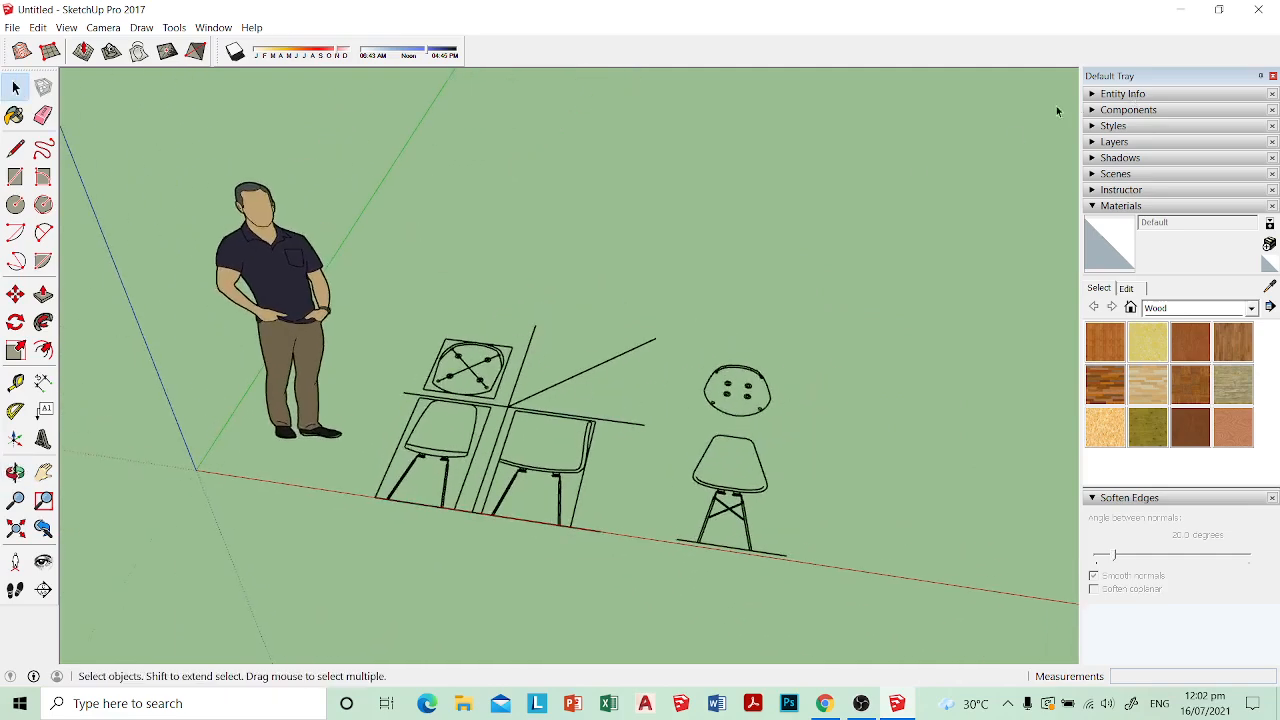
Step: Change the model's length units to centimetres
{"action": "key", "text": "t"}
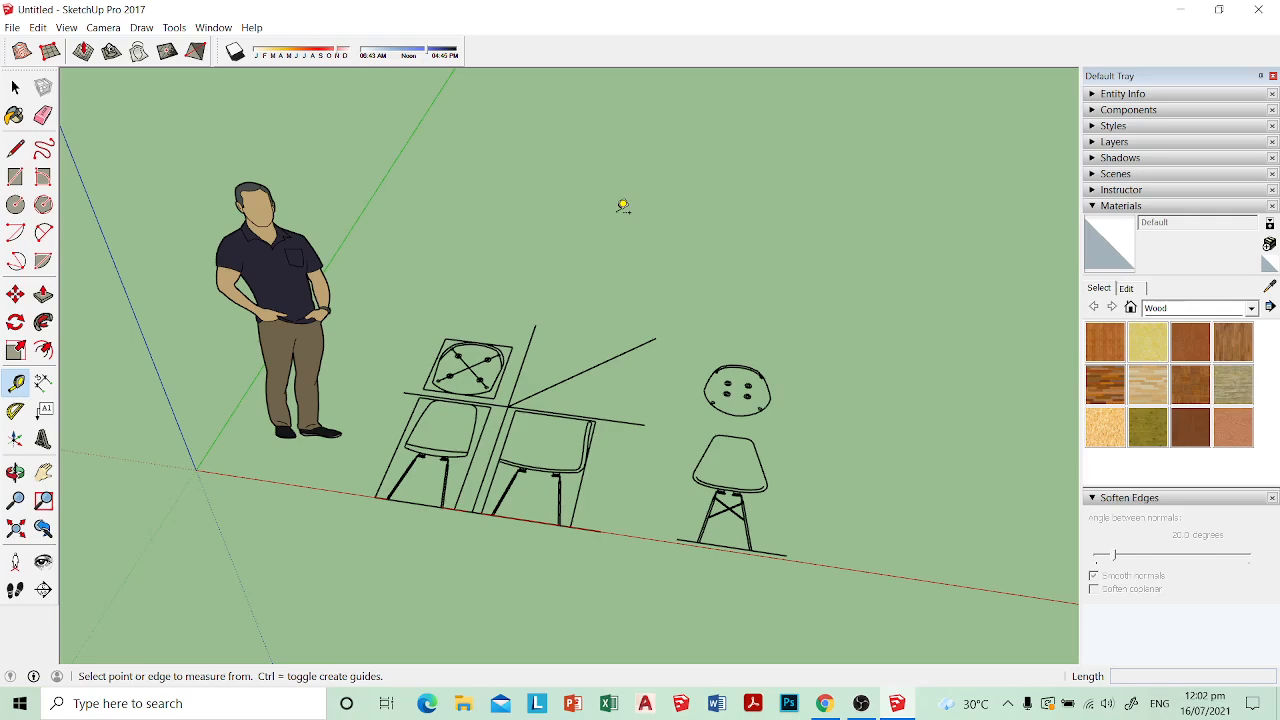
{"action": "left_click", "coordinate": [37, 27]}
{"action": "mouse_move", "coordinate": [213, 27]}
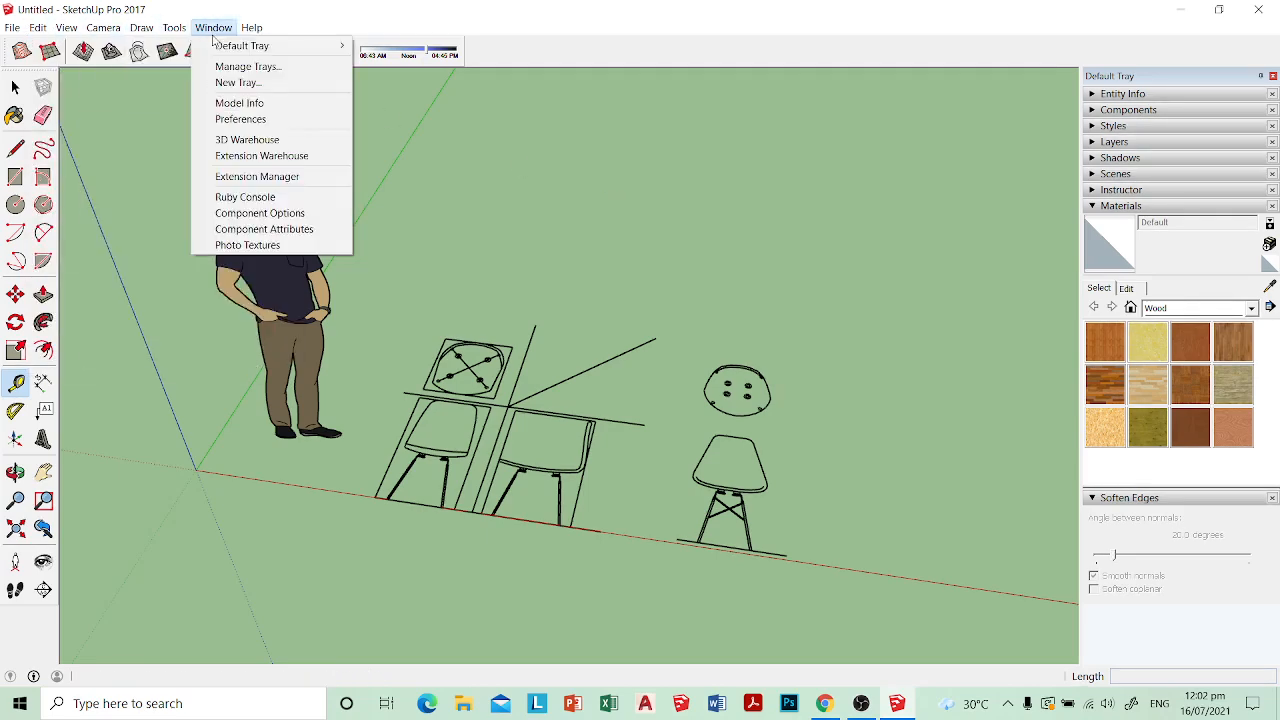
{"action": "left_click", "coordinate": [240, 103]}
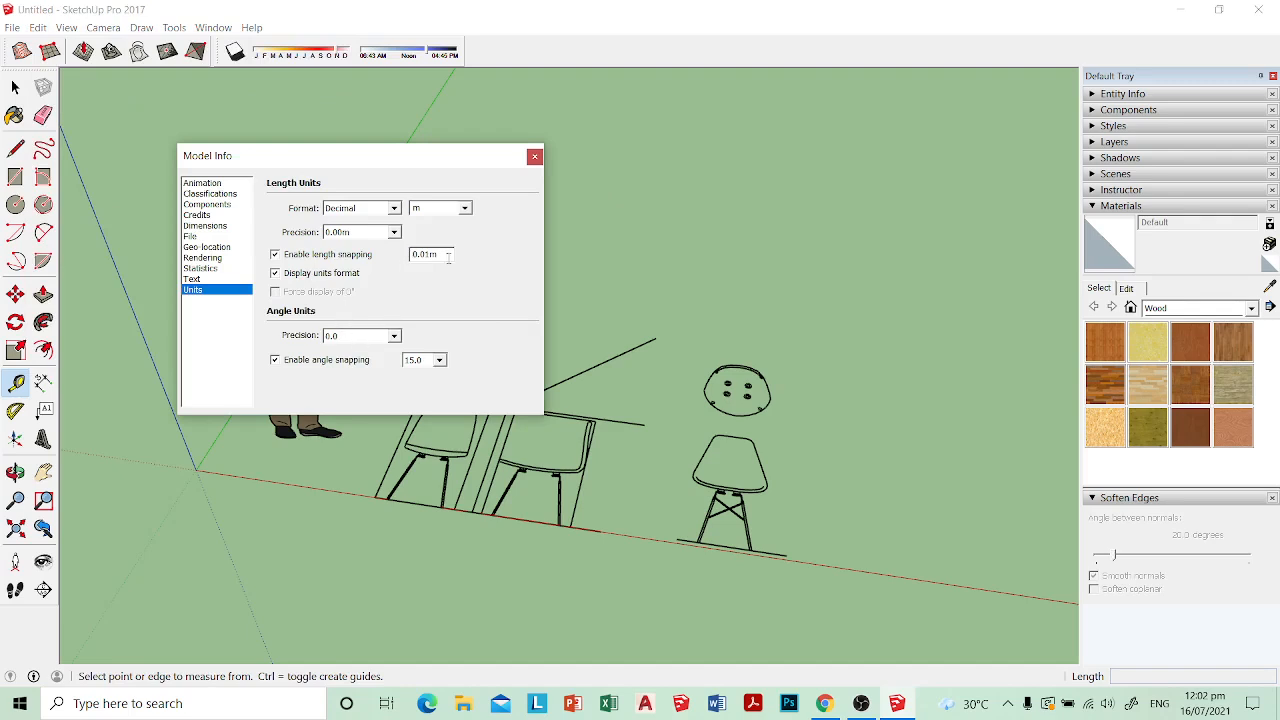
{"action": "left_click", "coordinate": [465, 208]}
{"action": "left_click", "coordinate": [440, 252]}
{"action": "left_click", "coordinate": [535, 157]}
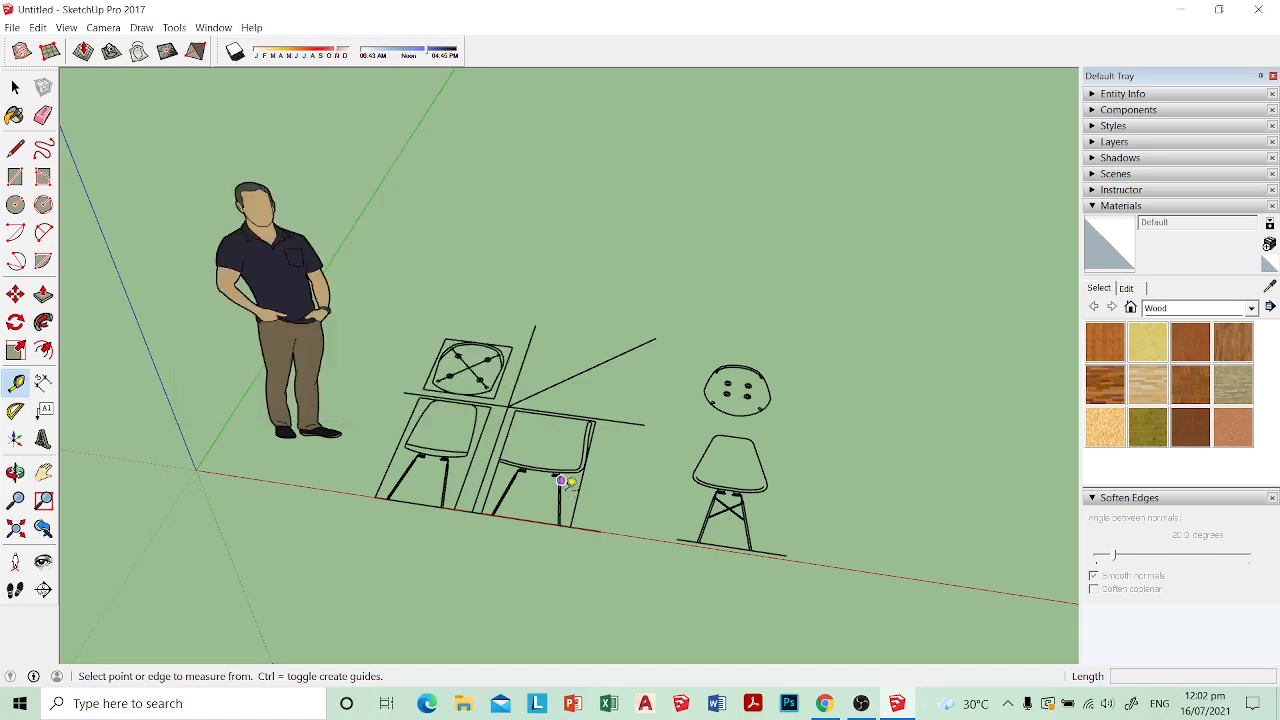
Step: Measure the side-view chair's overall height along its boundary line, from the floor to the upper corner
{"action": "scroll", "coordinate": [565, 482], "scroll_direction": "up", "scroll_amount": 2}
{"action": "left_click", "coordinate": [570, 528]}
{"action": "scroll", "coordinate": [611, 390], "scroll_direction": "up", "scroll_amount": 2}
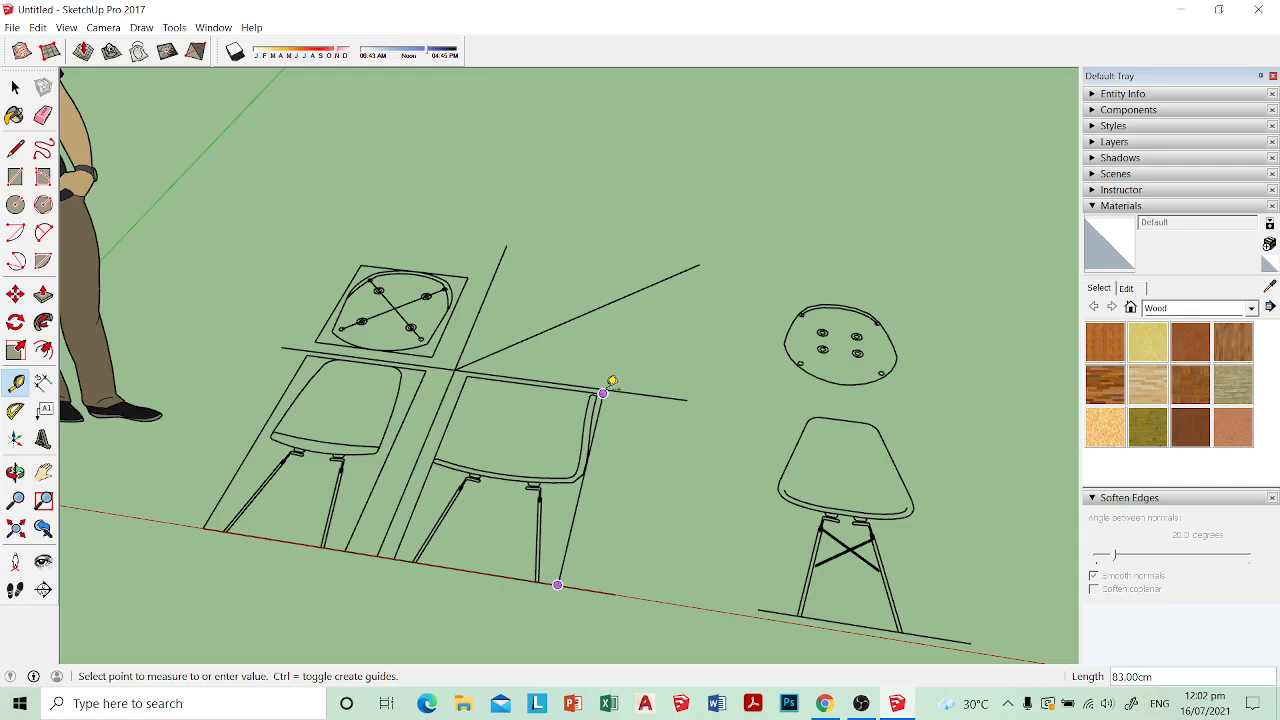
{"action": "left_click", "coordinate": [603, 393]}
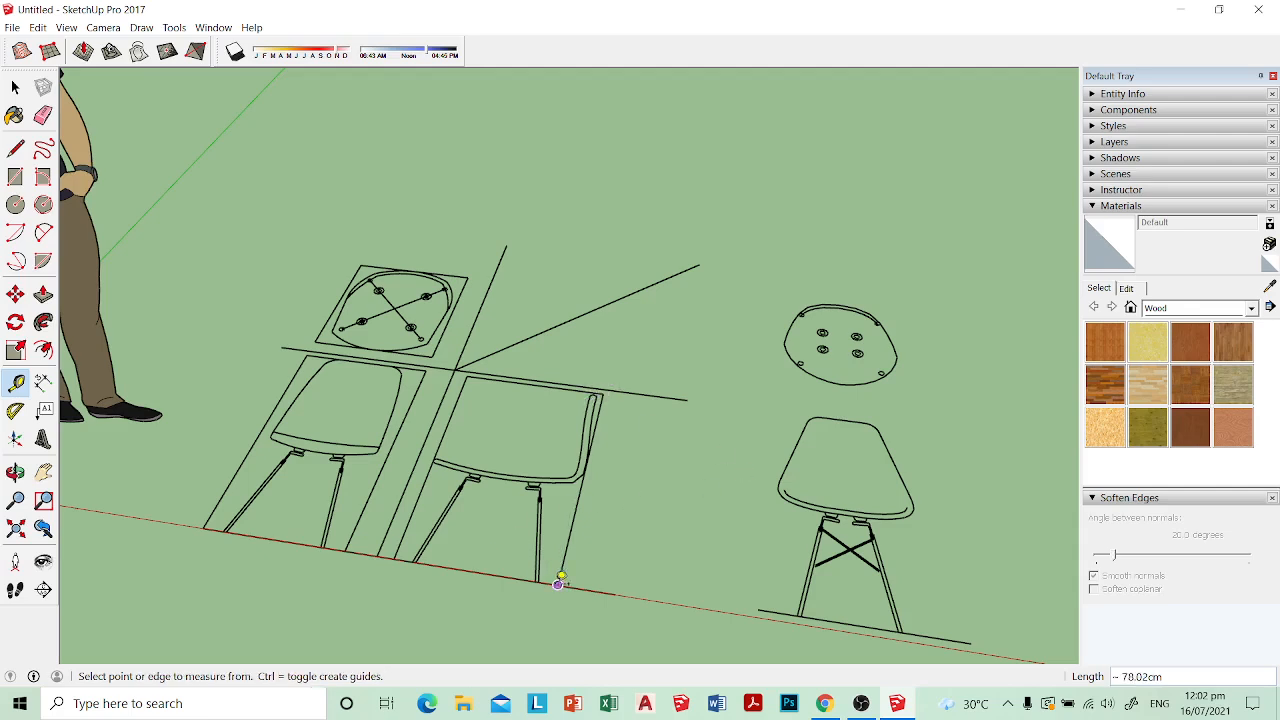
{"action": "left_click", "coordinate": [557, 584]}
{"action": "left_click", "coordinate": [604, 392]}
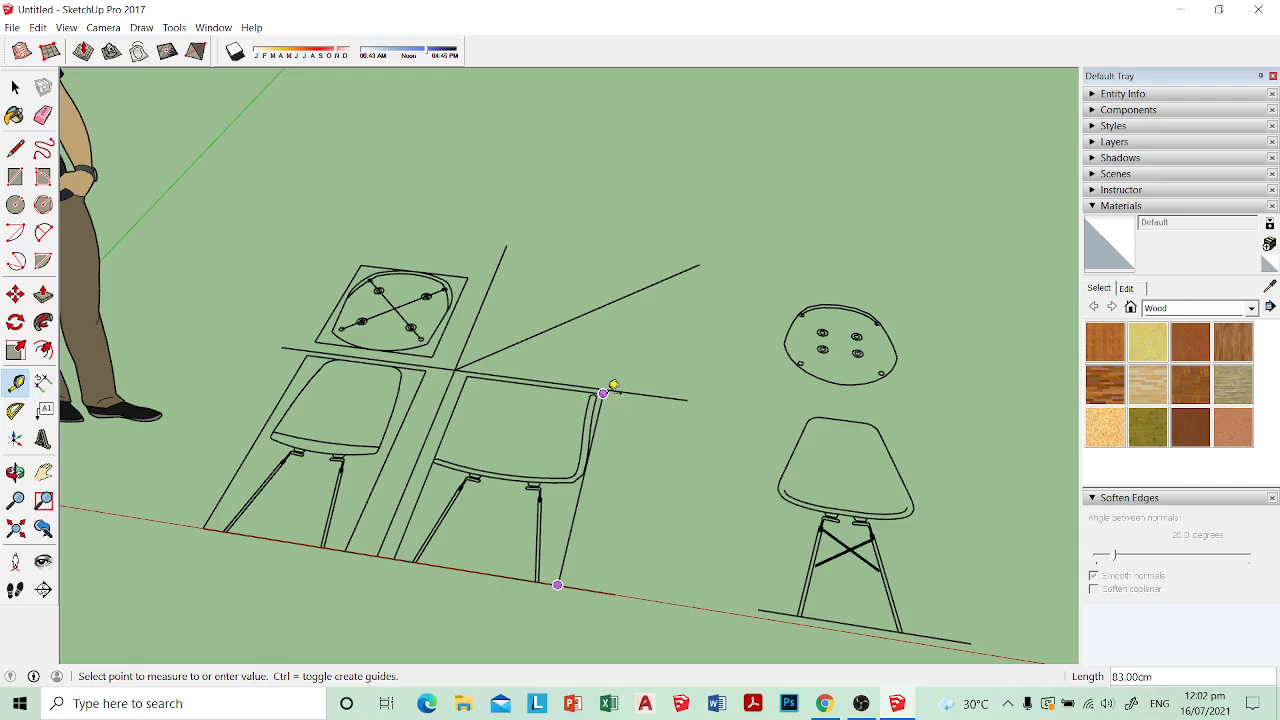
{"action": "left_click", "coordinate": [604, 392]}
Step: Copy the outer outline of the bolt-hole seat plan and paste it outside the imported group, beside the original
{"action": "mouse_move", "coordinate": [594, 409]}
{"action": "middle_mouse_down"}
{"action": "mouse_move", "coordinate": [566, 434]}
{"action": "mouse_move", "coordinate": [714, 400]}
{"action": "mouse_move", "coordinate": [686, 440]}
{"action": "mouse_move", "coordinate": [671, 369]}
{"action": "middle_mouse_up"}
{"action": "key", "text": "space"}
{"action": "left_click", "coordinate": [694, 455]}
{"action": "double_click", "coordinate": [675, 368]}
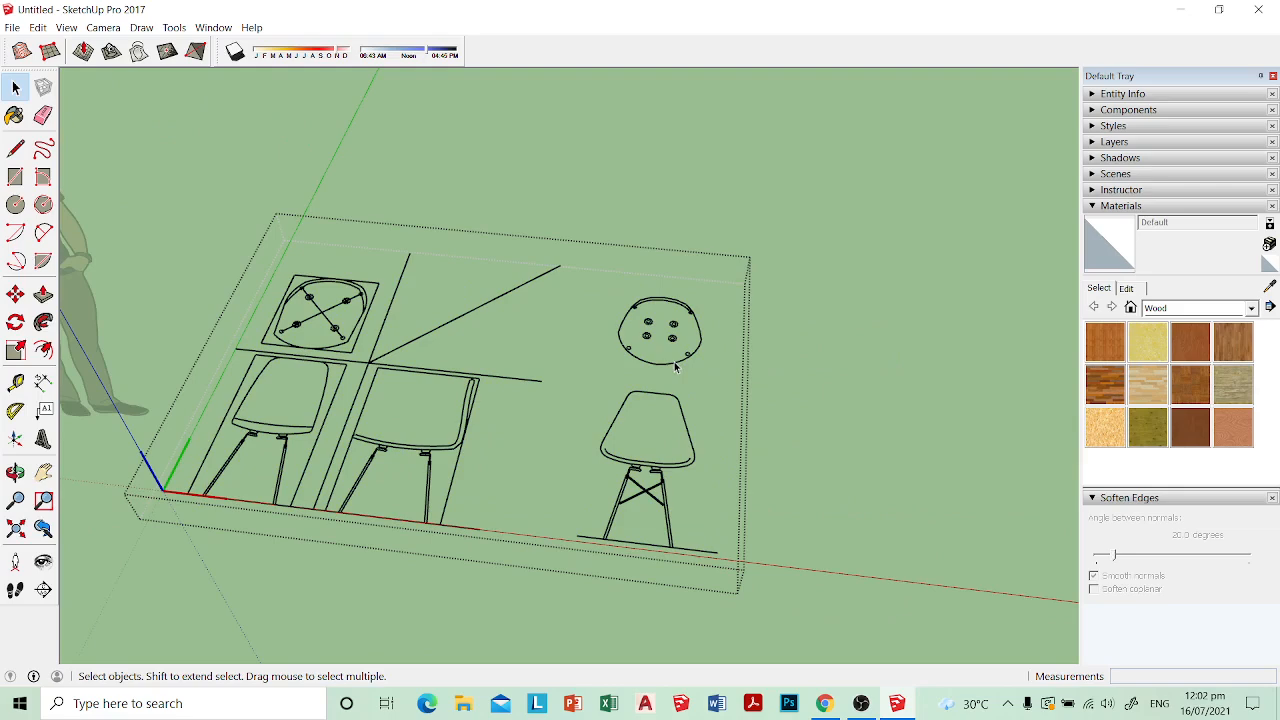
{"action": "scroll", "coordinate": [675, 368], "scroll_direction": "up", "scroll_amount": 4}
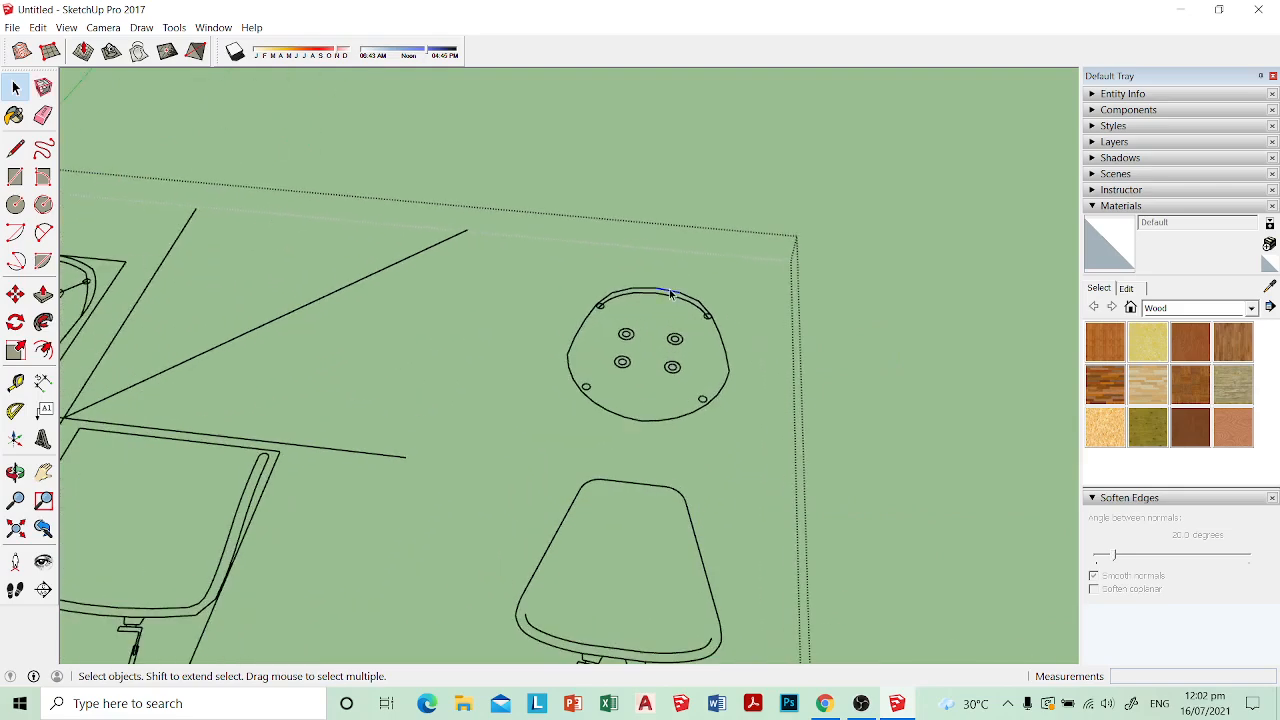
{"action": "scroll", "coordinate": [671, 293], "scroll_direction": "up", "scroll_amount": 2}
{"action": "scroll", "coordinate": [673, 297], "scroll_direction": "down", "scroll_amount": 5}
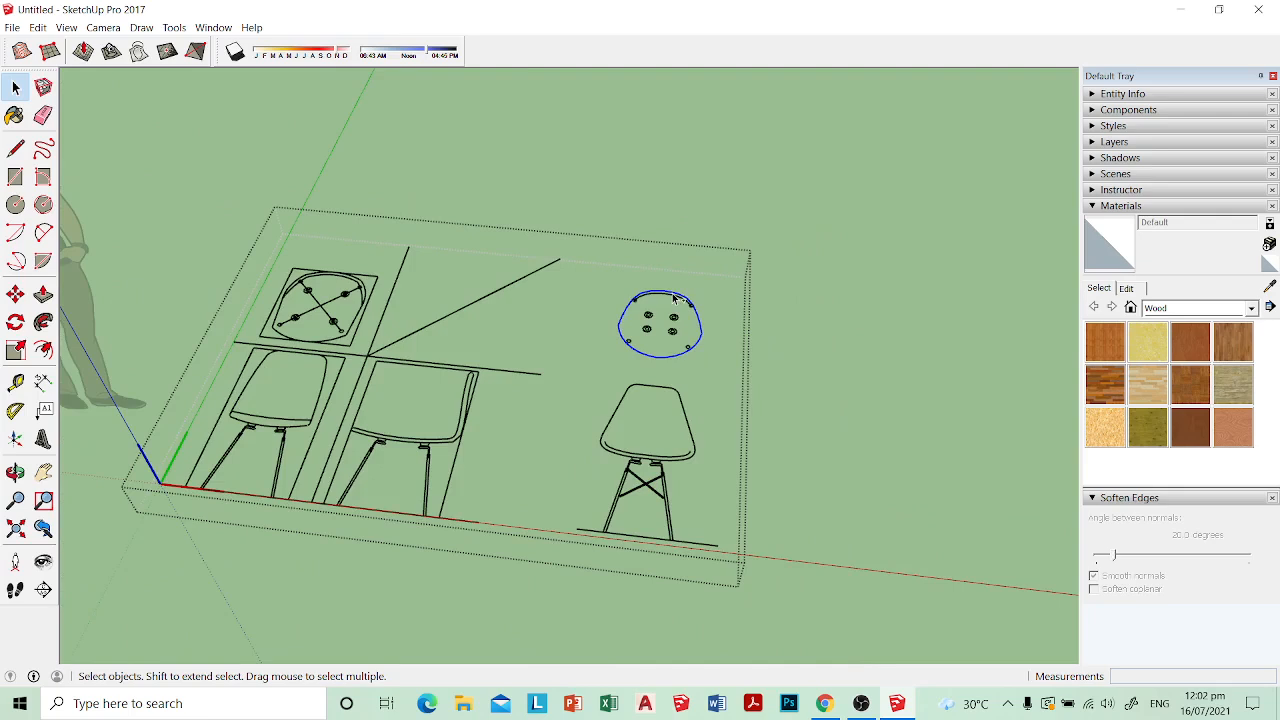
{"action": "left_click", "coordinate": [775, 351]}
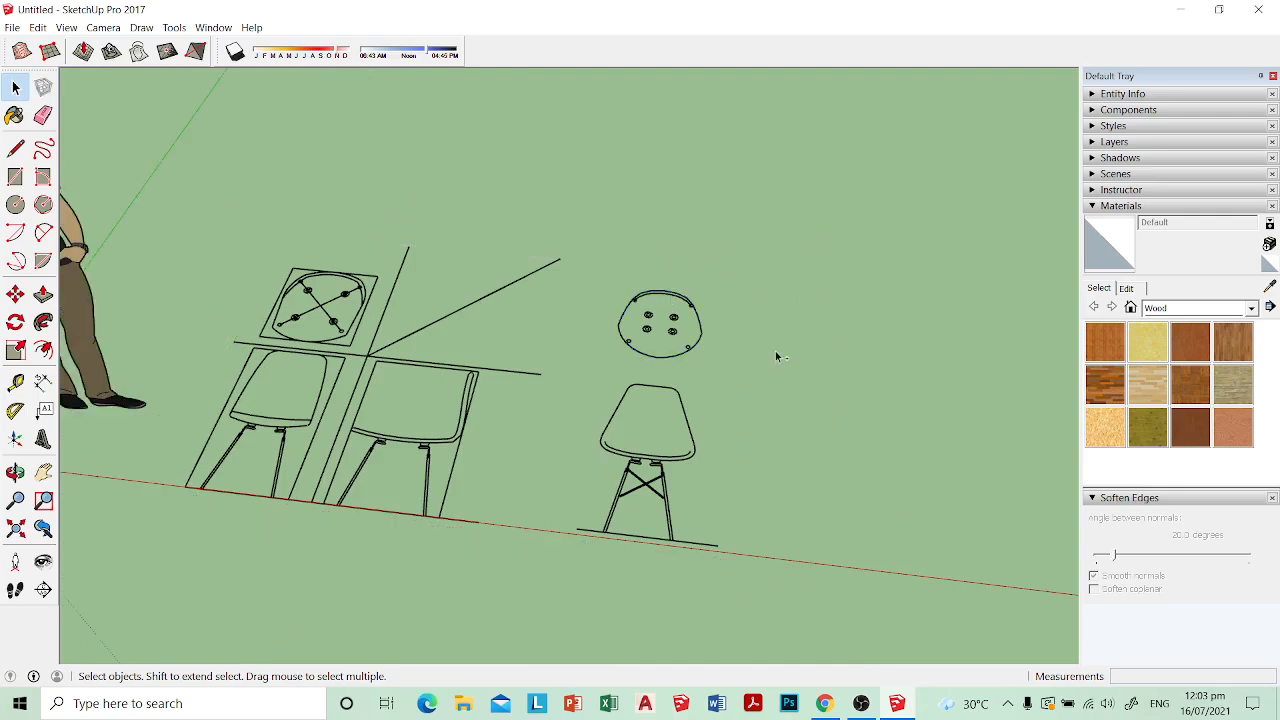
{"action": "key", "text": "ctrl+v"}
{"action": "left_click", "coordinate": [804, 366]}
{"action": "scroll", "coordinate": [909, 357], "scroll_direction": "up", "scroll_amount": 4}
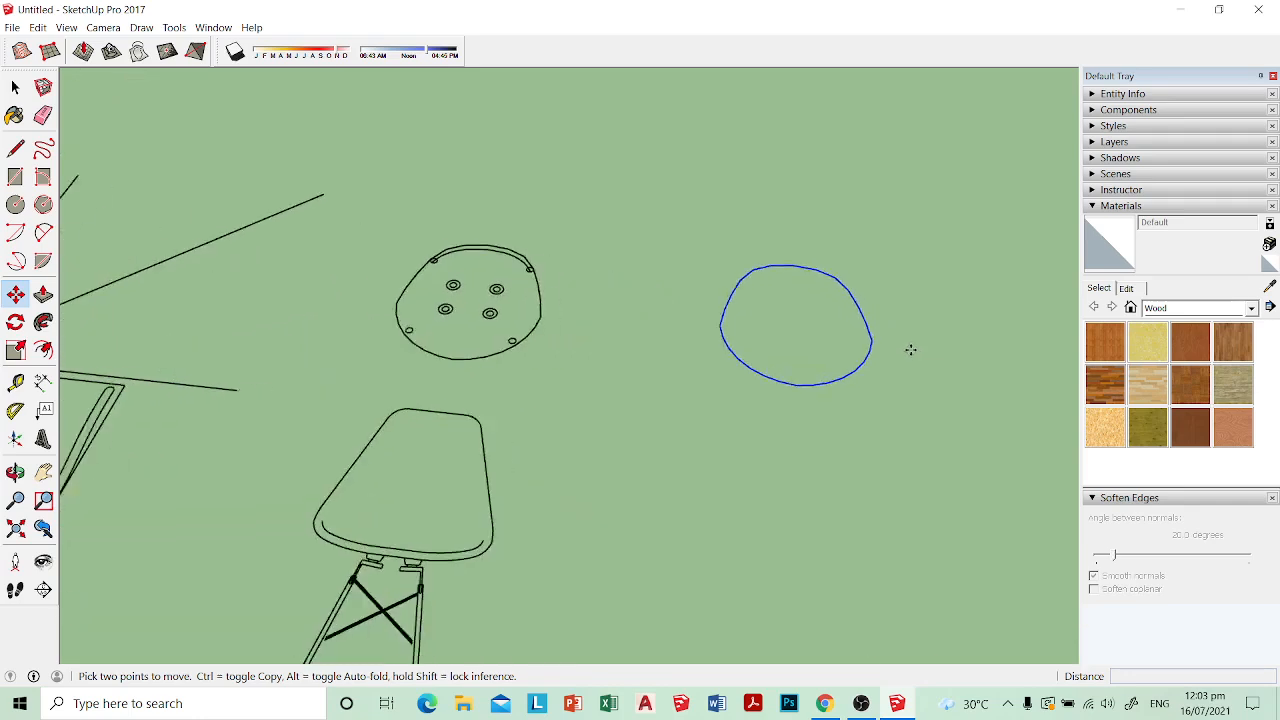
Step: Create a face from the pasted seat outline by drawing a line across it, and reverse the face
{"action": "key", "text": "l"}
{"action": "left_click", "coordinate": [864, 337]}
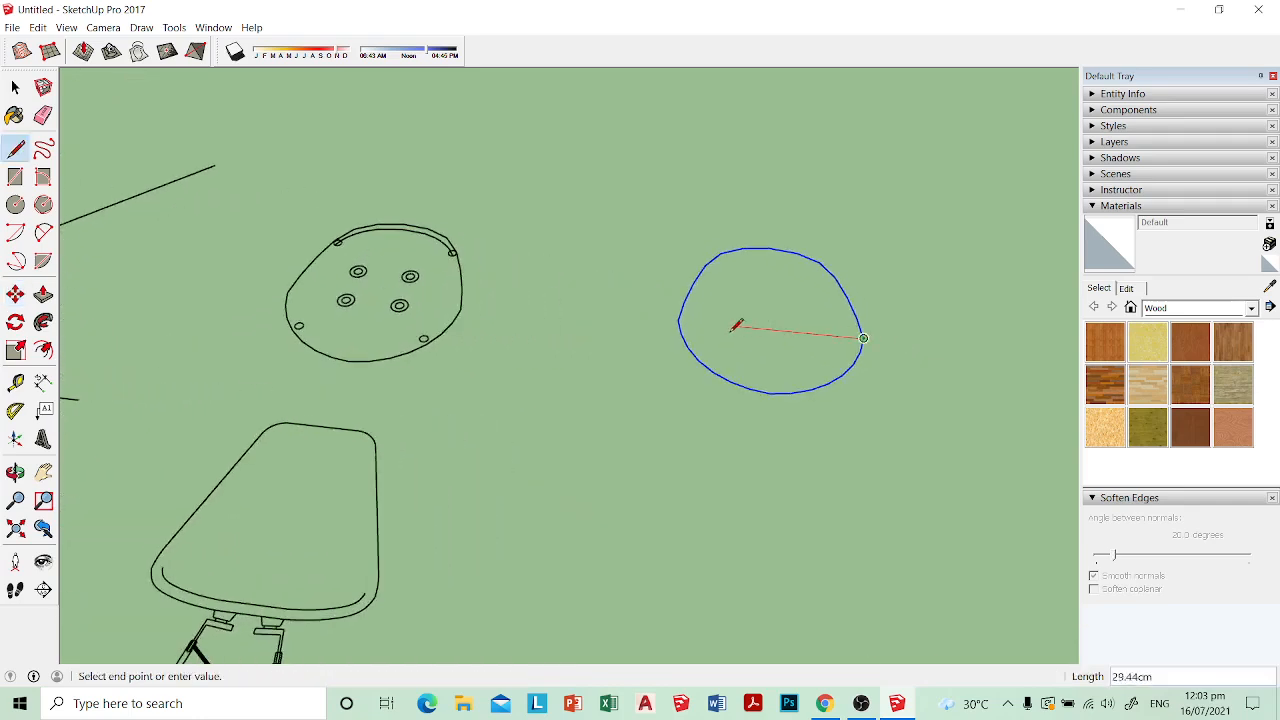
{"action": "left_click", "coordinate": [678, 320]}
{"action": "key", "text": "space"}
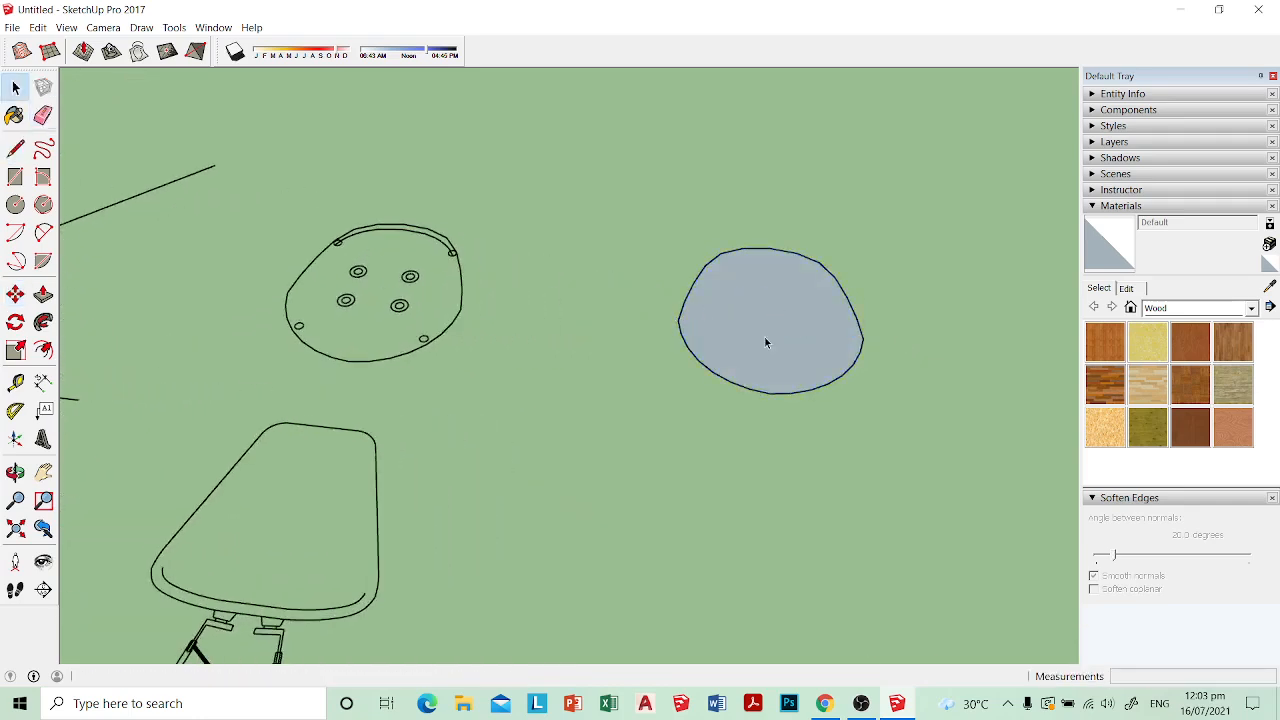
{"action": "right_click", "coordinate": [766, 338]}
{"action": "left_click", "coordinate": [818, 480]}
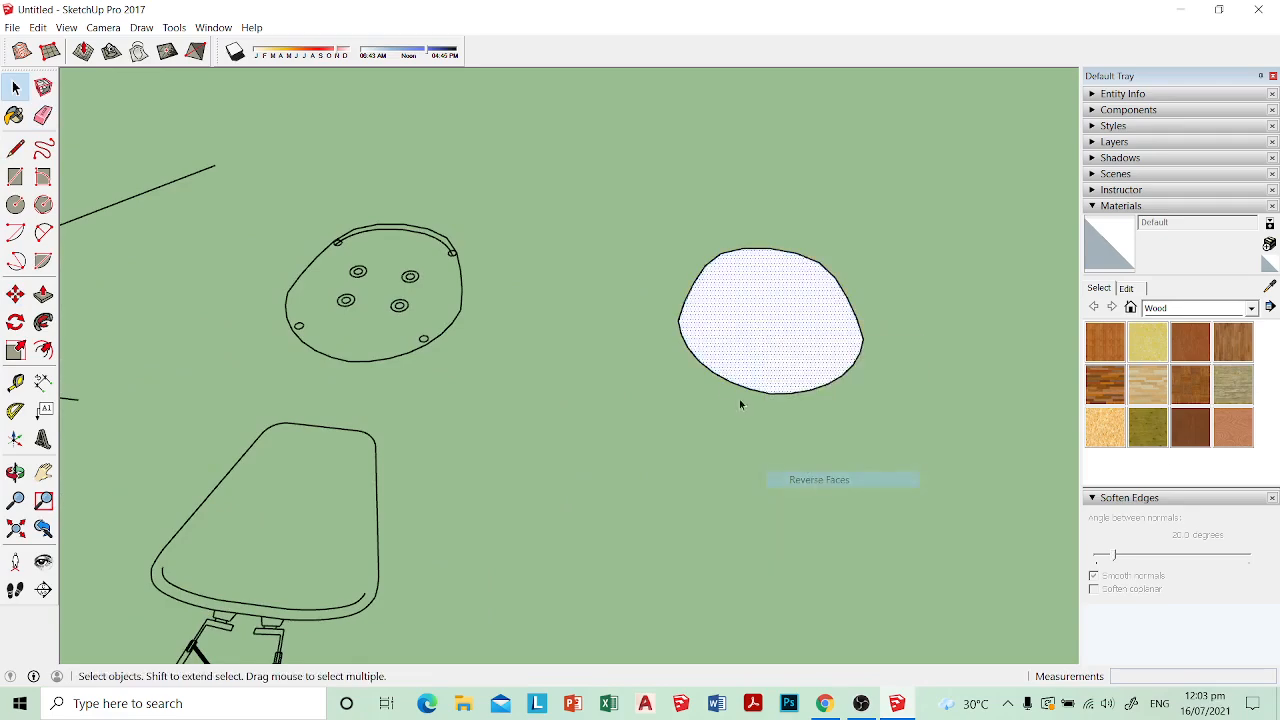
{"action": "middle_click_drag", "start_coordinate": [740, 401], "coordinate": [646, 328]}
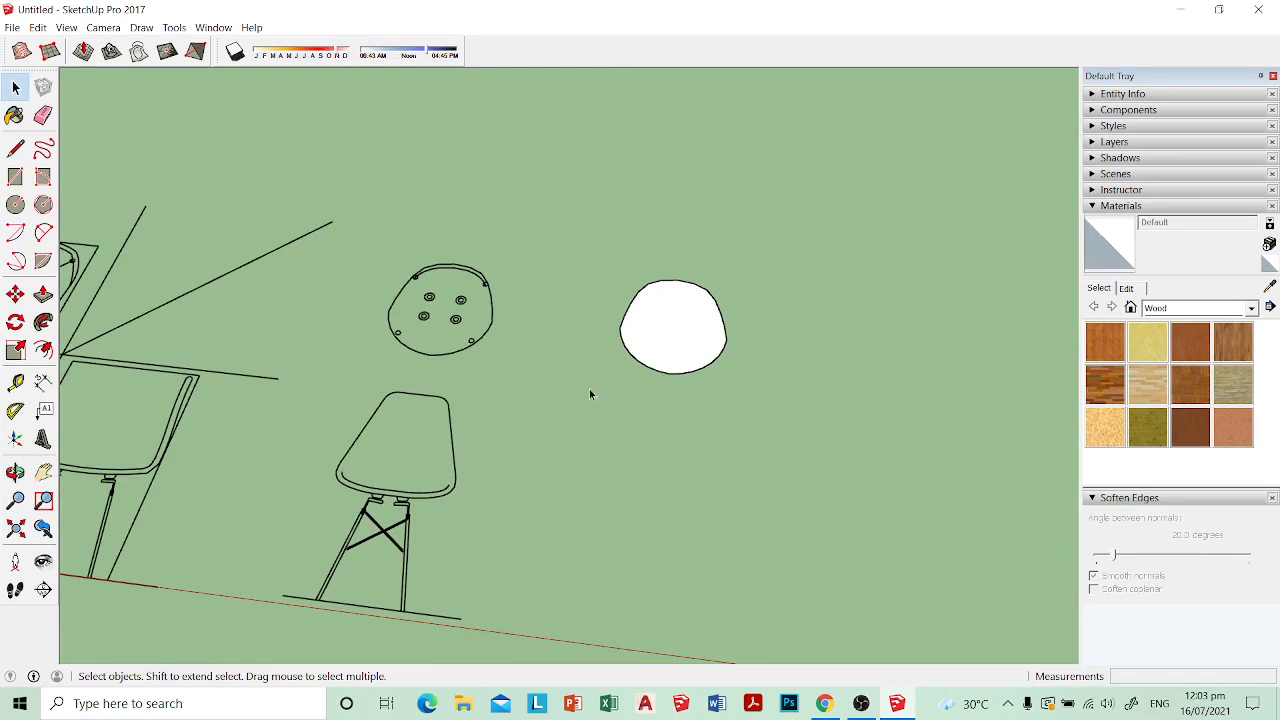
{"action": "middle_click_drag", "start_coordinate": [589, 394], "coordinate": [642, 407]}
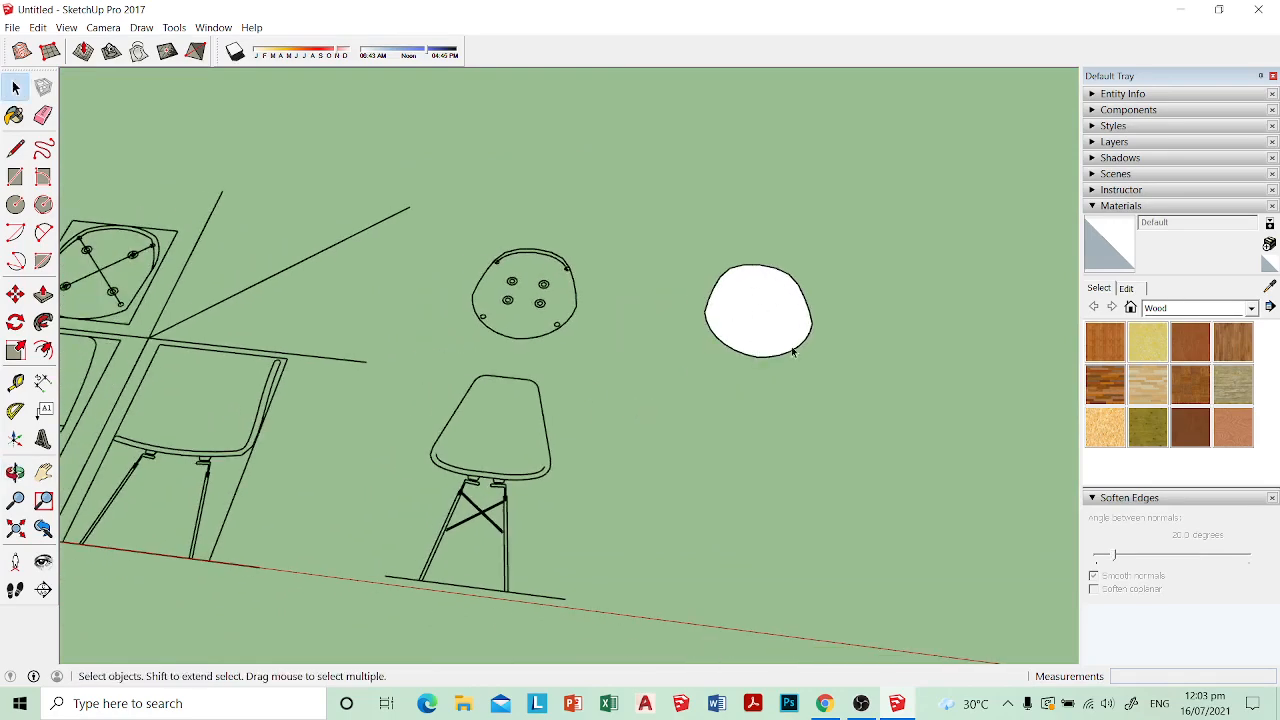
{"action": "middle_click_drag", "start_coordinate": [792, 352], "coordinate": [584, 467]}
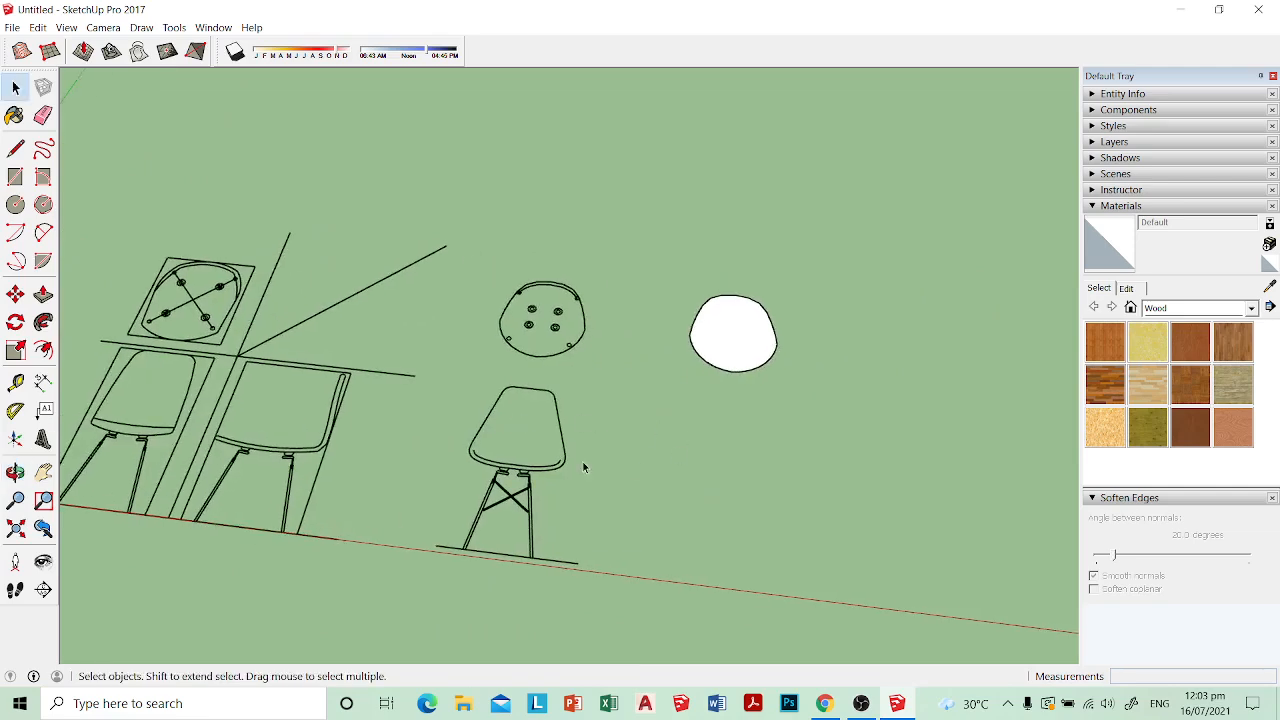
Step: Copy the front-view seat outline from inside the imported group and paste it outside, below the seat plan face
{"action": "scroll", "coordinate": [510, 435], "scroll_direction": "up", "scroll_amount": 2}
{"action": "double_click", "coordinate": [581, 437]}
{"action": "scroll", "coordinate": [579, 438], "scroll_direction": "up", "scroll_amount": 2}
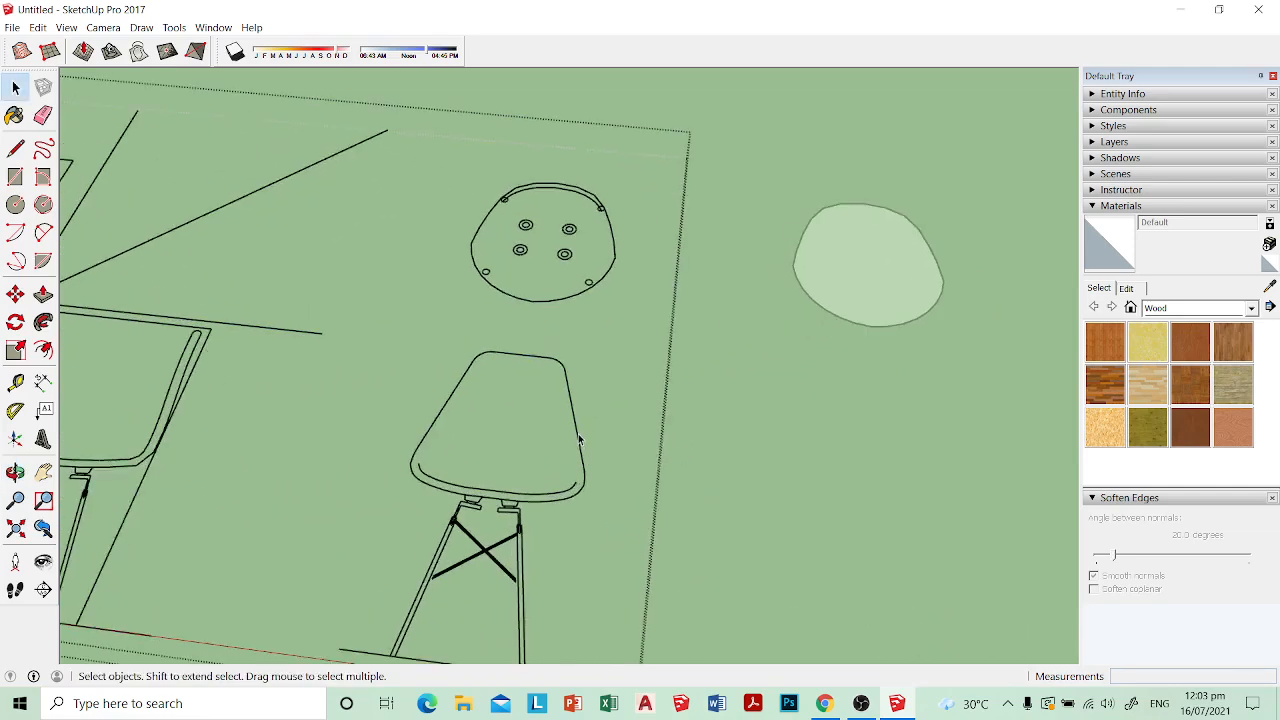
{"action": "middle_click_drag", "start_coordinate": [578, 437], "coordinate": [551, 525]}
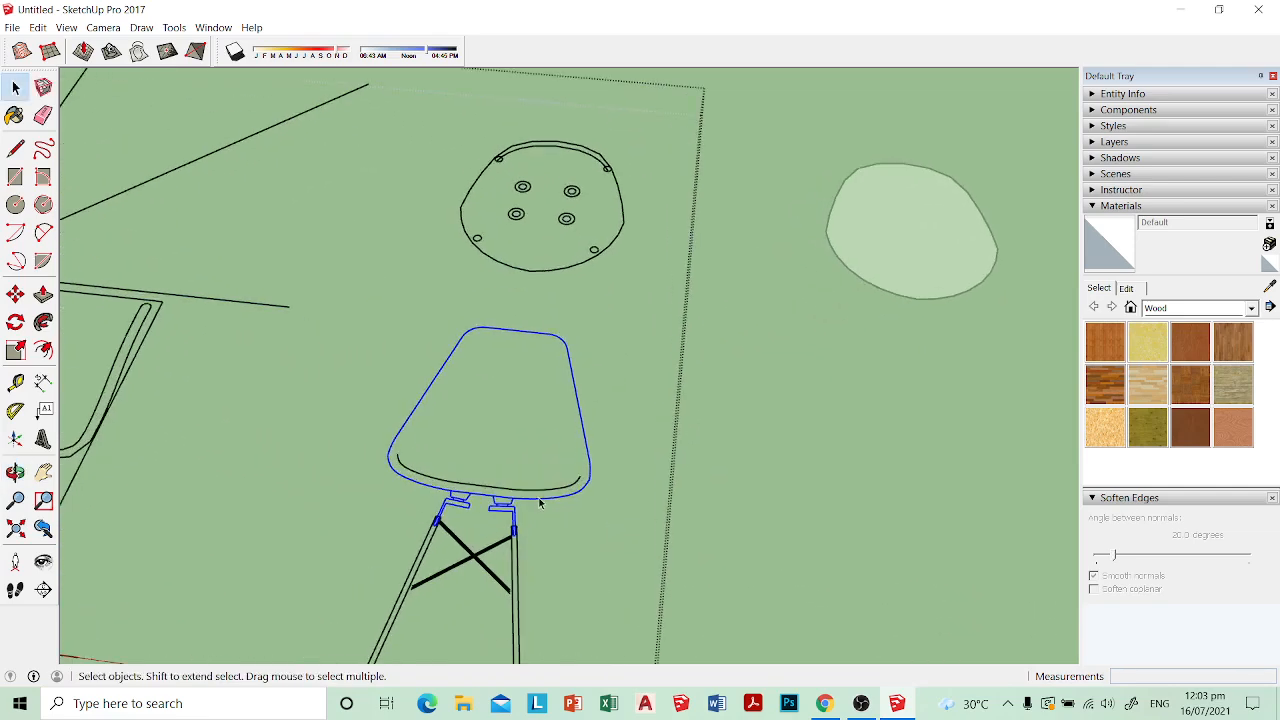
{"action": "key", "text": "m"}
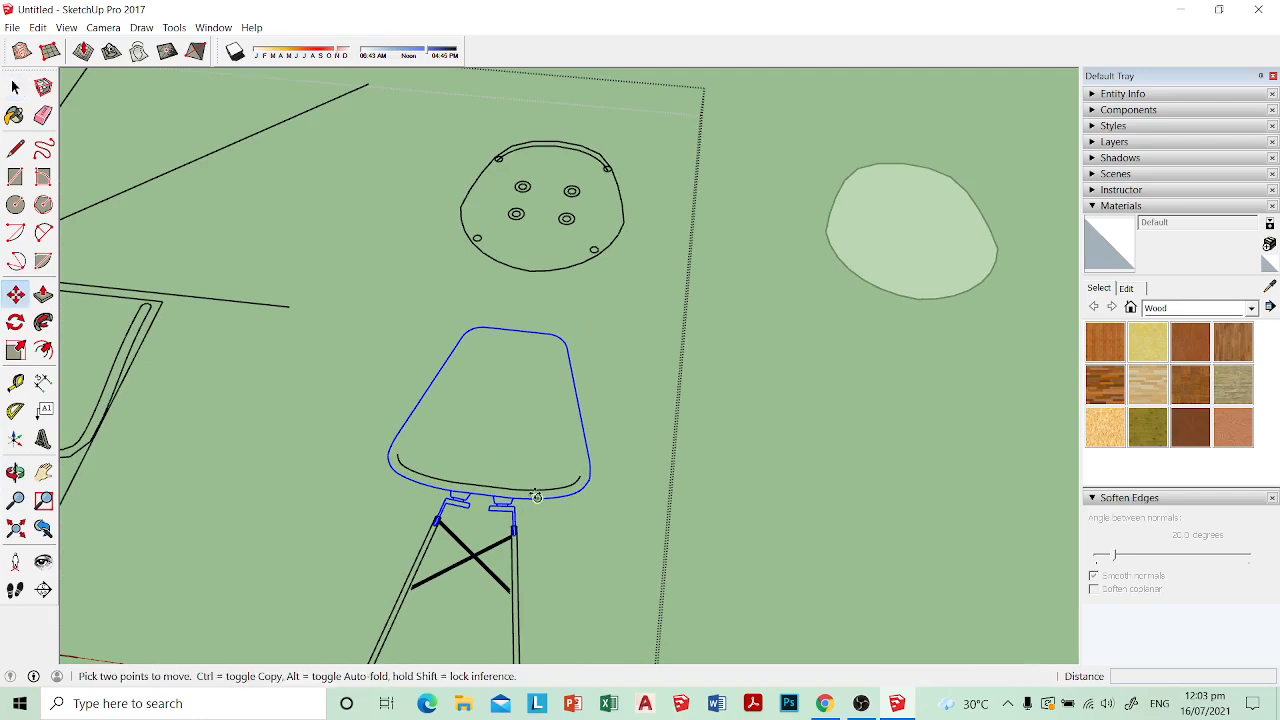
{"action": "key", "text": "space"}
{"action": "left_click", "coordinate": [578, 497]}
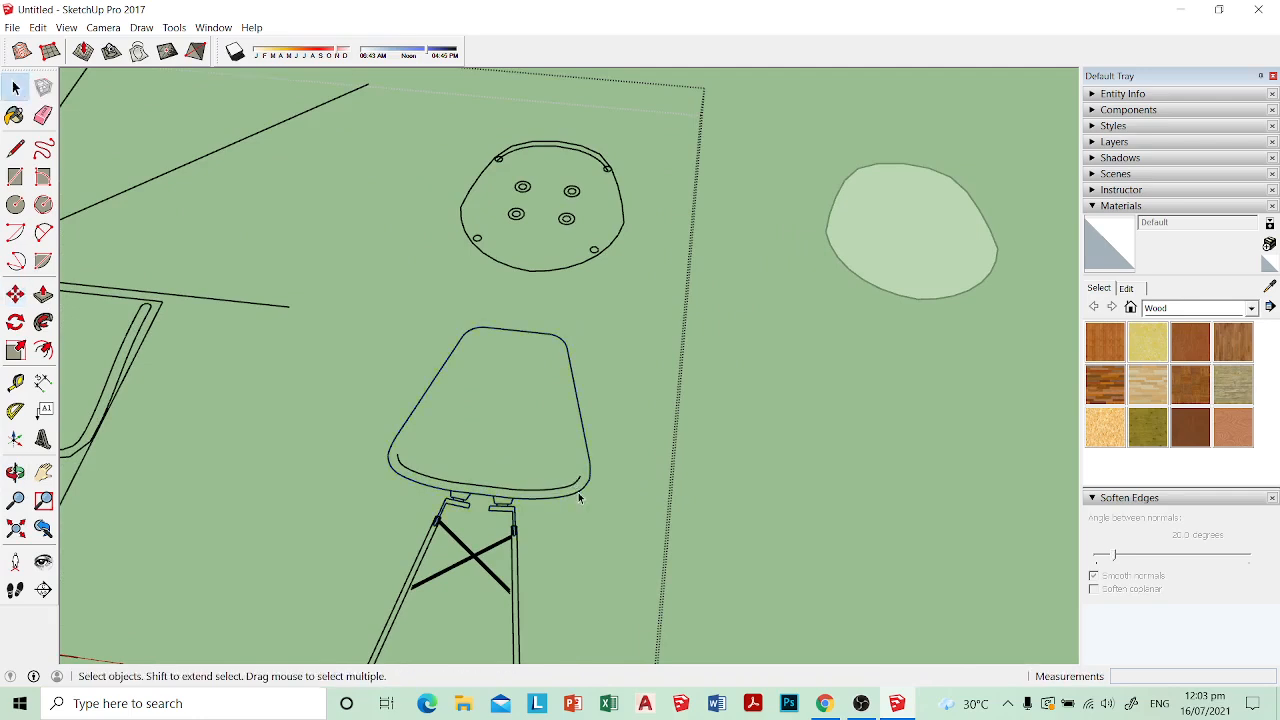
{"action": "key", "text": "ctrl+c"}
{"action": "left_click", "coordinate": [740, 480]}
{"action": "scroll", "coordinate": [748, 479], "scroll_direction": "down", "scroll_amount": 4}
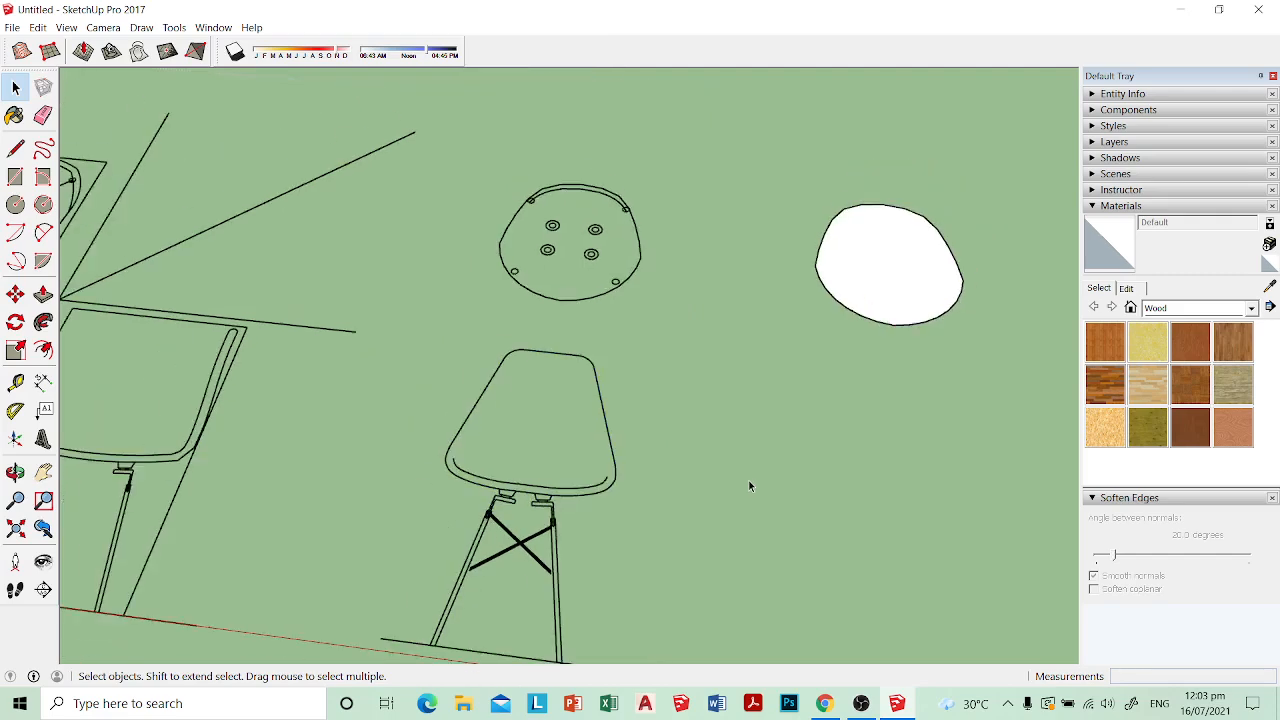
{"action": "key", "text": "ctrl+v"}
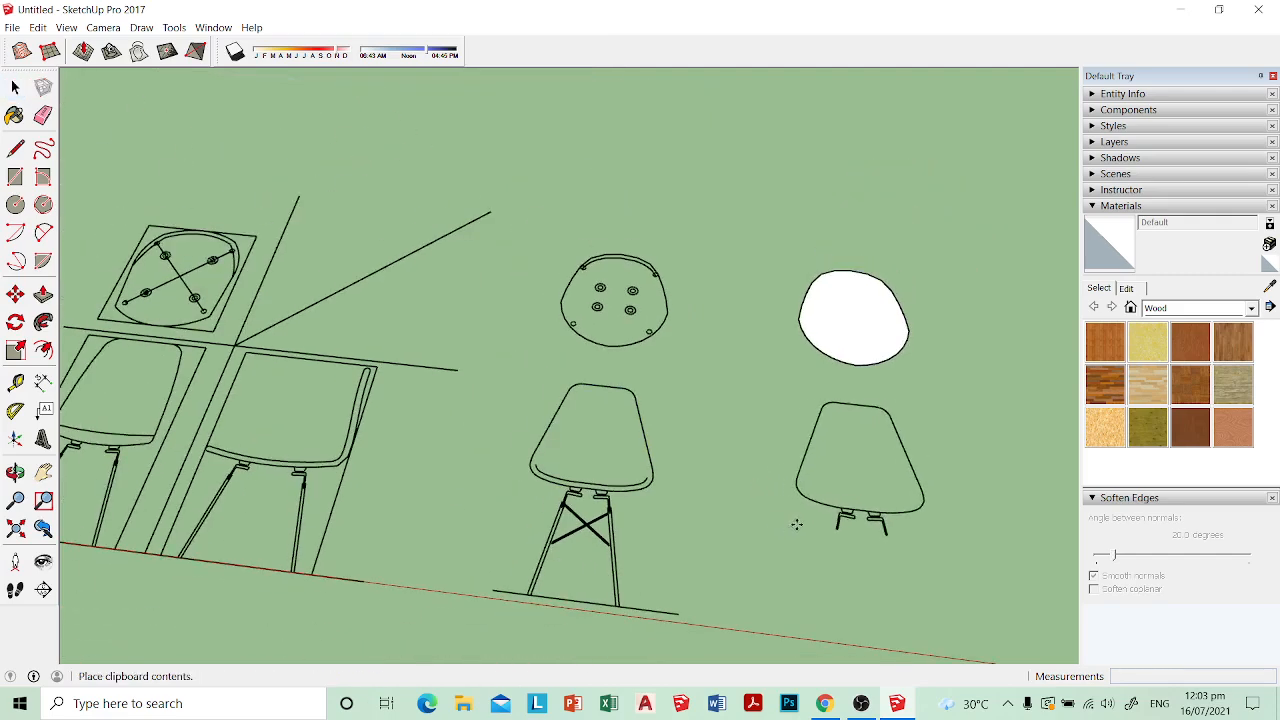
{"action": "left_click", "coordinate": [797, 525]}
{"action": "key", "text": "Escape"}
{"action": "key", "text": "space"}
Step: Erase the leftover bracket and leg-mount lines beneath the pasted front-view seat outline
{"action": "scroll", "coordinate": [884, 546], "scroll_direction": "up", "scroll_amount": 1}
{"action": "scroll", "coordinate": [884, 546], "scroll_direction": "up", "scroll_amount": 3}
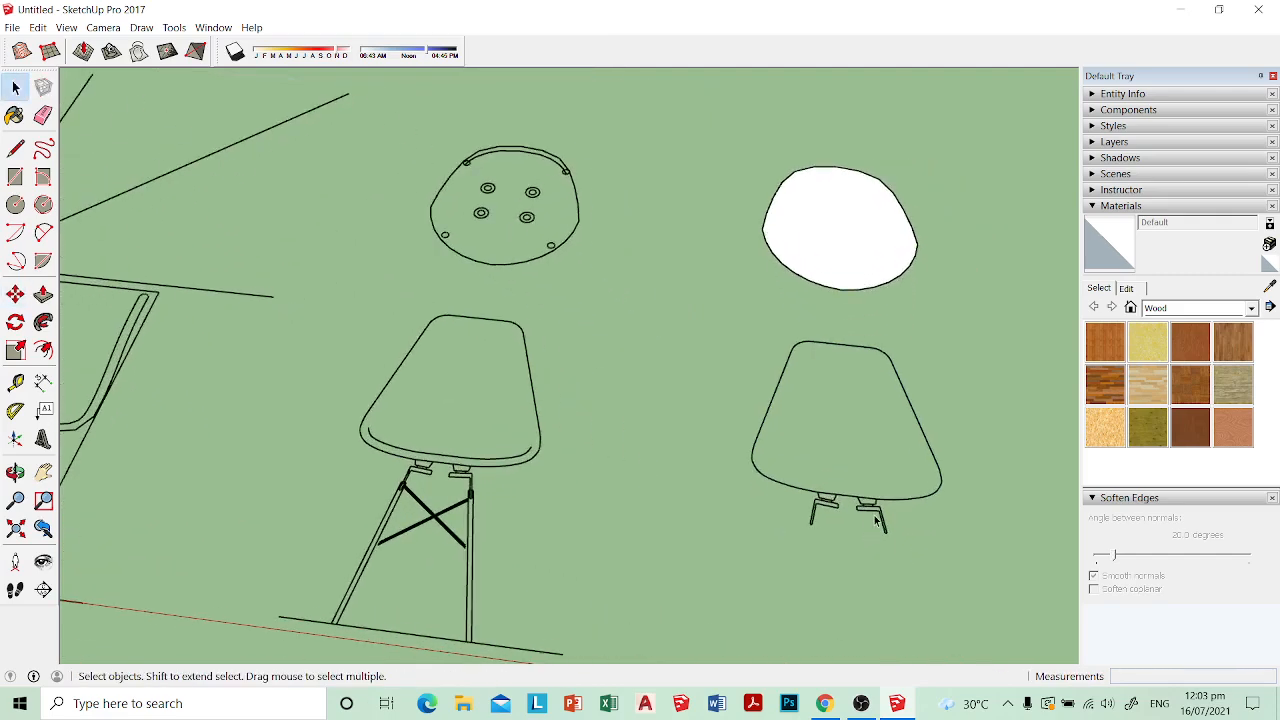
{"action": "scroll", "coordinate": [870, 515], "scroll_direction": "up", "scroll_amount": 2}
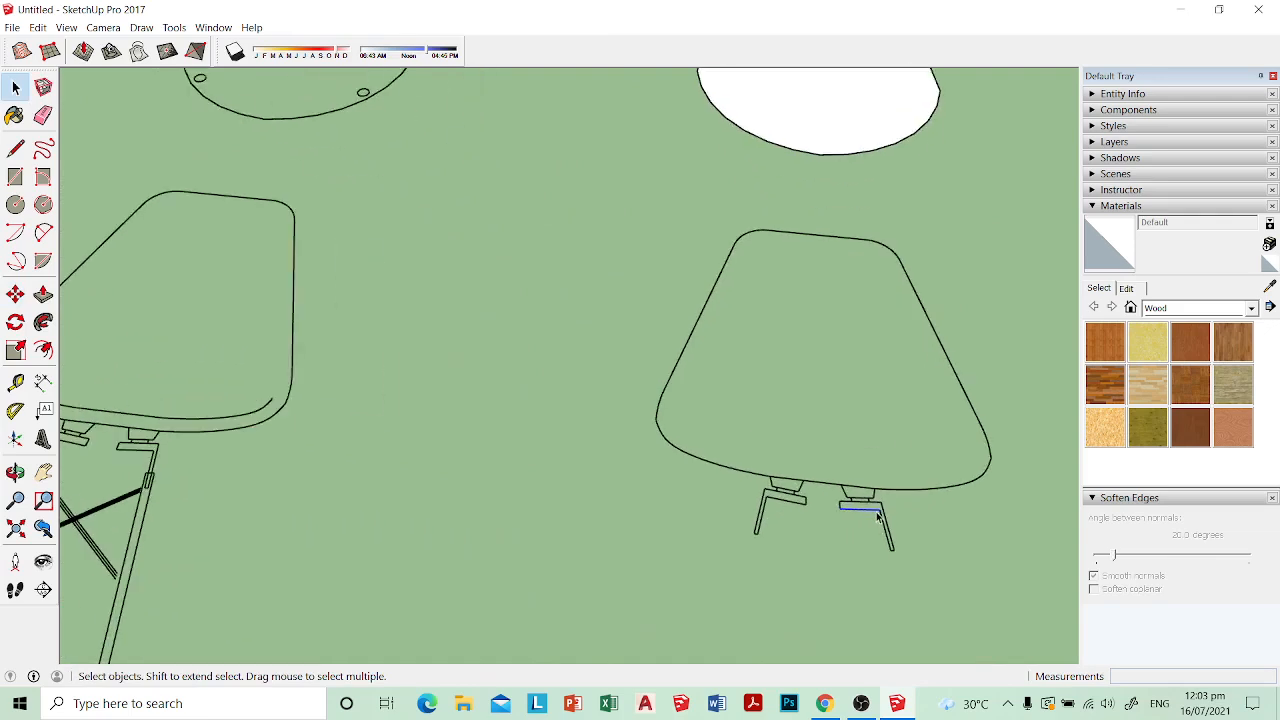
{"action": "scroll", "coordinate": [878, 516], "scroll_direction": "up", "scroll_amount": 2}
{"action": "key", "text": "e"}
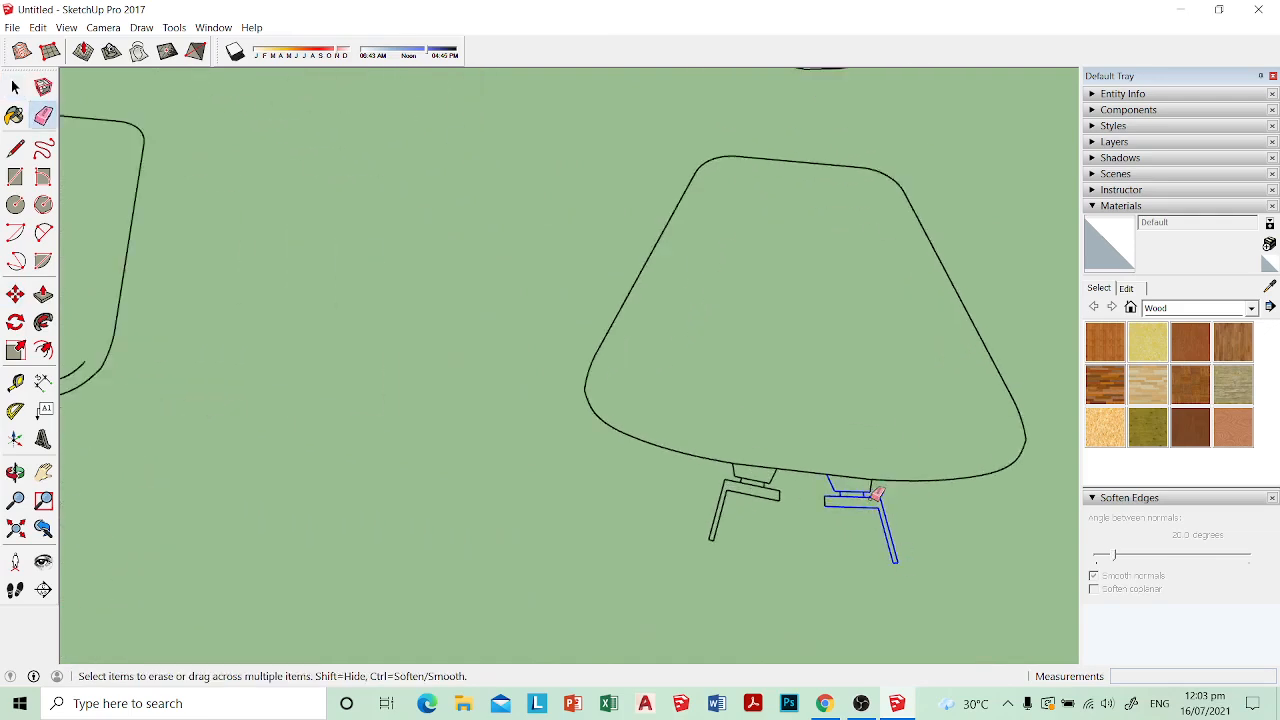
{"action": "mouse_move", "coordinate": [830, 483]}
{"action": "left_mouse_down"}
{"action": "mouse_move", "coordinate": [765, 473]}
{"action": "mouse_move", "coordinate": [710, 505]}
{"action": "left_mouse_up"}
{"action": "scroll", "coordinate": [705, 505], "scroll_direction": "down", "scroll_amount": 1}
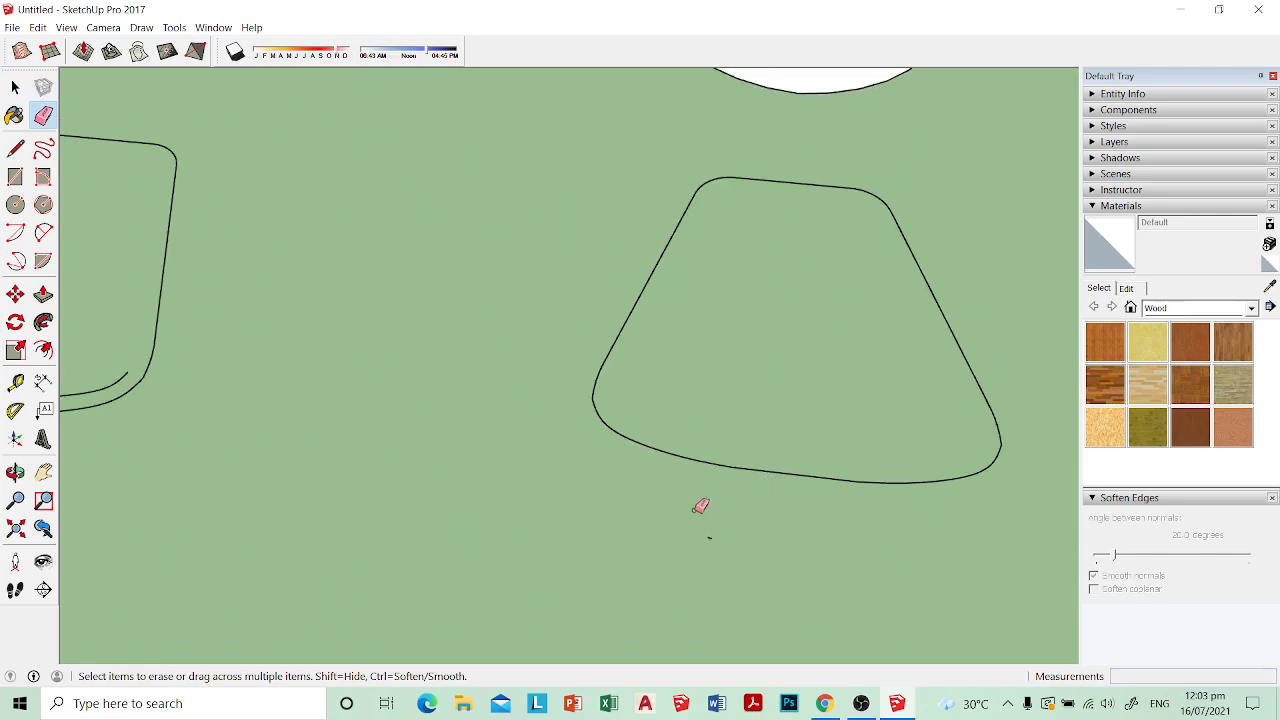
{"action": "key", "text": "space"}
Step: Draw a line across the pasted seat outline and lines from its midpoint to the lower edge and left corner to form faces
{"action": "scroll", "coordinate": [656, 468], "scroll_direction": "down", "scroll_amount": 4}
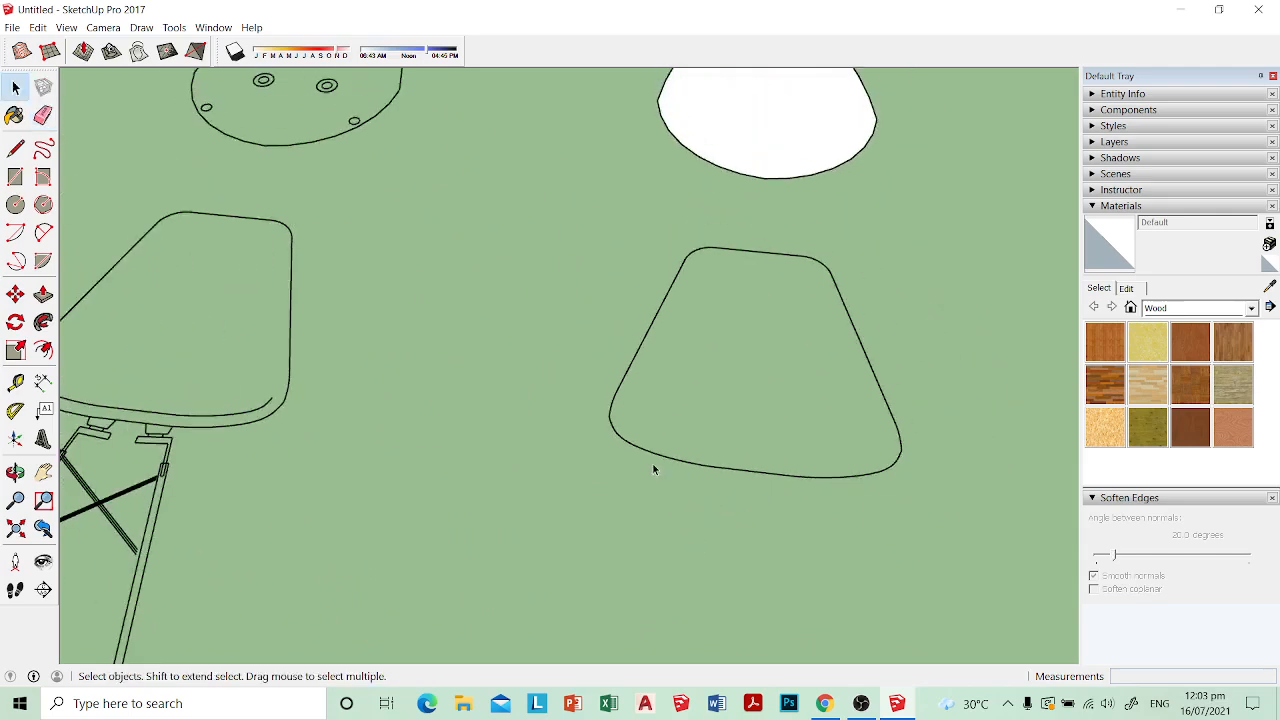
{"action": "key", "text": "l"}
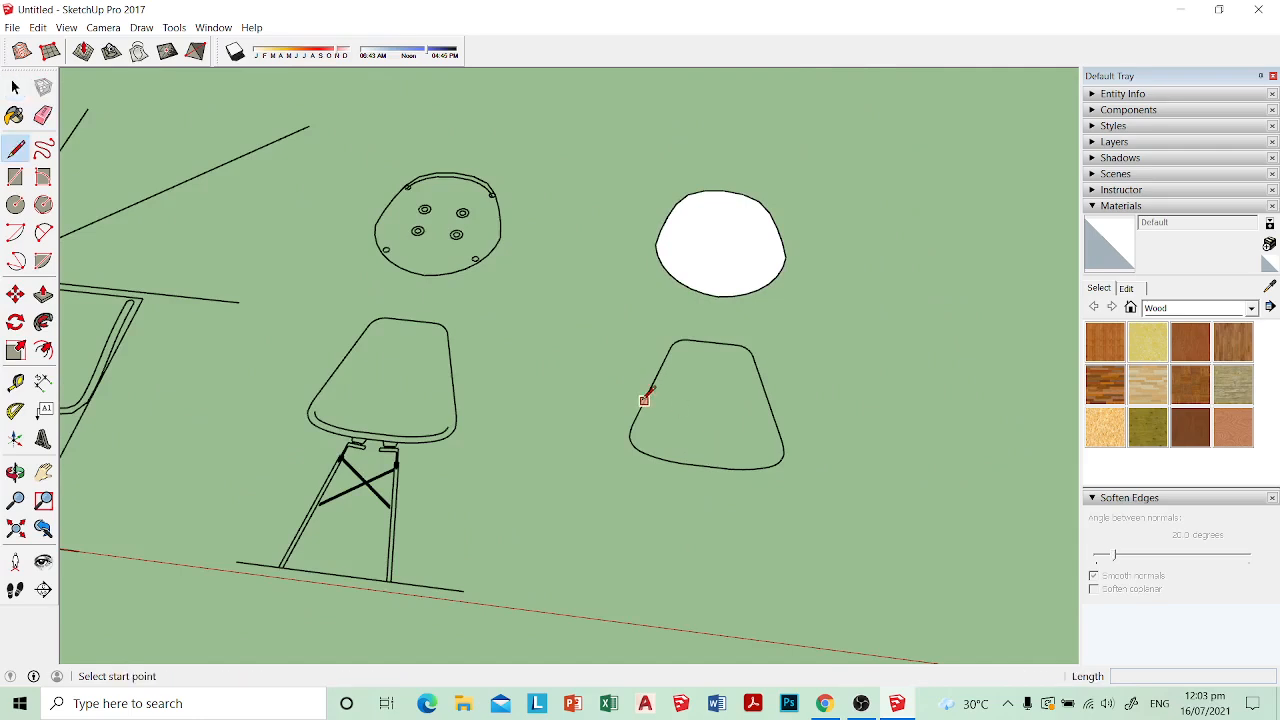
{"action": "left_click", "coordinate": [644, 399]}
{"action": "left_click", "coordinate": [771, 413]}
{"action": "left_click", "coordinate": [707, 405]}
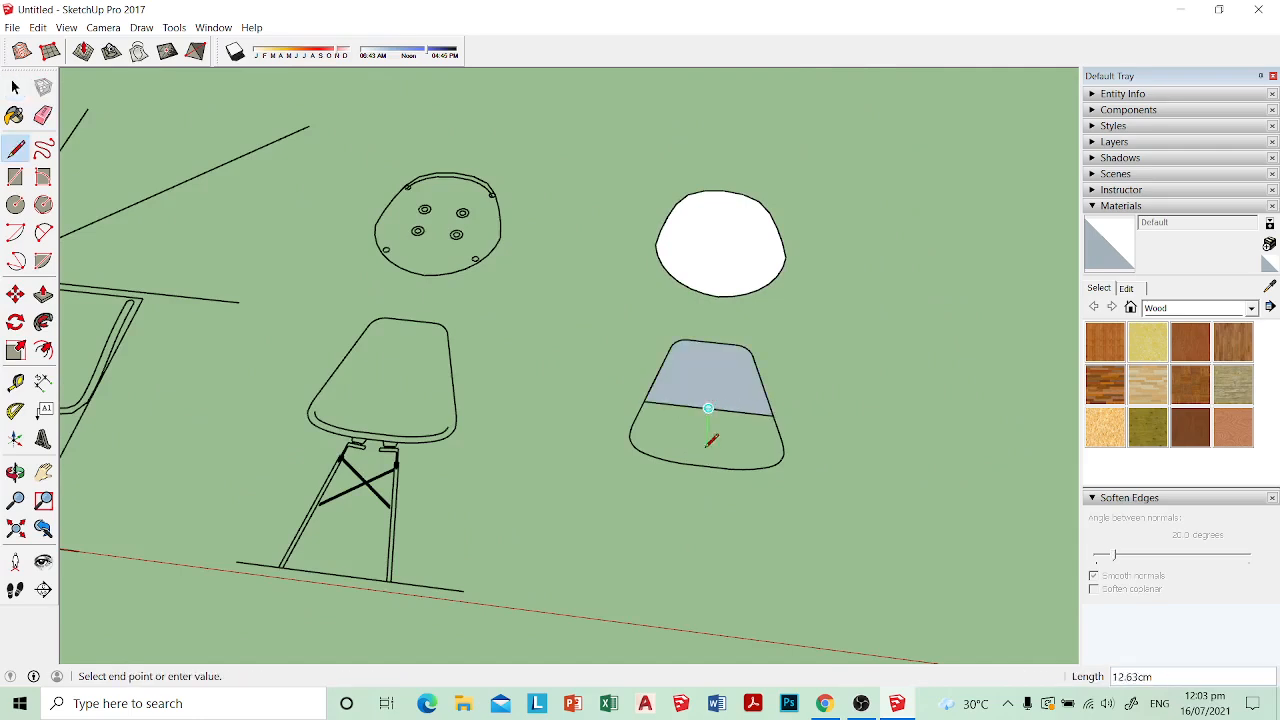
{"action": "scroll", "coordinate": [706, 434], "scroll_direction": "up", "scroll_amount": 2}
{"action": "left_click", "coordinate": [704, 475]}
{"action": "left_click", "coordinate": [607, 436]}
{"action": "scroll", "coordinate": [677, 428], "scroll_direction": "up", "scroll_amount": 6}
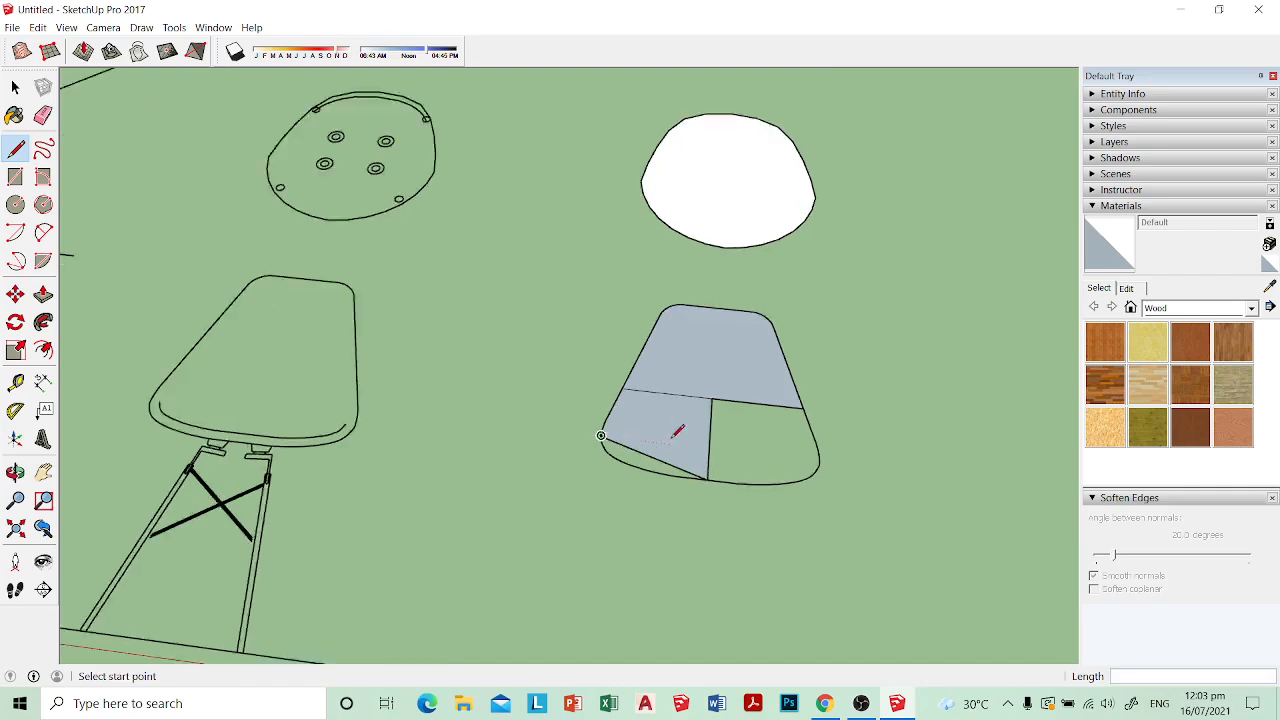
Step: Fill the open lower-left strip of the seat outline with faces by drawing lines from the diagonal to the curved edge
{"action": "key", "text": "e"}
{"action": "scroll", "coordinate": [545, 440], "scroll_direction": "up", "scroll_amount": 2}
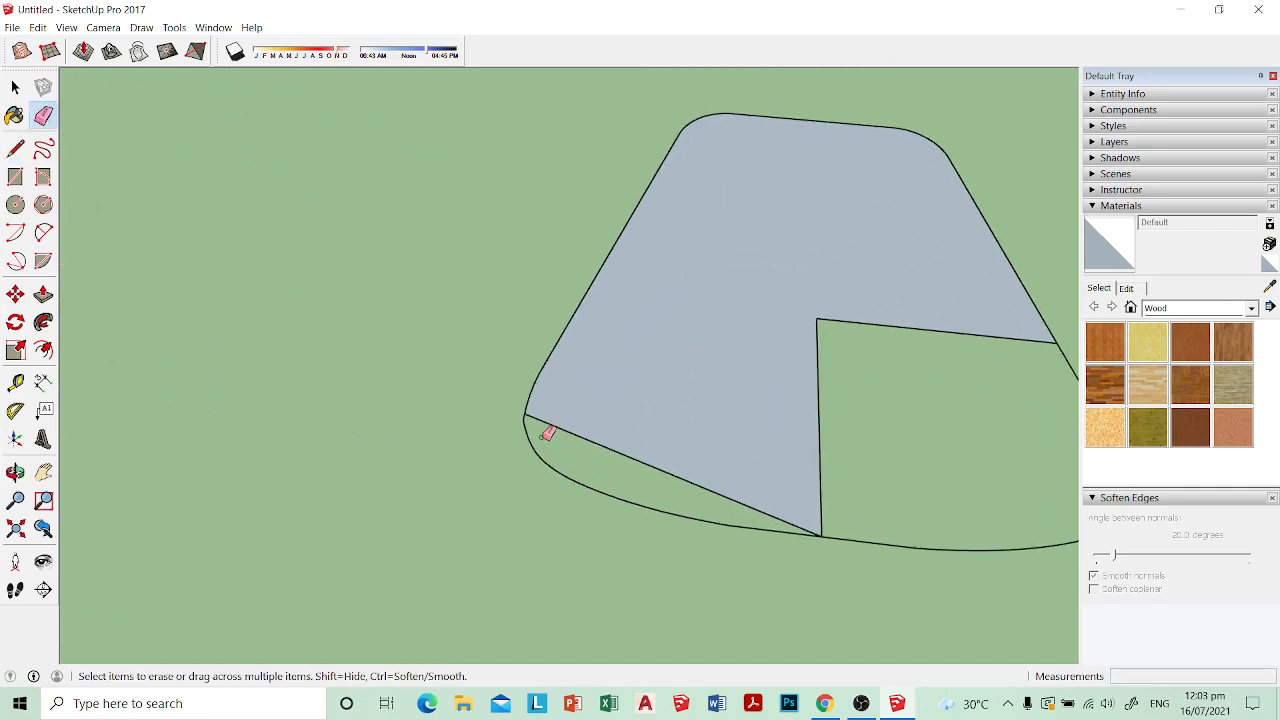
{"action": "key", "text": "l"}
{"action": "left_click", "coordinate": [525, 417]}
{"action": "left_click", "coordinate": [523, 420]}
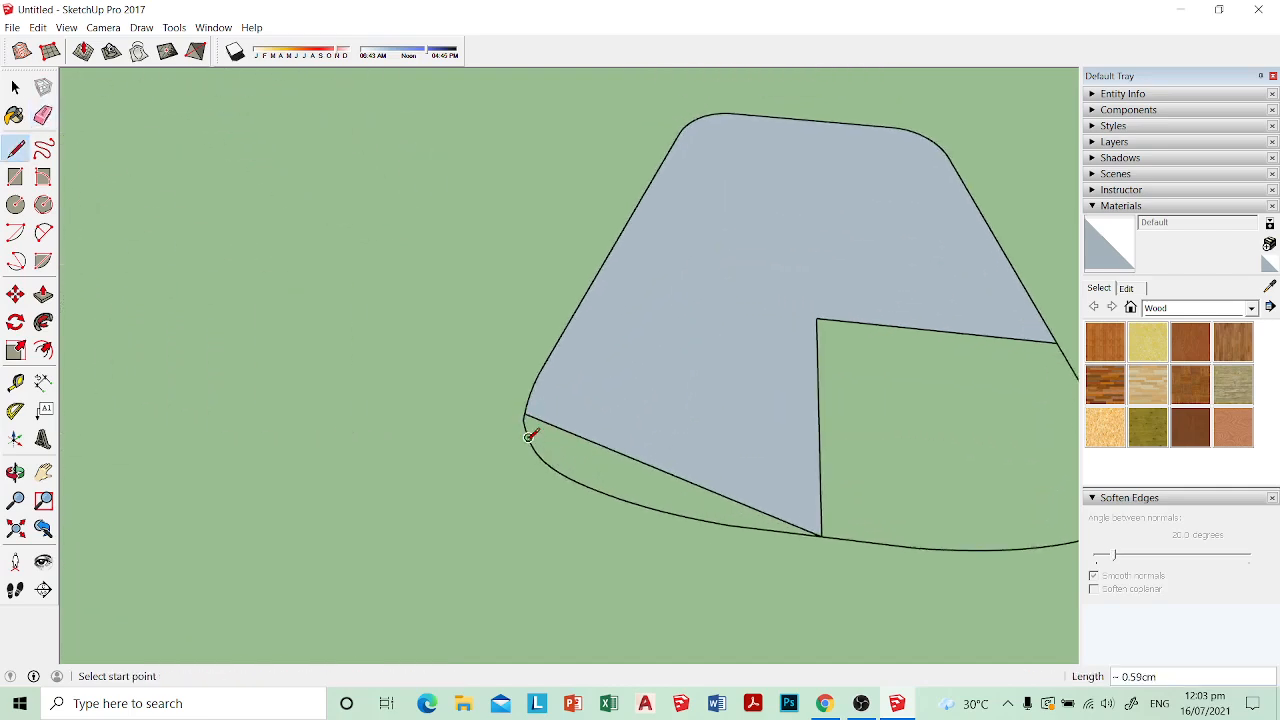
{"action": "scroll", "coordinate": [530, 440], "scroll_direction": "up", "scroll_amount": 3}
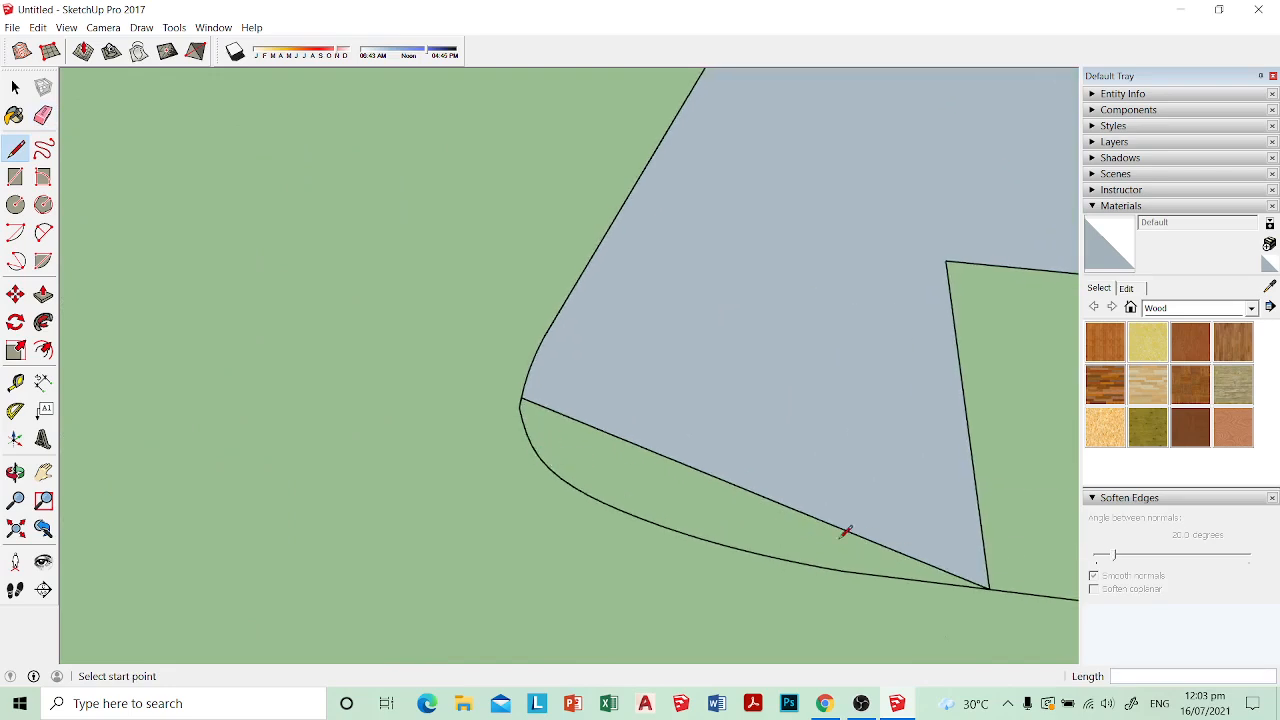
{"action": "left_click", "coordinate": [753, 492]}
{"action": "left_click", "coordinate": [539, 467]}
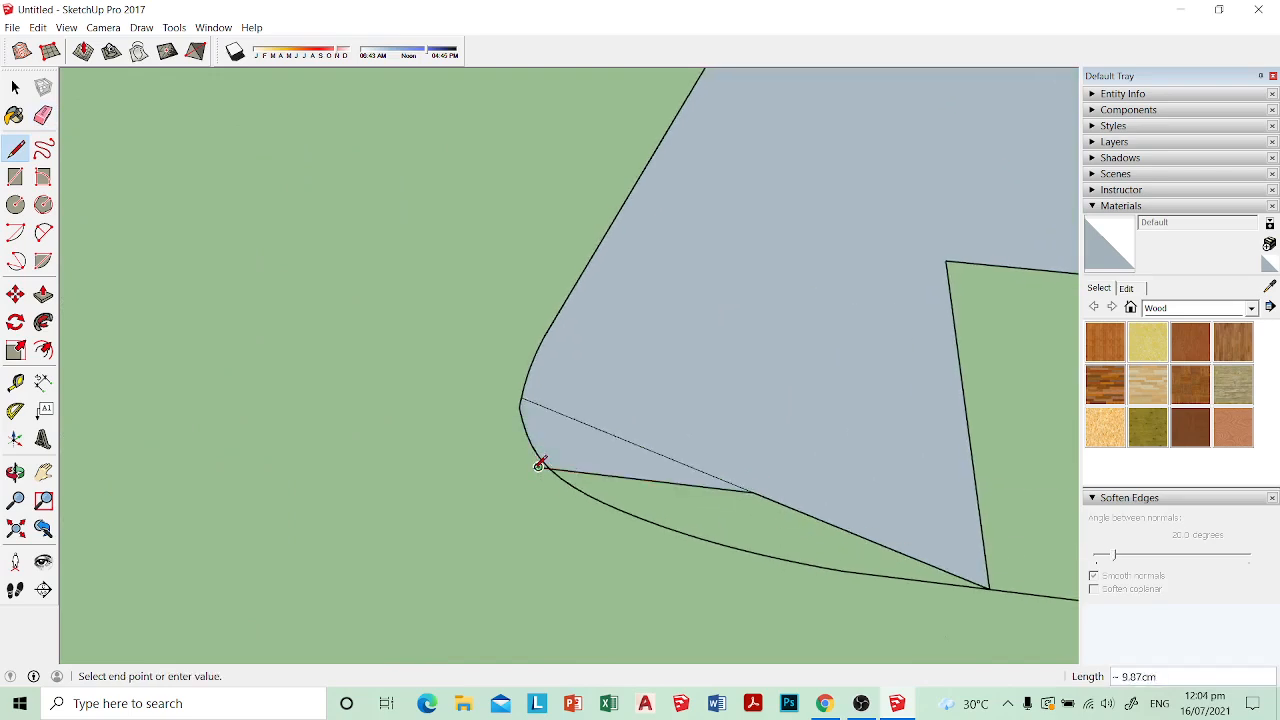
{"action": "left_click", "coordinate": [753, 492]}
{"action": "left_click", "coordinate": [753, 492]}
{"action": "left_click", "coordinate": [754, 552]}
{"action": "left_click", "coordinate": [753, 492]}
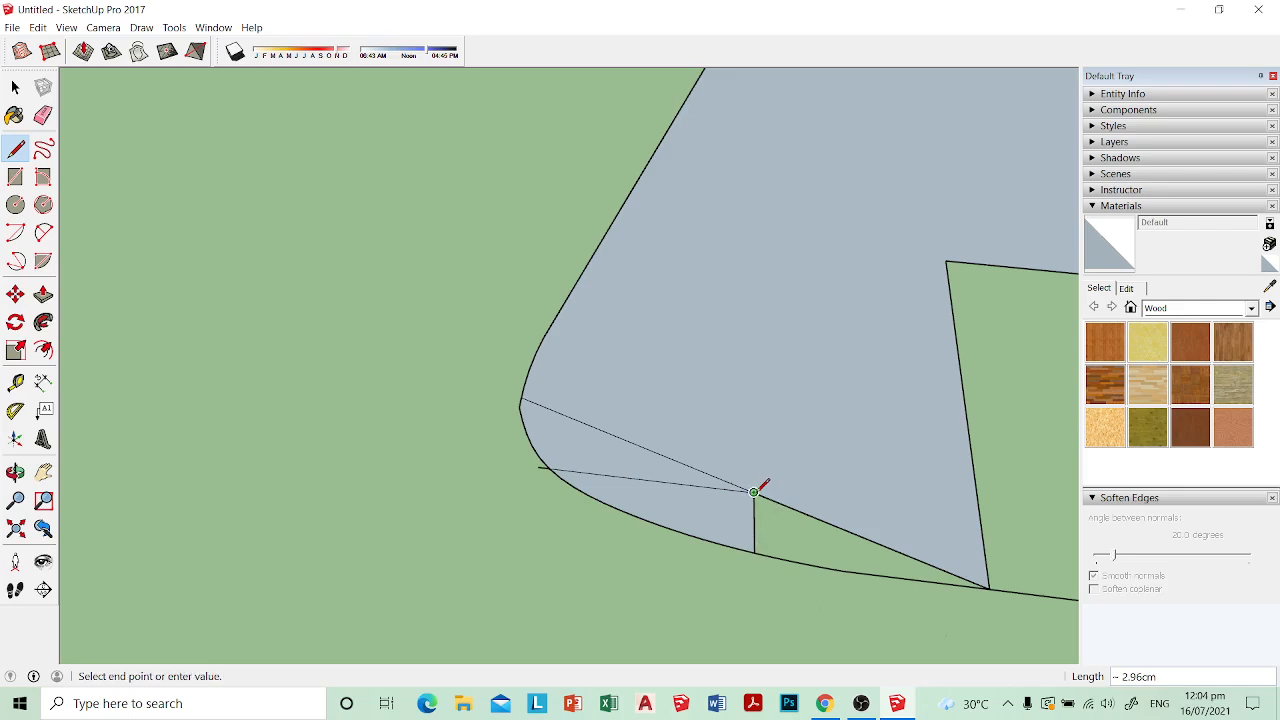
{"action": "left_click", "coordinate": [977, 584]}
{"action": "left_click", "coordinate": [856, 571]}
{"action": "left_click", "coordinate": [756, 551]}
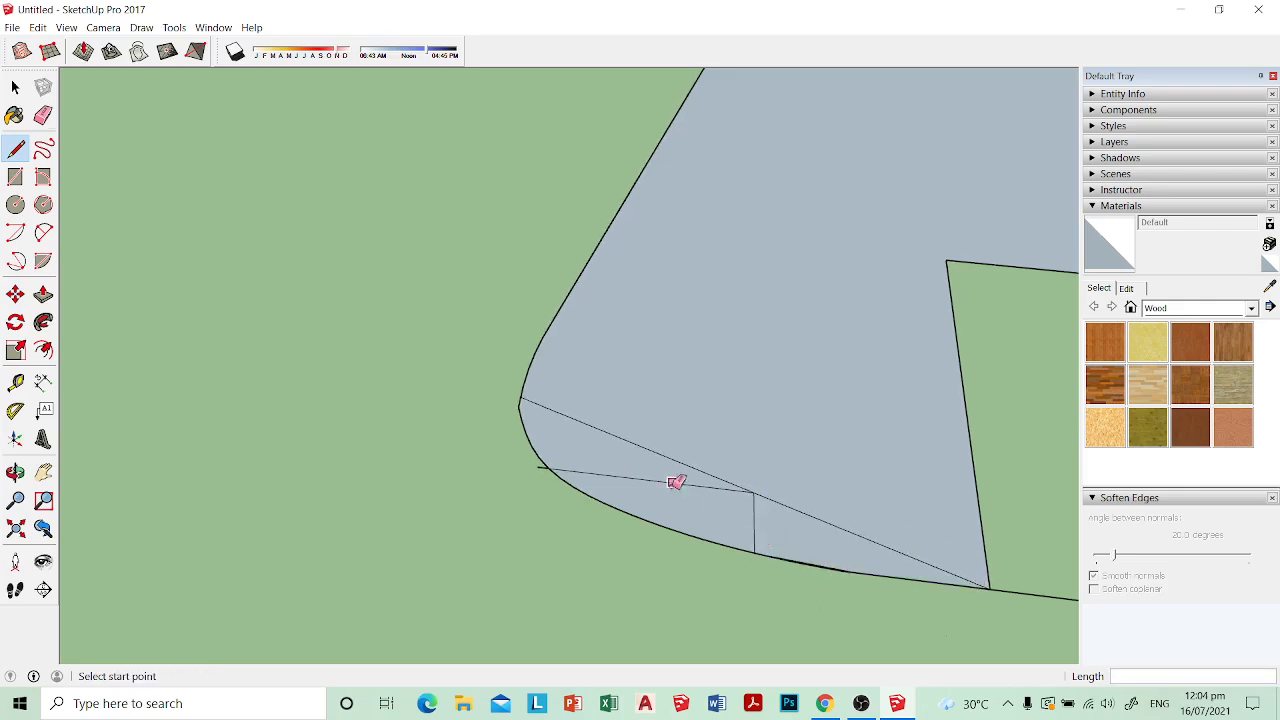
Step: Erase the dividing lines in the lower-left part of the seat face, including the stub beyond the outline
{"action": "key", "text": "e"}
{"action": "mouse_move", "coordinate": [677, 482]}
{"action": "left_mouse_down"}
{"action": "mouse_move", "coordinate": [803, 509]}
{"action": "mouse_move", "coordinate": [514, 471]}
{"action": "left_mouse_up"}
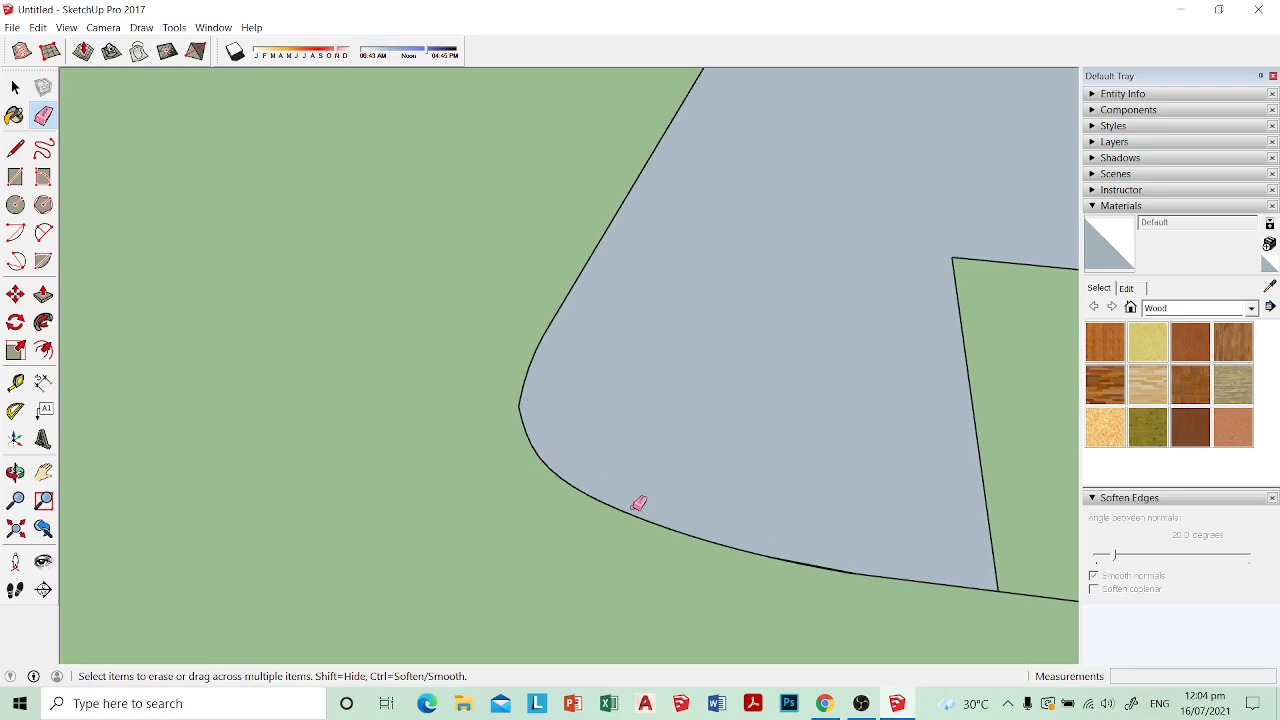
{"action": "mouse_move", "coordinate": [639, 503]}
{"action": "middle_mouse_down"}
{"action": "mouse_move", "coordinate": [926, 557]}
{"action": "mouse_move", "coordinate": [803, 477]}
{"action": "mouse_move", "coordinate": [680, 471]}
{"action": "mouse_move", "coordinate": [648, 579]}
{"action": "mouse_move", "coordinate": [677, 503]}
{"action": "middle_mouse_up"}
{"action": "mouse_move", "coordinate": [669, 486]}
{"action": "left_mouse_down"}
{"action": "mouse_move", "coordinate": [660, 491]}
{"action": "mouse_move", "coordinate": [679, 485]}
{"action": "left_mouse_up"}
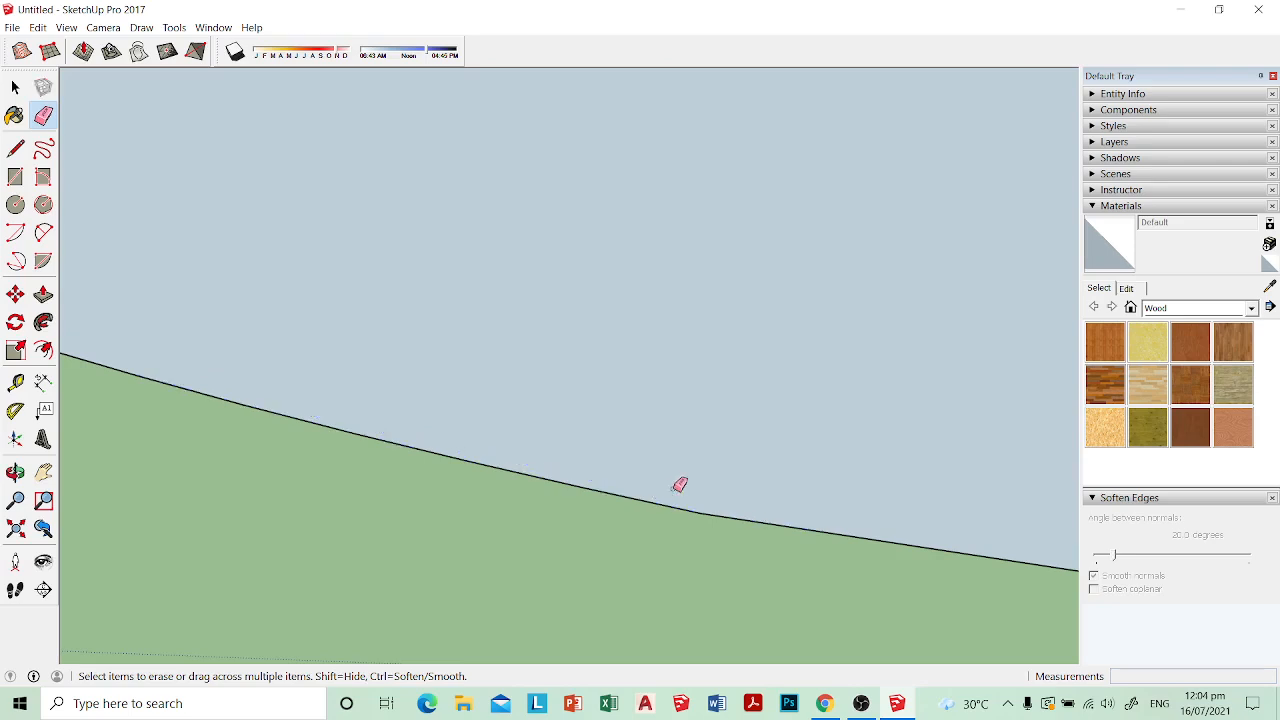
{"action": "mouse_move", "coordinate": [679, 485]}
{"action": "middle_mouse_down"}
{"action": "mouse_move", "coordinate": [703, 454]}
{"action": "mouse_move", "coordinate": [857, 414]}
{"action": "mouse_move", "coordinate": [489, 423]}
{"action": "middle_mouse_up"}
Step: Close the open lower-right part of the seat outline with lines from the inner corner and vertical divider, retracing the bottom curve
{"action": "key", "text": "l"}
{"action": "left_click", "coordinate": [462, 229]}
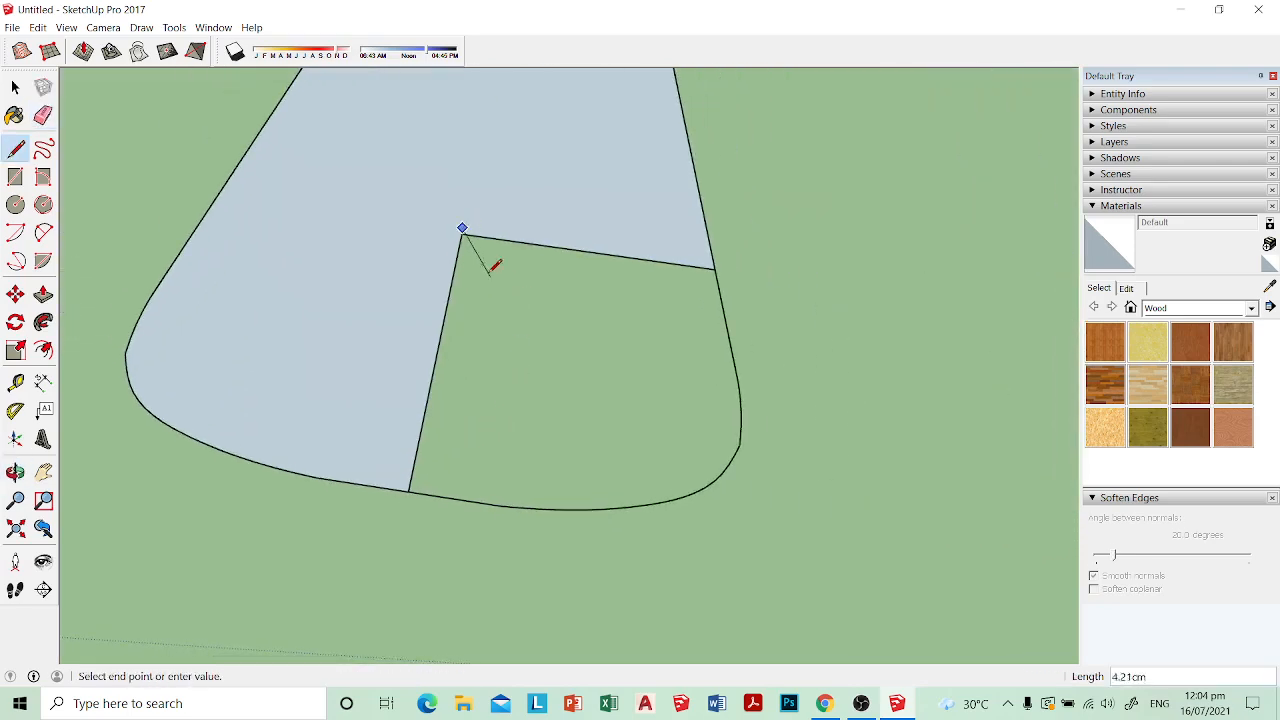
{"action": "left_click", "coordinate": [462, 229]}
{"action": "left_click", "coordinate": [462, 229]}
{"action": "left_click", "coordinate": [675, 497]}
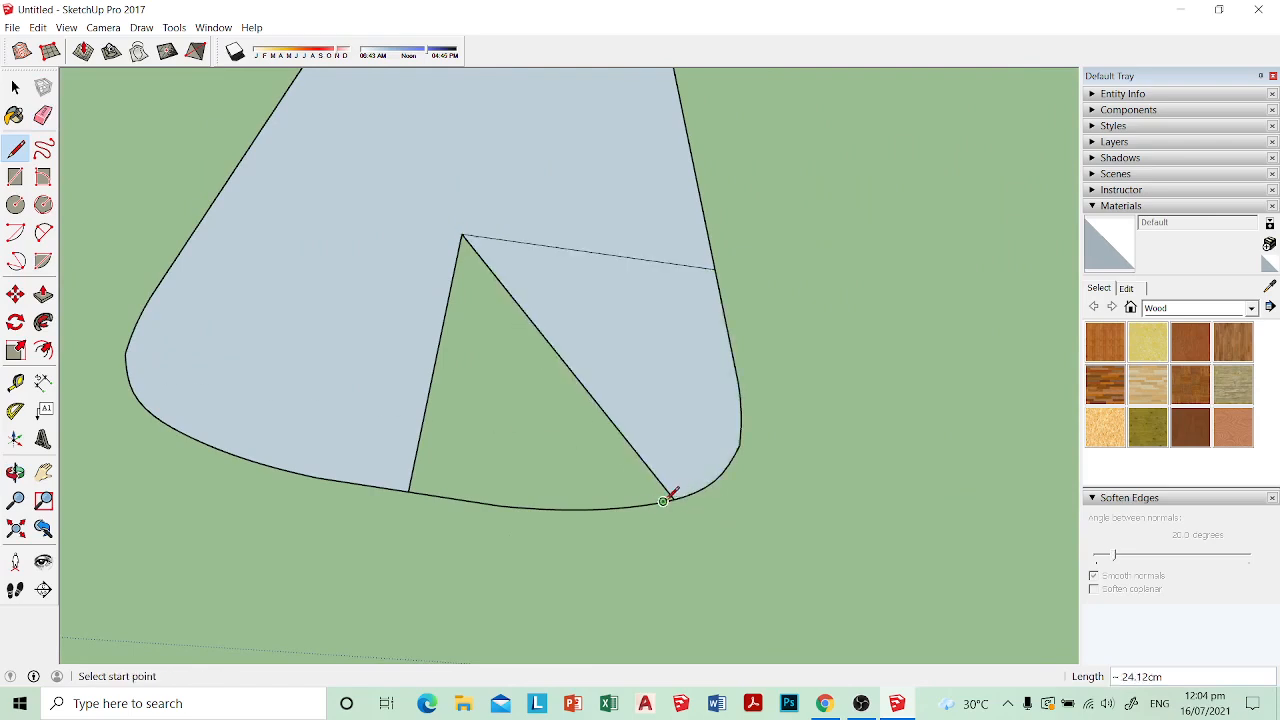
{"action": "left_click", "coordinate": [673, 499]}
{"action": "left_click", "coordinate": [652, 503]}
{"action": "left_click", "coordinate": [630, 507]}
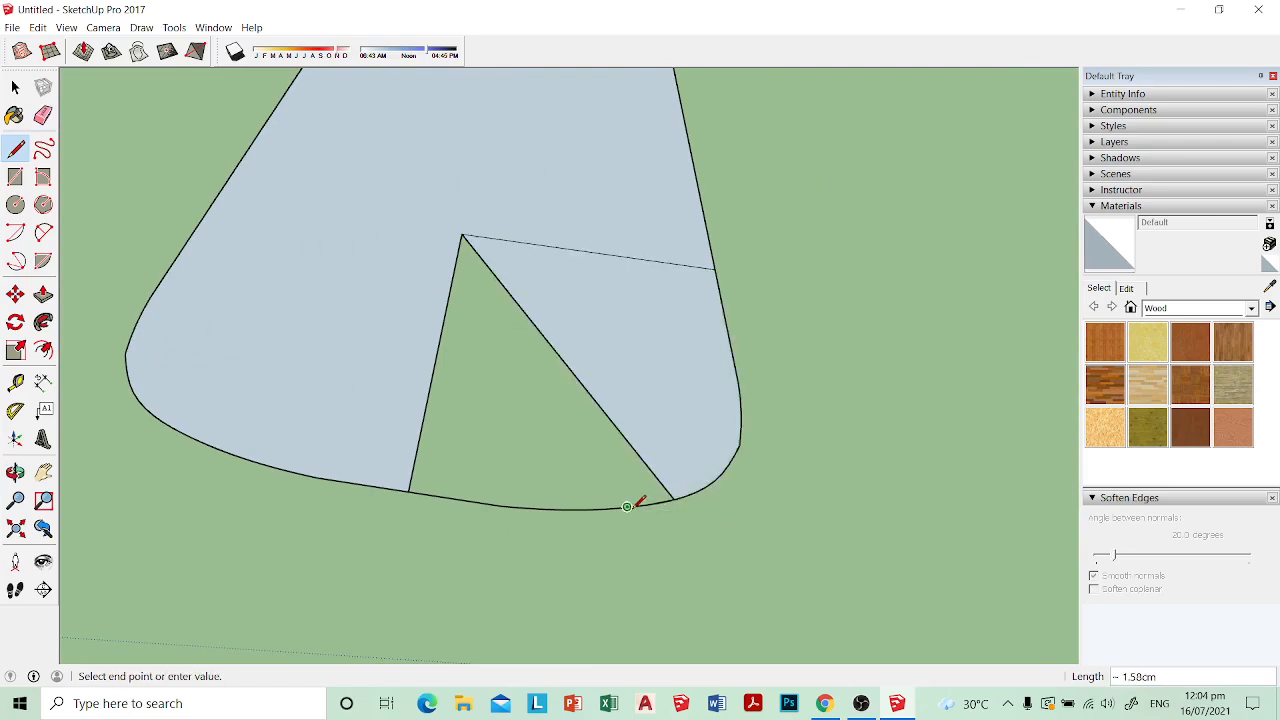
{"action": "left_click", "coordinate": [609, 507]}
{"action": "left_click", "coordinate": [592, 508]}
{"action": "left_click", "coordinate": [562, 509]}
{"action": "left_click", "coordinate": [546, 509]}
{"action": "left_click", "coordinate": [513, 505]}
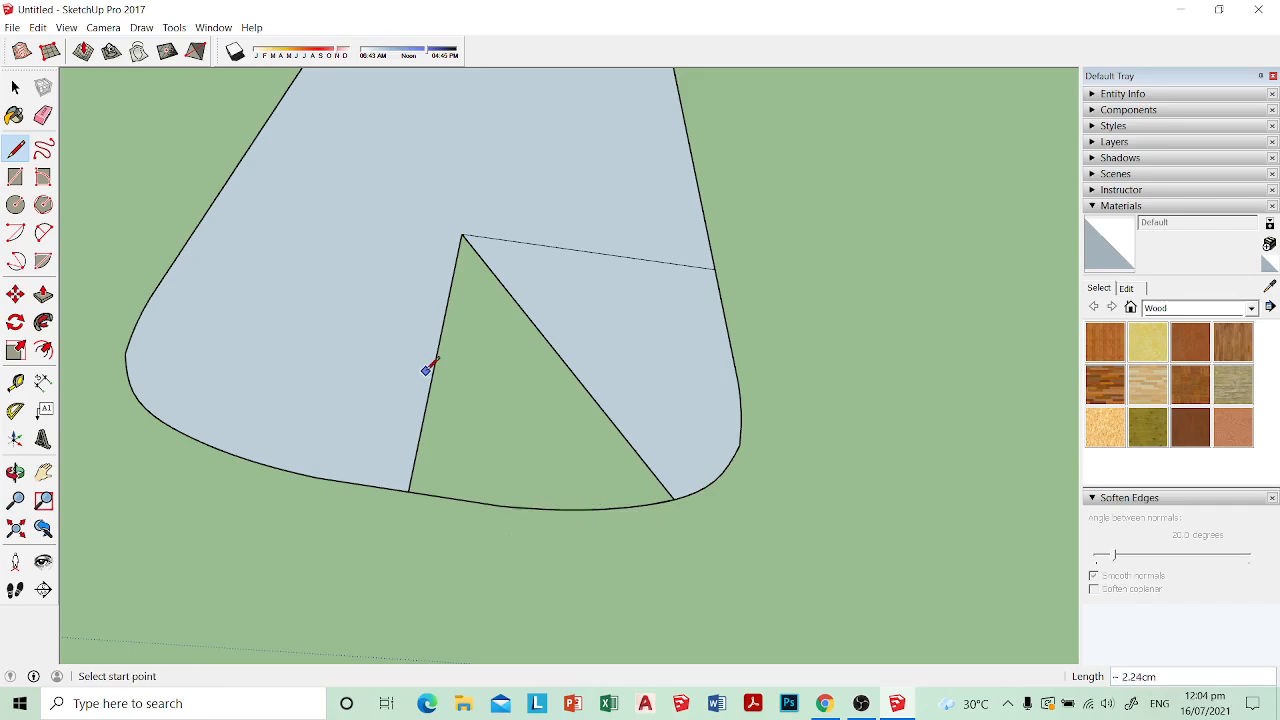
{"action": "left_click", "coordinate": [502, 505]}
{"action": "left_click", "coordinate": [434, 370]}
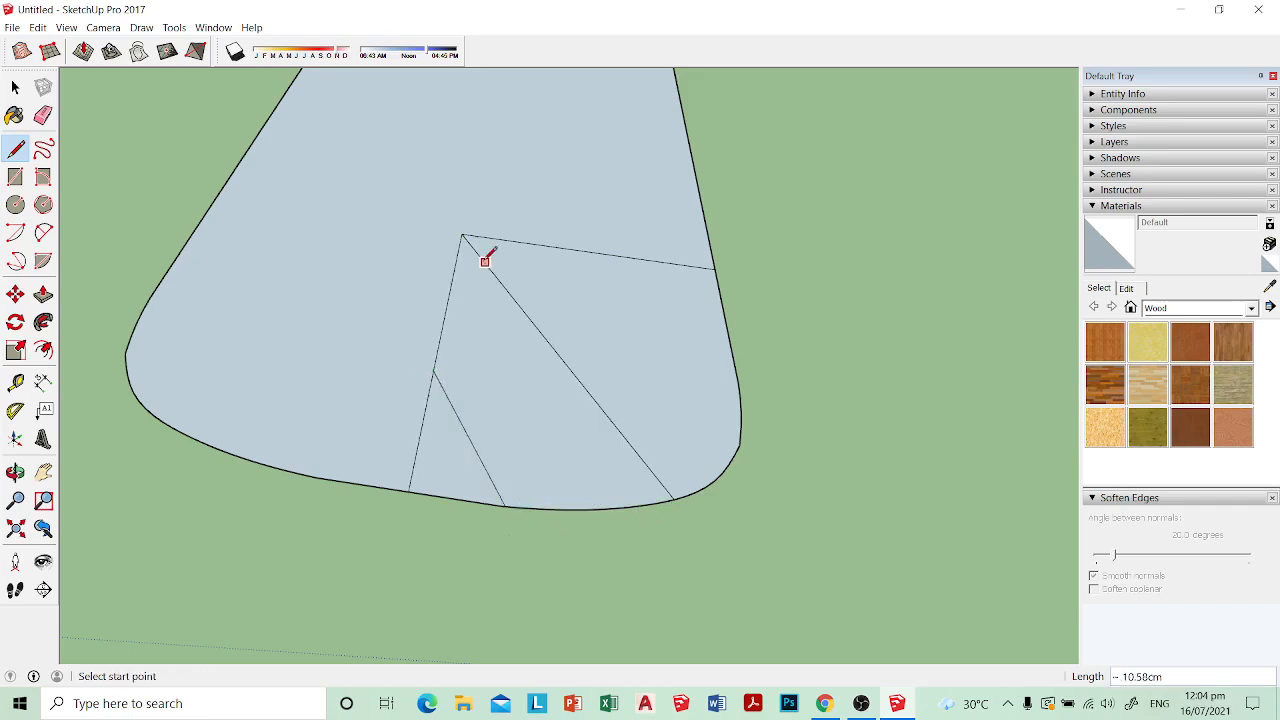
Step: Erase the remaining dividing lines to leave one front-view seat face, and reverse that face
{"action": "key", "text": "e"}
{"action": "mouse_move", "coordinate": [460, 246]}
{"action": "left_mouse_down"}
{"action": "mouse_move", "coordinate": [449, 400]}
{"action": "mouse_move", "coordinate": [557, 363]}
{"action": "mouse_move", "coordinate": [560, 380]}
{"action": "left_mouse_up"}
{"action": "scroll", "coordinate": [566, 443], "scroll_direction": "down", "scroll_amount": 3}
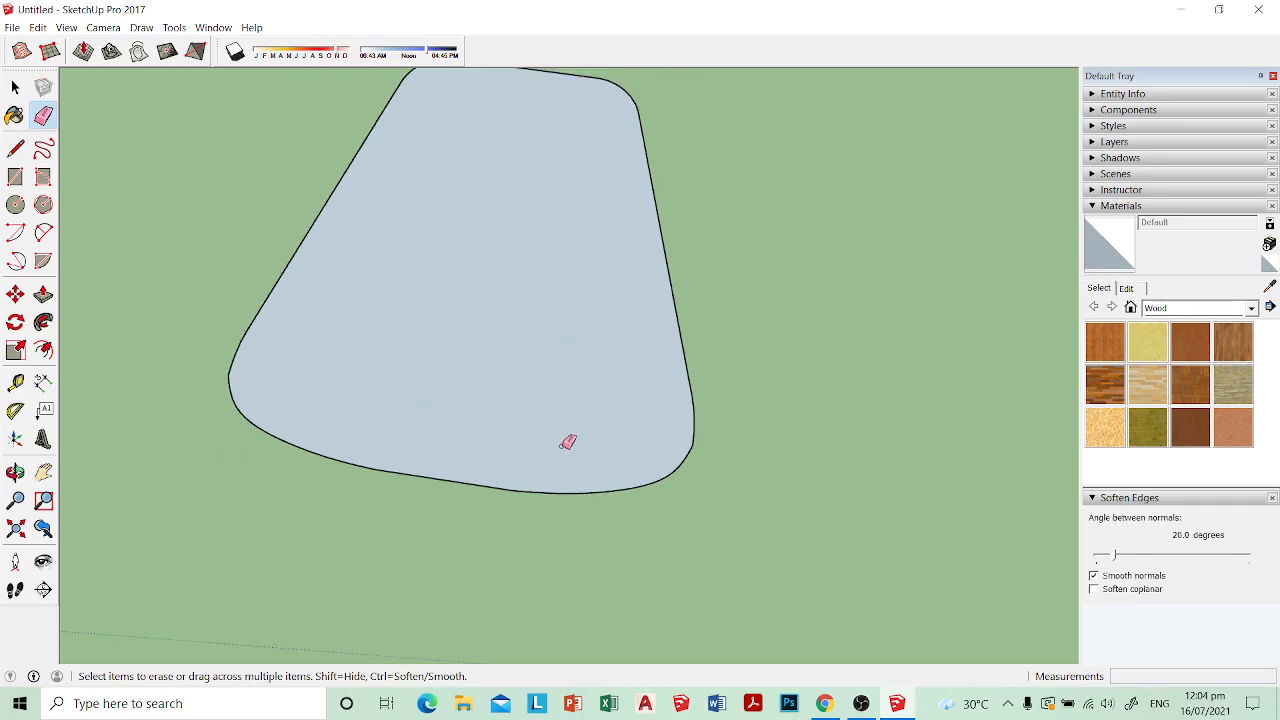
{"action": "key", "text": "space"}
{"action": "right_click", "coordinate": [531, 337]}
{"action": "left_click", "coordinate": [588, 474]}
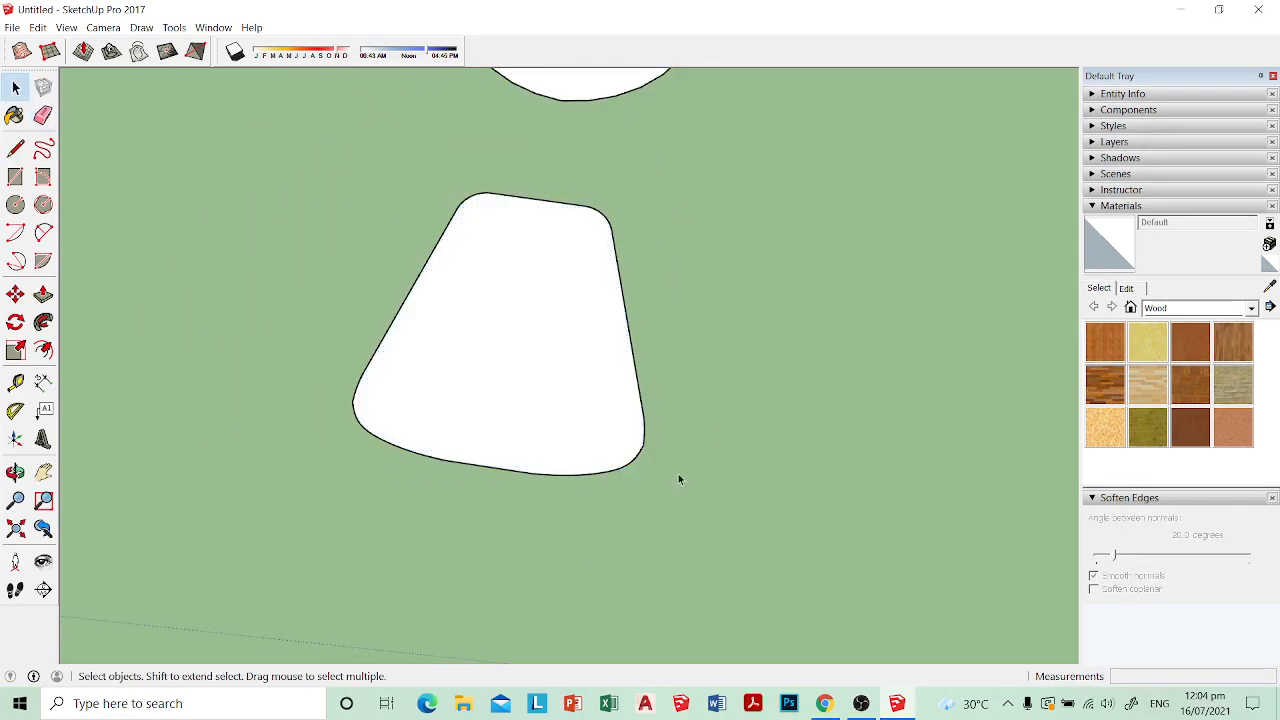
Step: Make the seat plan face and its edges into a group
{"action": "scroll", "coordinate": [655, 480], "scroll_direction": "down", "scroll_amount": 1}
{"action": "middle_click_drag", "start_coordinate": [655, 480], "coordinate": [571, 408]}
{"action": "double_click", "coordinate": [571, 408]}
{"action": "right_click", "coordinate": [571, 408]}
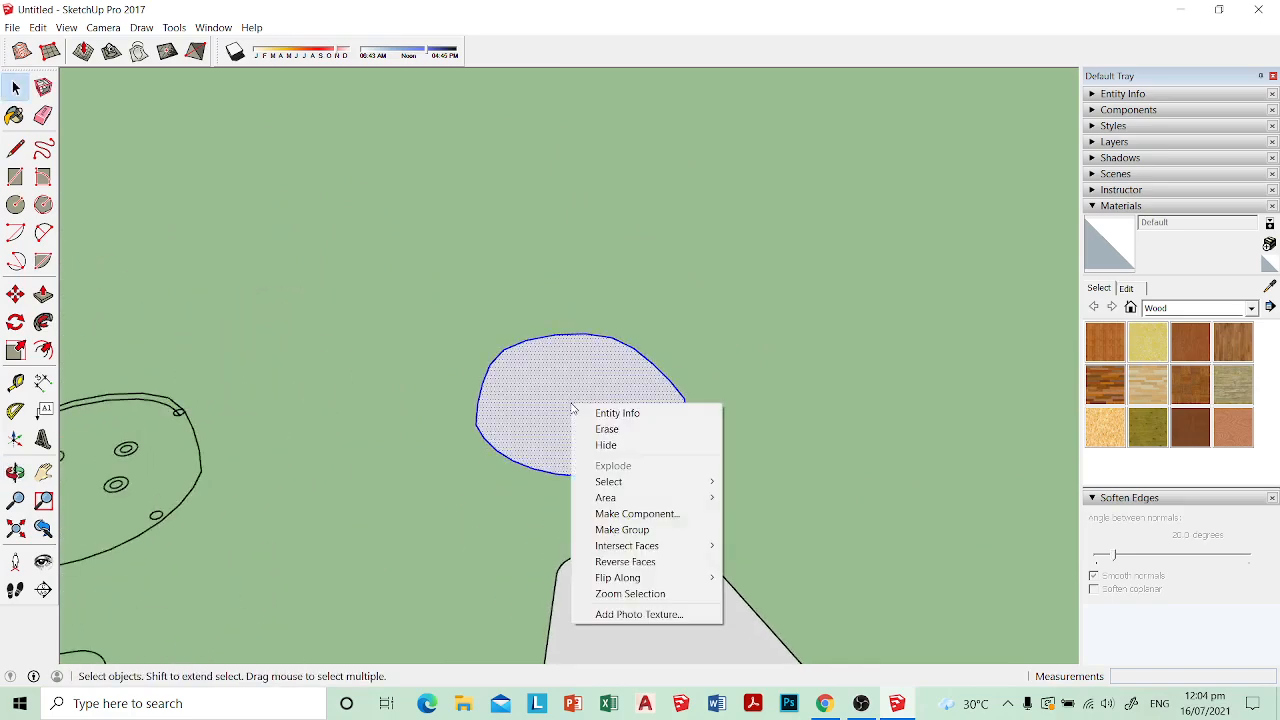
{"action": "left_click", "coordinate": [614, 526]}
Step: Make the front-view seat face and its outline into a group
{"action": "middle_click_drag", "start_coordinate": [614, 526], "coordinate": [632, 502]}
{"action": "scroll", "coordinate": [659, 538], "scroll_direction": "down", "scroll_amount": 2}
{"action": "left_click", "coordinate": [632, 500]}
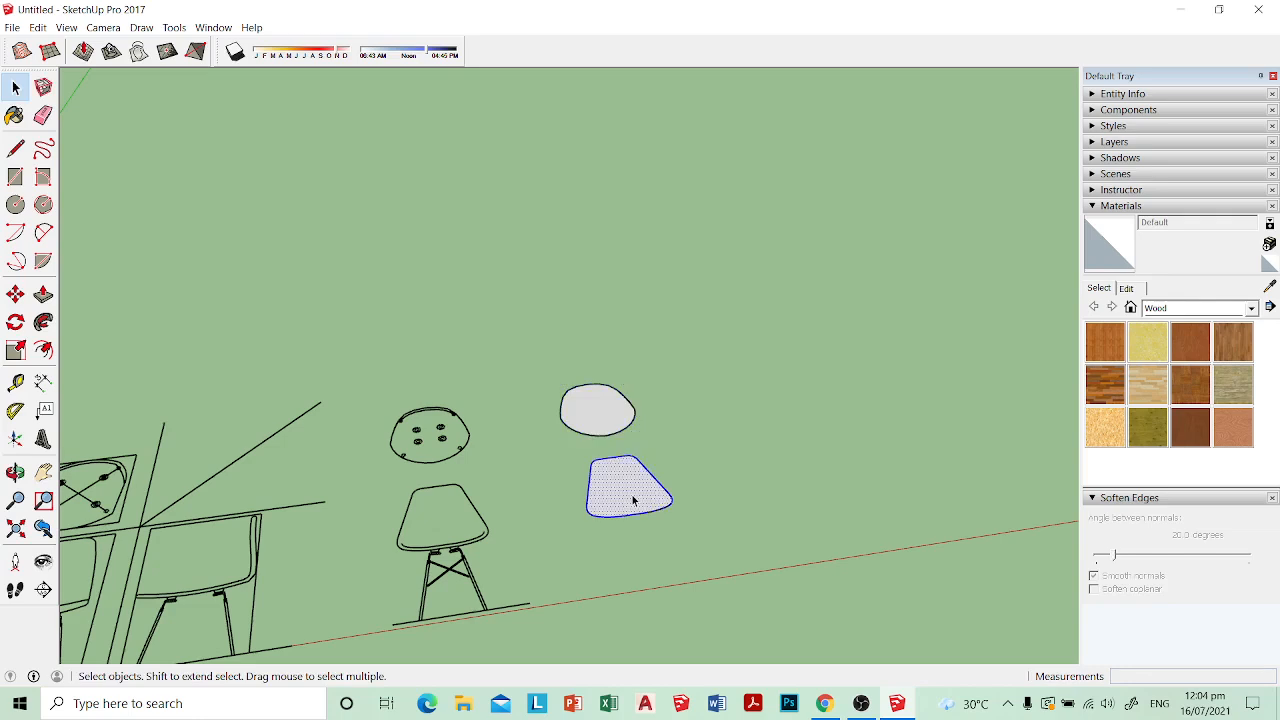
{"action": "right_click", "coordinate": [632, 500]}
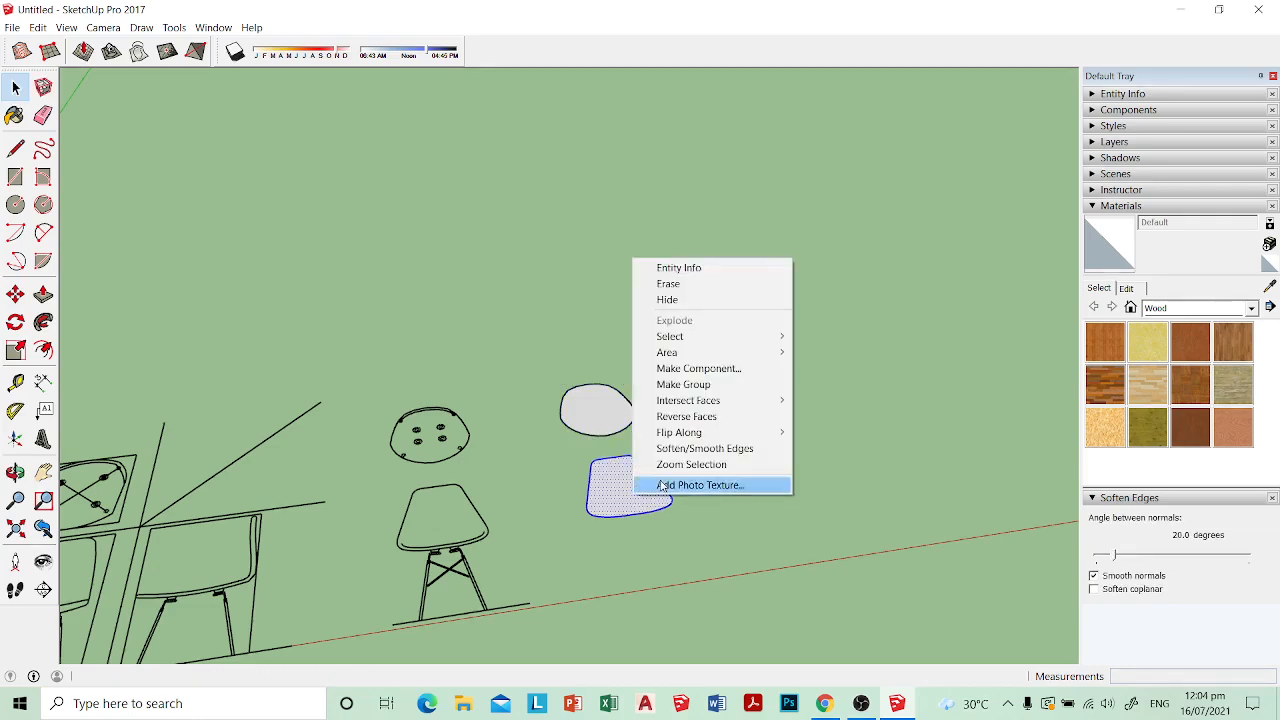
{"action": "left_click", "coordinate": [683, 384]}
Step: Turn the selected front-view seat face and its outline into a group
{"action": "middle_click_drag", "start_coordinate": [683, 384], "coordinate": [606, 406]}
Step: Try to copy the seat plan group alone about 92 cm sideways, away from the chair drawing
{"action": "left_click", "coordinate": [606, 406]}
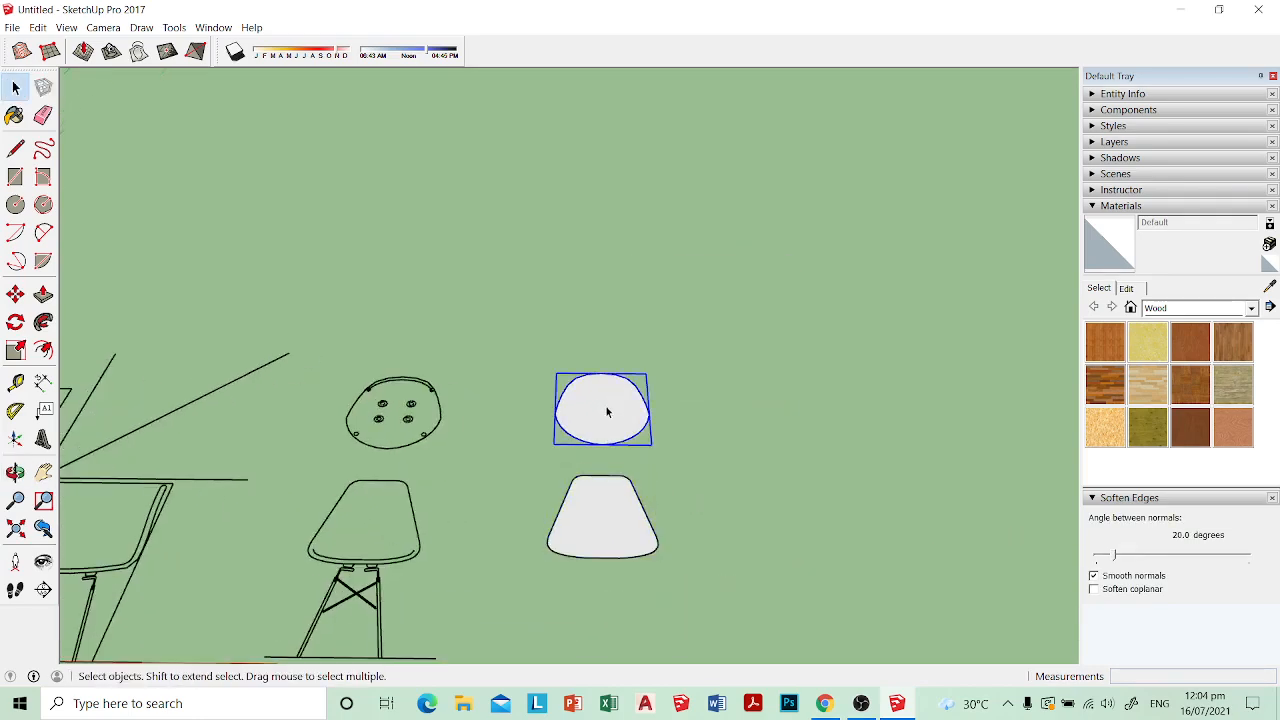
{"action": "key", "text": "m"}
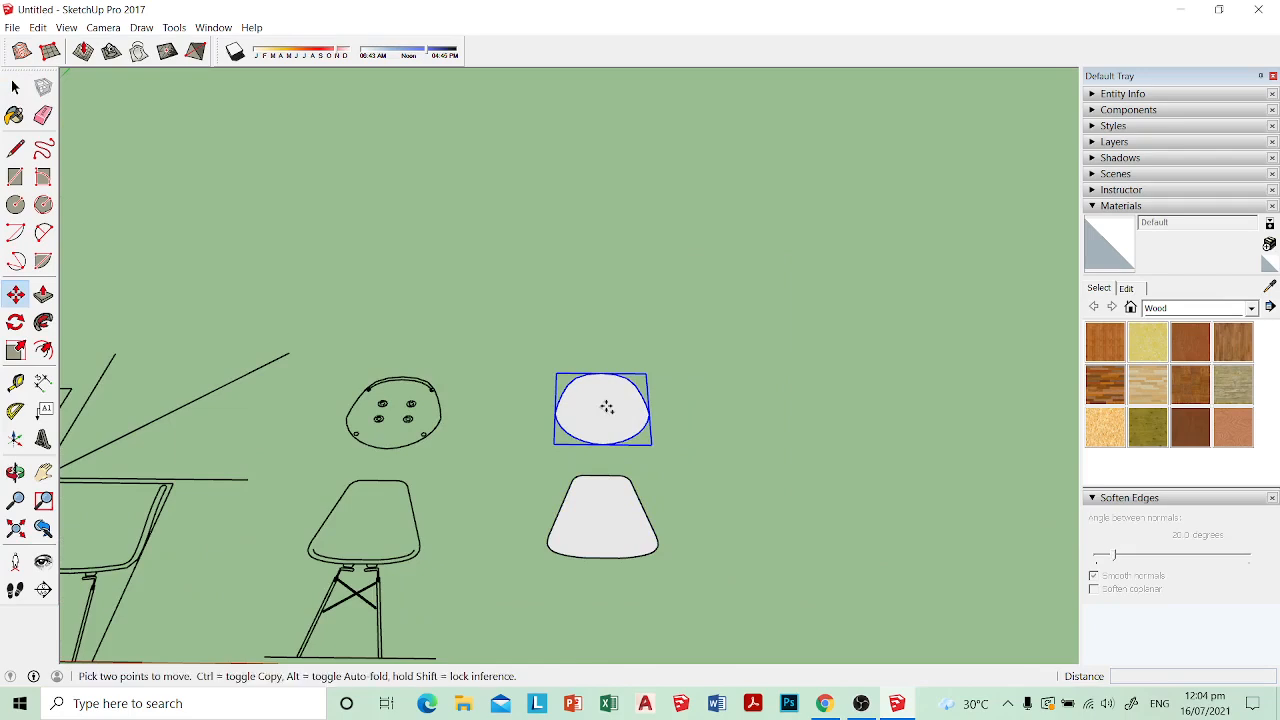
{"action": "left_click", "coordinate": [607, 407]}
{"action": "key", "text": "ctrl"}
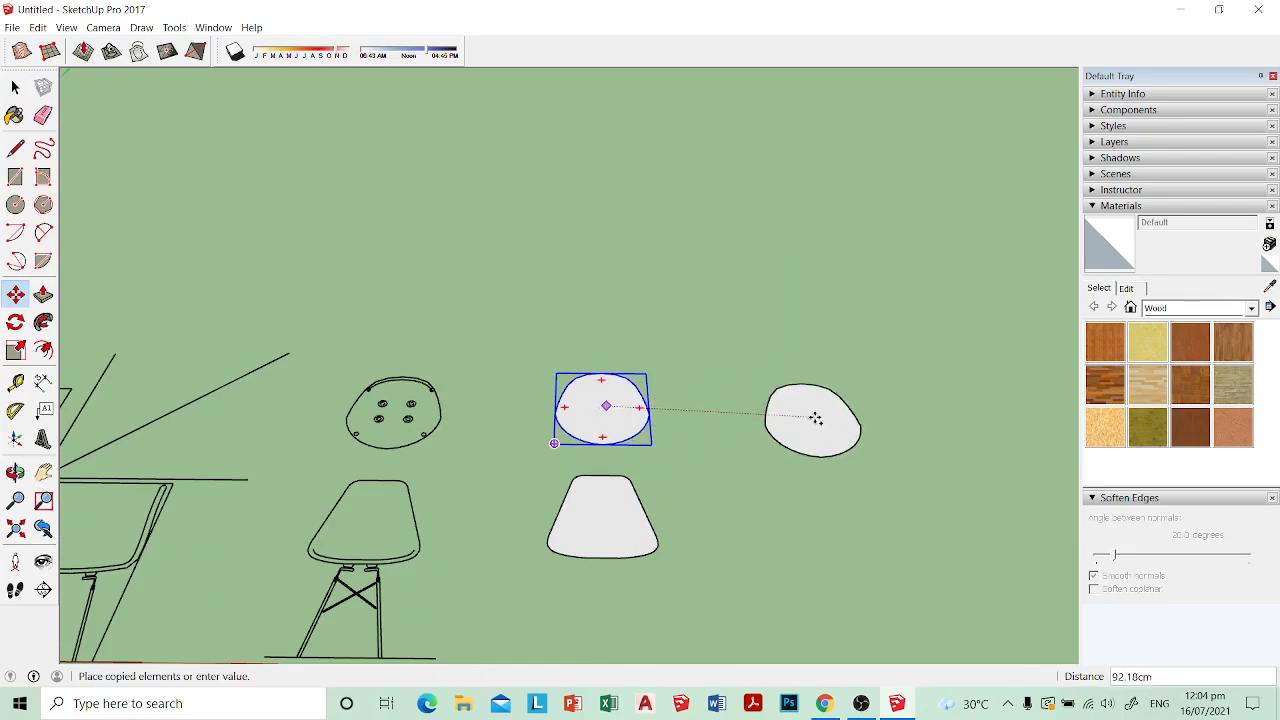
{"action": "left_click", "coordinate": [815, 418]}
Step: Copy the front-view and plan seat groups together about 88 cm sideways, away from the chair drawing
{"action": "left_click", "coordinate": [625, 528]}
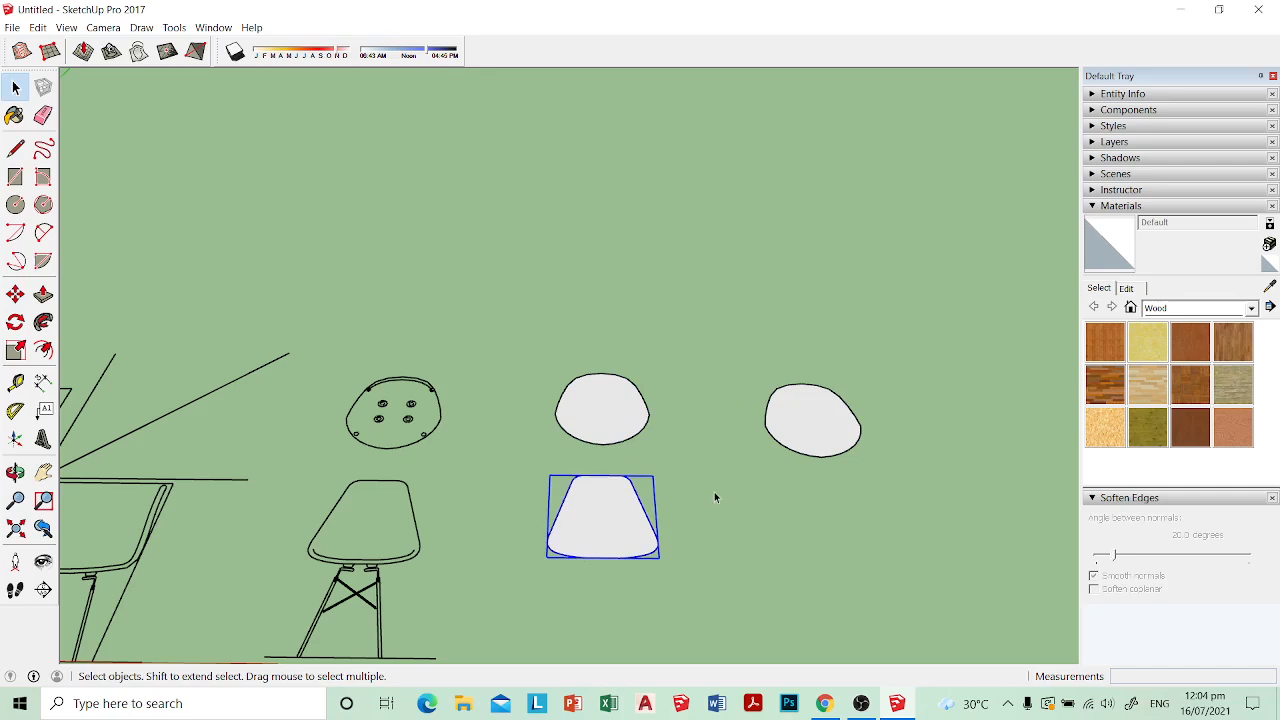
{"action": "left_click", "coordinate": [620, 424], "text": "shift"}
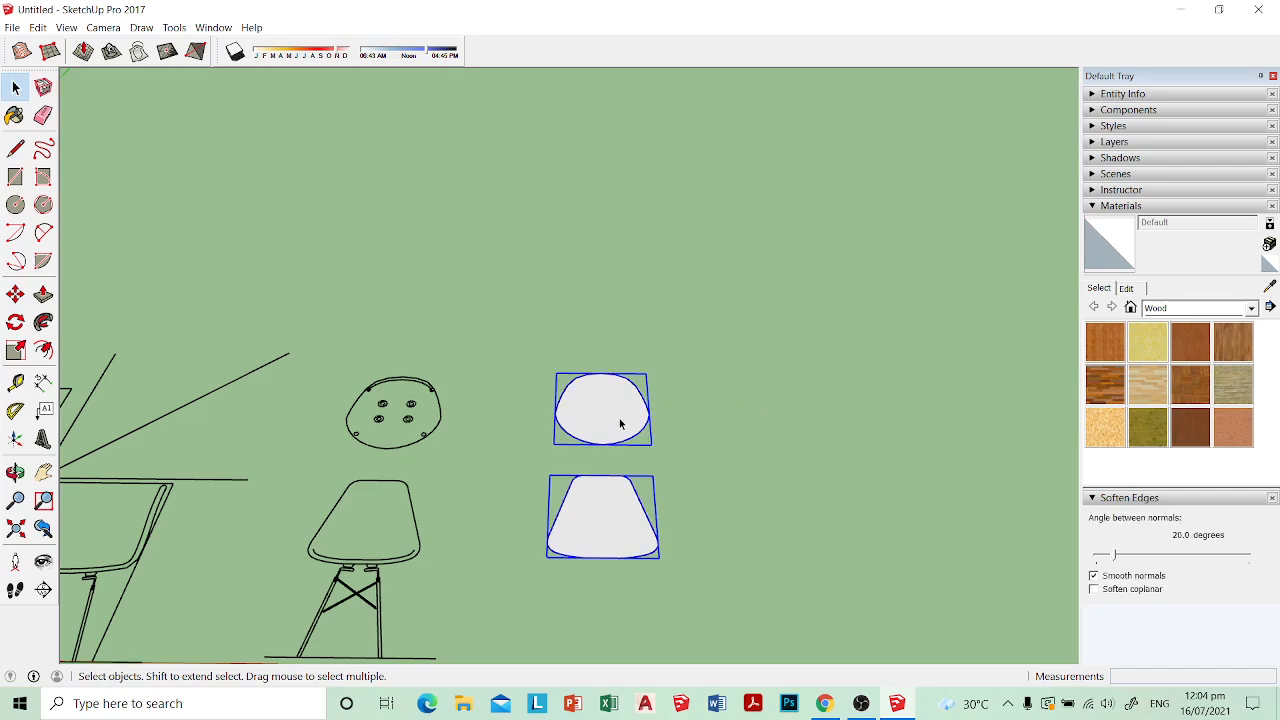
{"action": "key", "text": "m"}
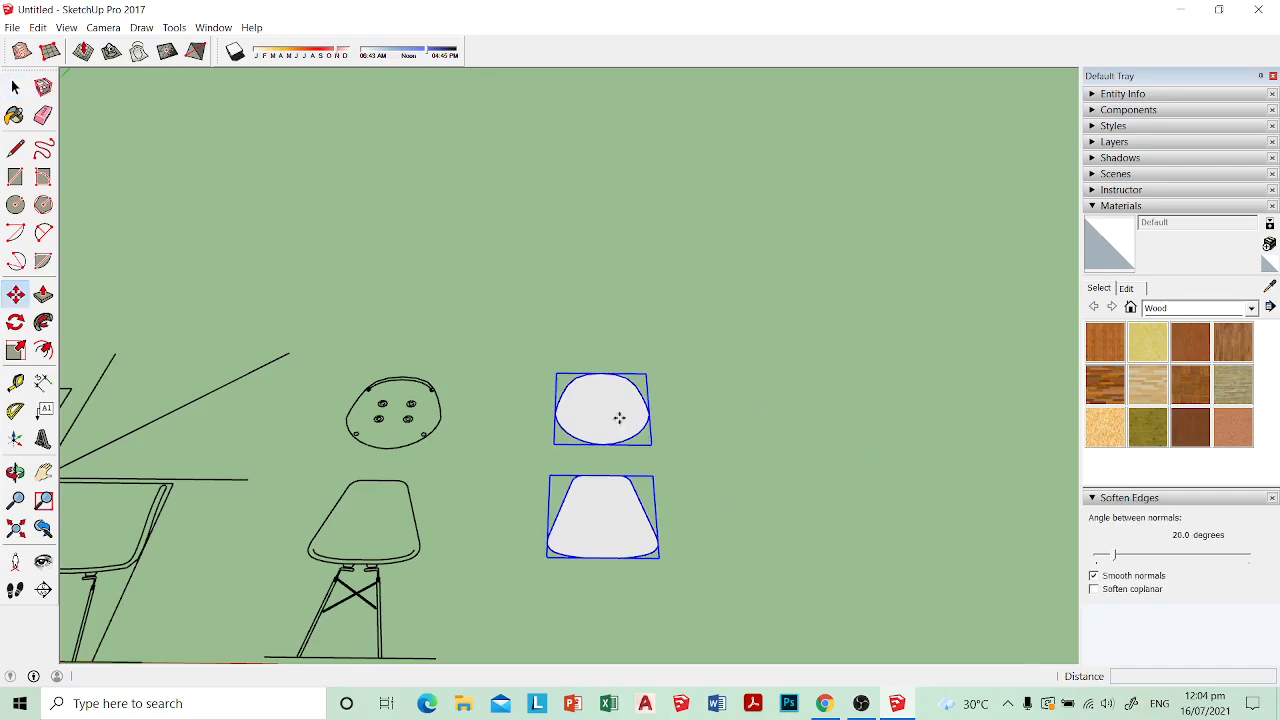
{"action": "left_click", "coordinate": [607, 543]}
{"action": "key", "text": "ctrl"}
{"action": "left_click", "coordinate": [836, 543]}
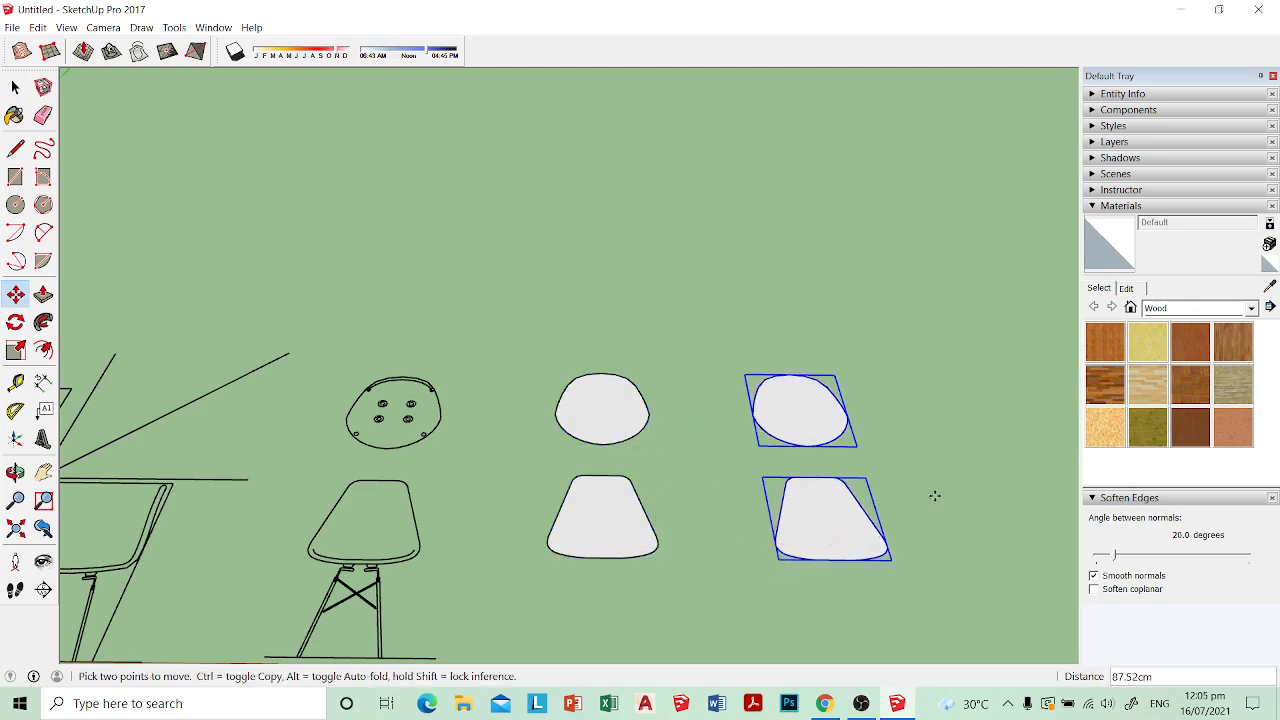
{"action": "key", "text": "space"}
{"action": "left_click", "coordinate": [917, 463]}
{"action": "scroll", "coordinate": [916, 463], "scroll_direction": "down", "scroll_amount": 1}
{"action": "middle_click_drag", "start_coordinate": [916, 463], "coordinate": [651, 443], "text": "shift"}
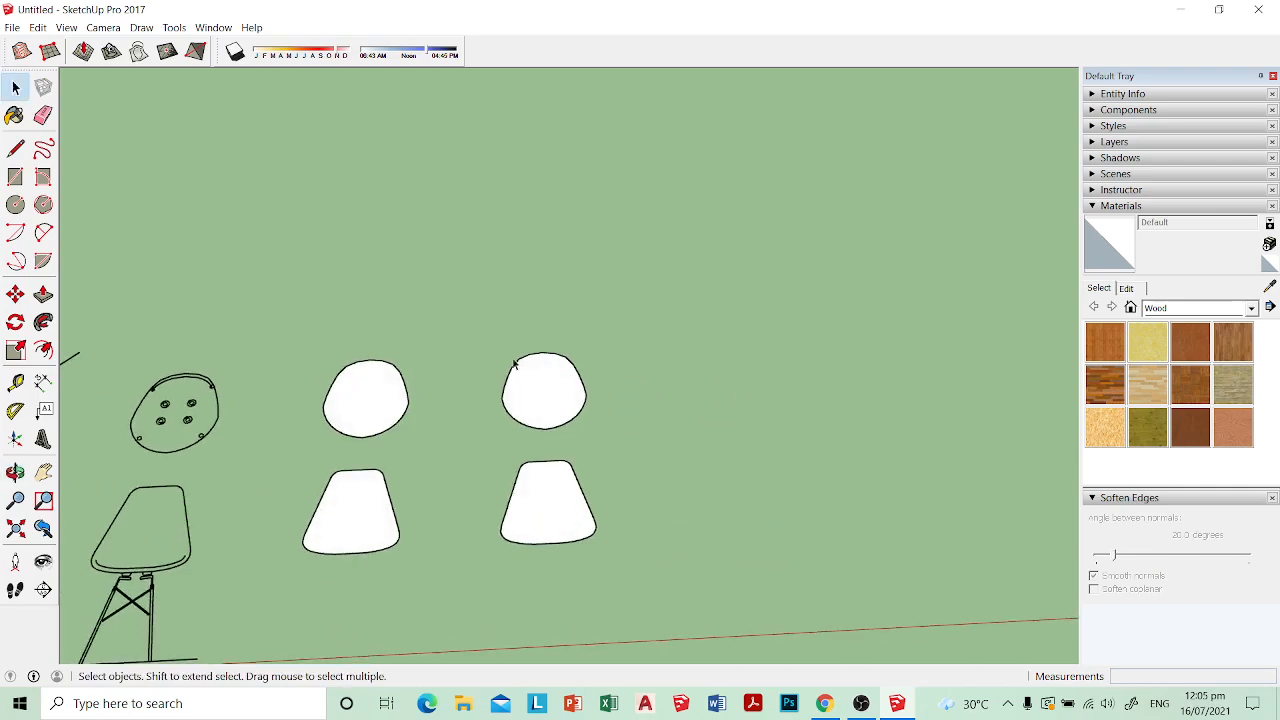
{"action": "scroll", "coordinate": [547, 390], "scroll_direction": "up", "scroll_amount": 5}
{"action": "scroll", "coordinate": [535, 440], "scroll_direction": "down", "scroll_amount": 2}
{"action": "middle_click_drag", "start_coordinate": [555, 438], "coordinate": [583, 400], "text": "shift"}
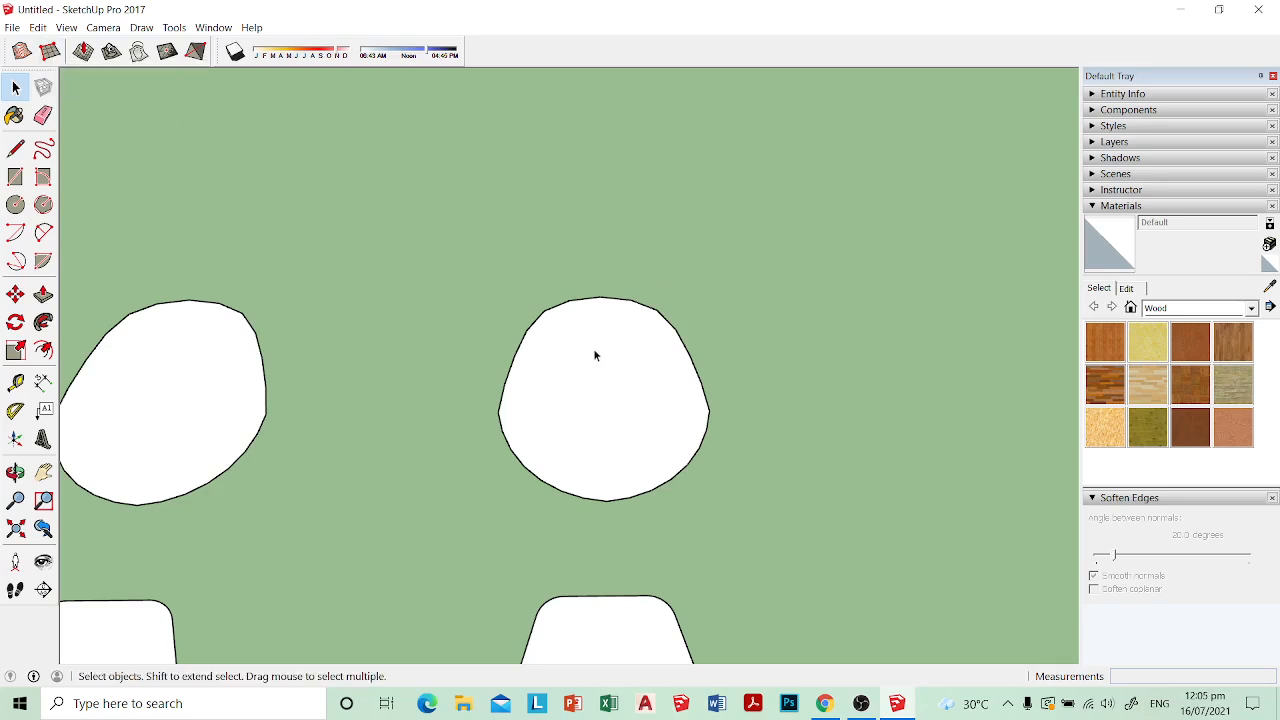
{"action": "middle_click_drag", "start_coordinate": [600, 402], "coordinate": [556, 384], "text": "shift"}
{"action": "scroll", "coordinate": [482, 365], "scroll_direction": "up", "scroll_amount": 3}
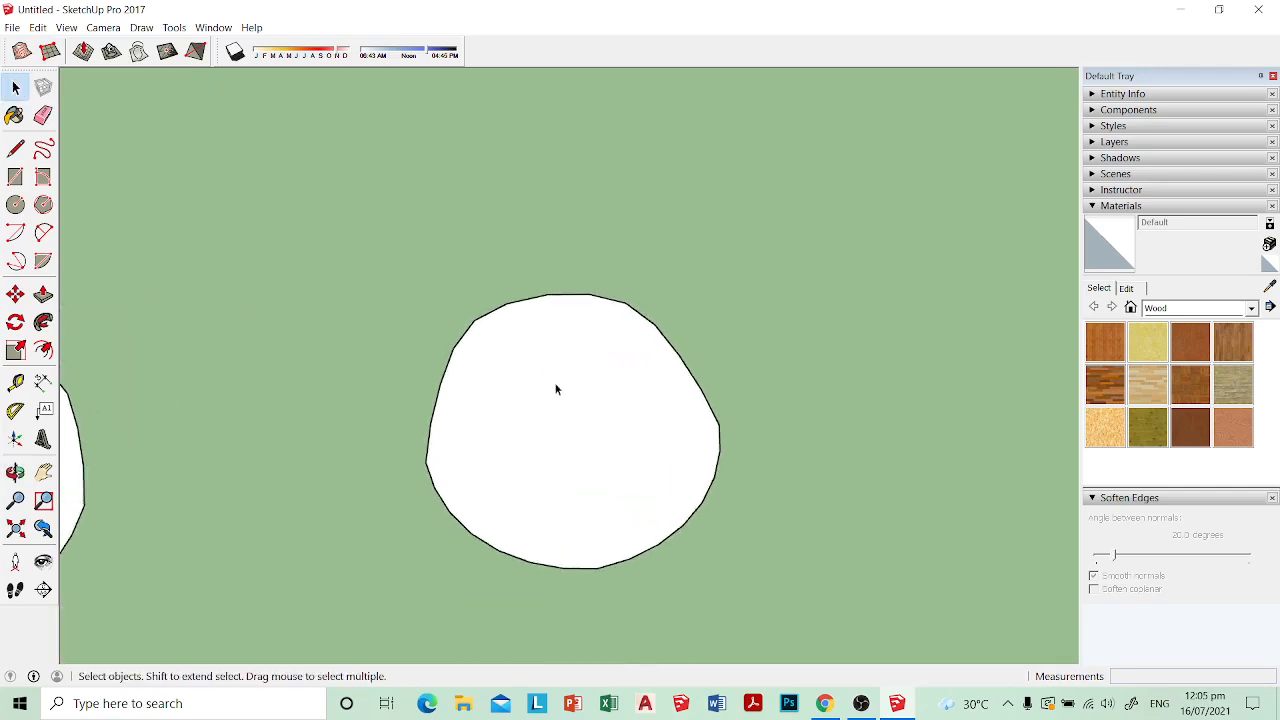
{"action": "left_click", "coordinate": [50, 51]}
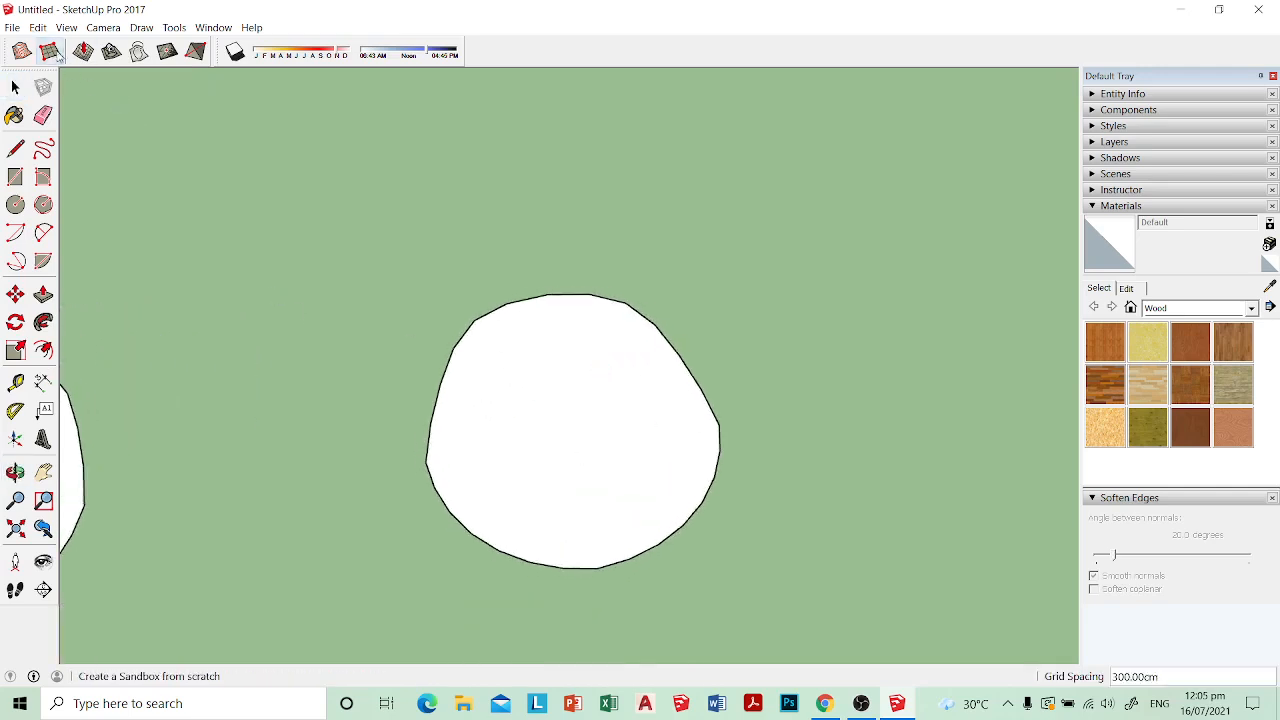
{"action": "key", "text": "space"}
{"action": "double_click", "coordinate": [561, 356]}
{"action": "left_click", "coordinate": [50, 51]}
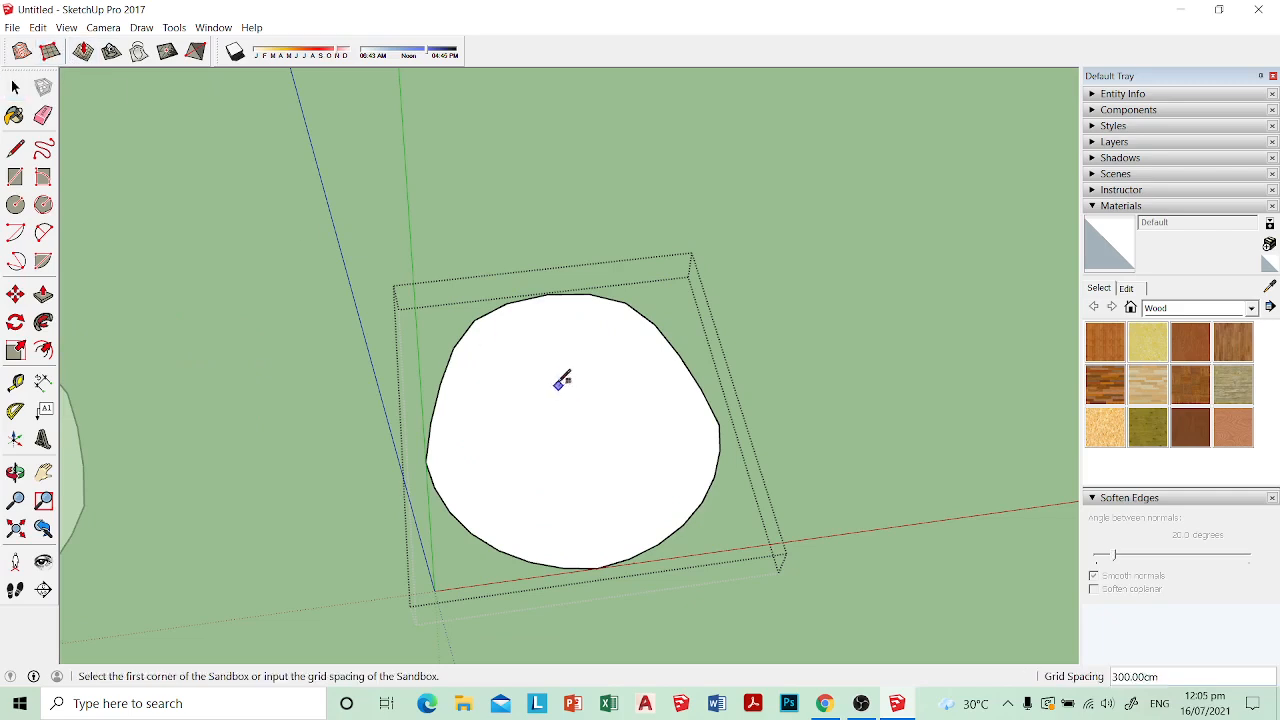
{"action": "left_click", "coordinate": [555, 382]}
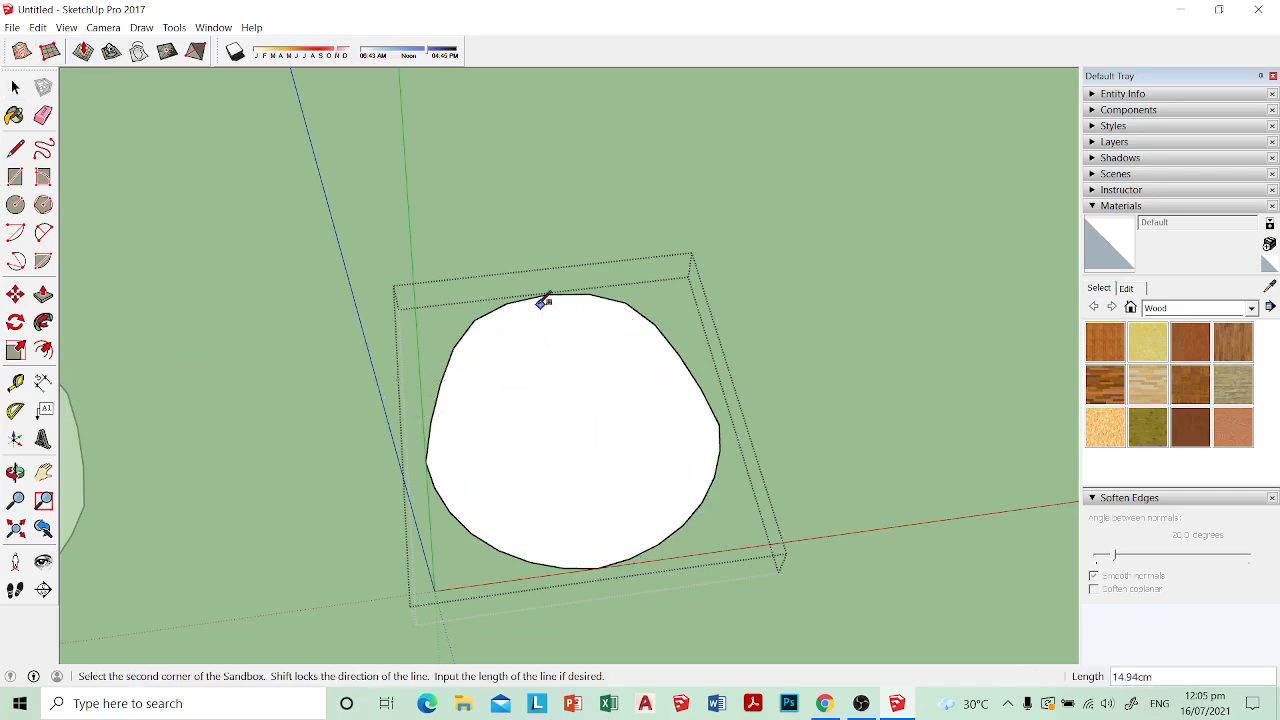
{"action": "key", "text": "Escape"}
{"action": "key", "text": "space"}
{"action": "left_click", "coordinate": [812, 430]}
Step: Draw a centre line across the copied seat plan from the middle of its lower edge to its upper edge
{"action": "left_click", "coordinate": [602, 391]}
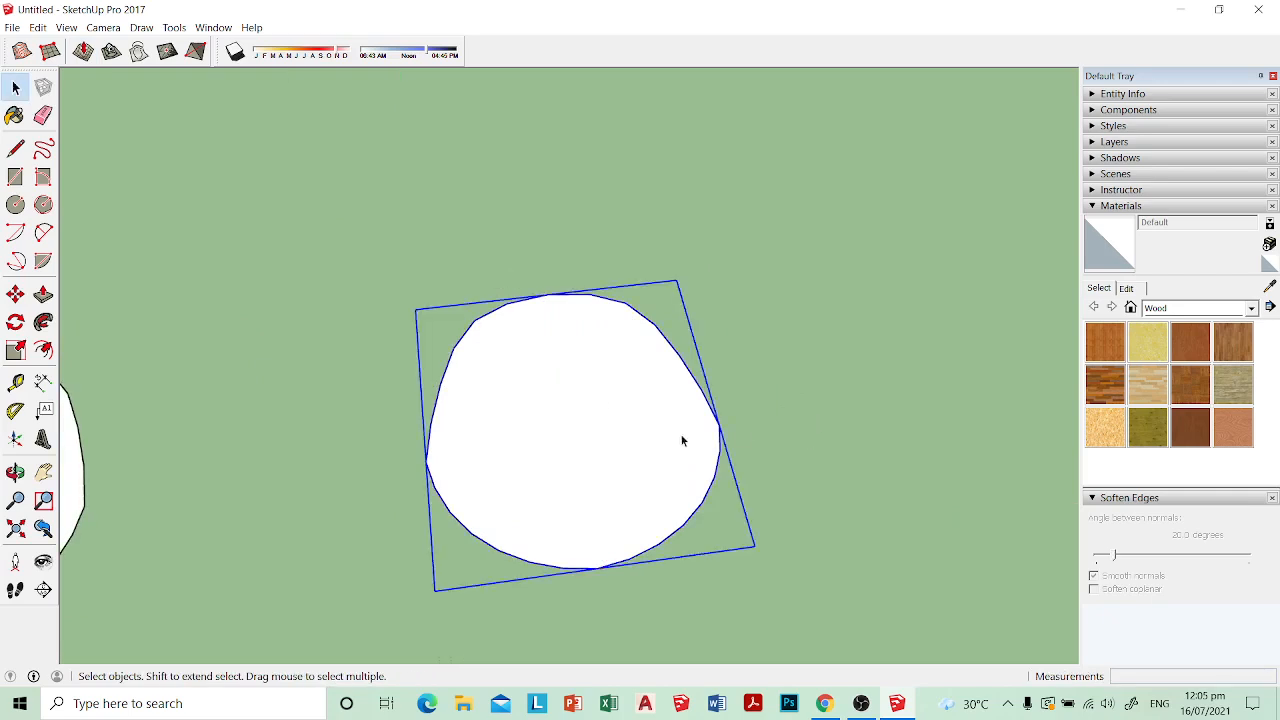
{"action": "middle_click_drag", "start_coordinate": [682, 436], "coordinate": [638, 464]}
{"action": "key", "text": "l"}
{"action": "left_click", "coordinate": [567, 571]}
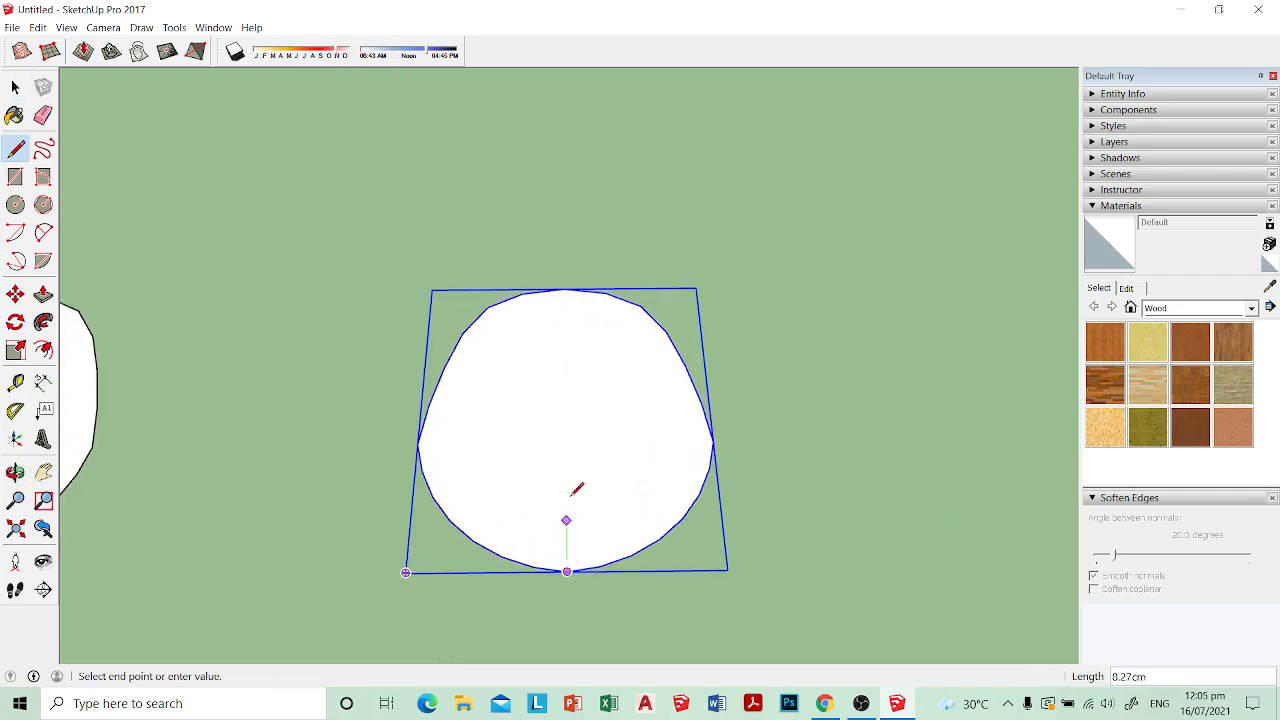
{"action": "left_click", "coordinate": [567, 288]}
{"action": "key", "text": "space"}
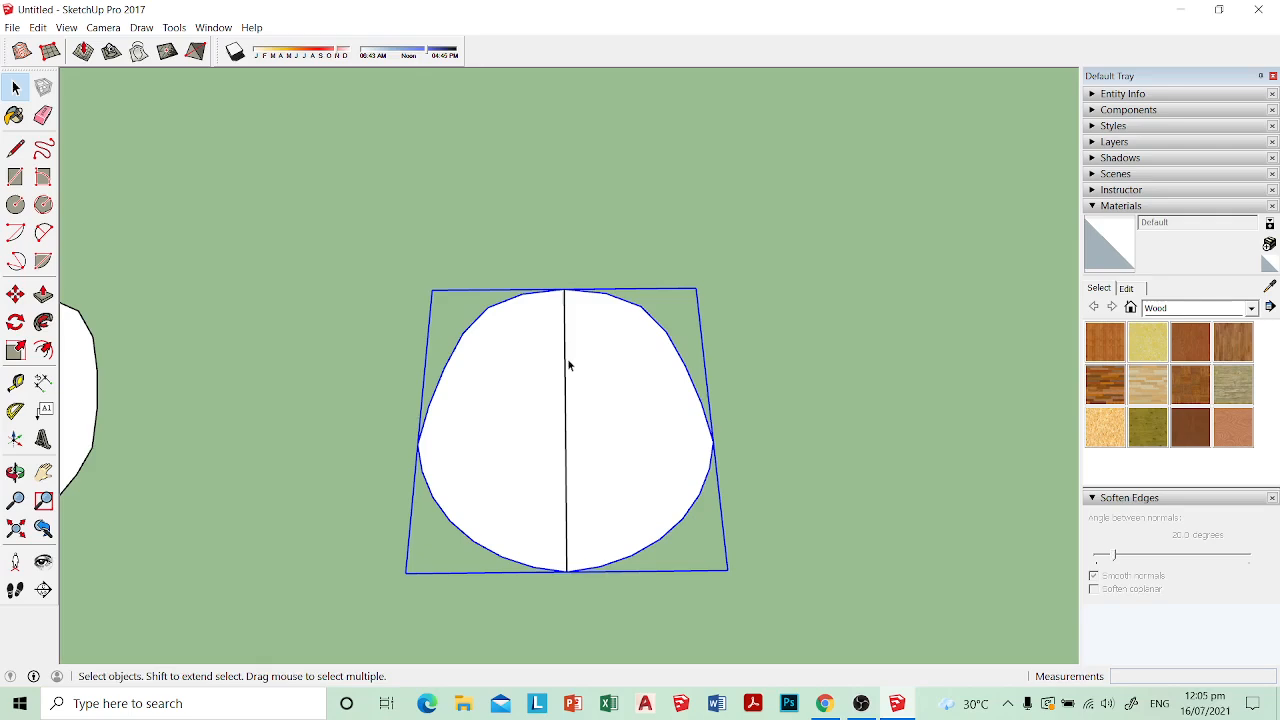
Step: Copy the seat plan's centre line toward the right side as an array of seven lines spaced 3 cm apart
{"action": "left_click", "coordinate": [566, 377]}
{"action": "key", "text": "m"}
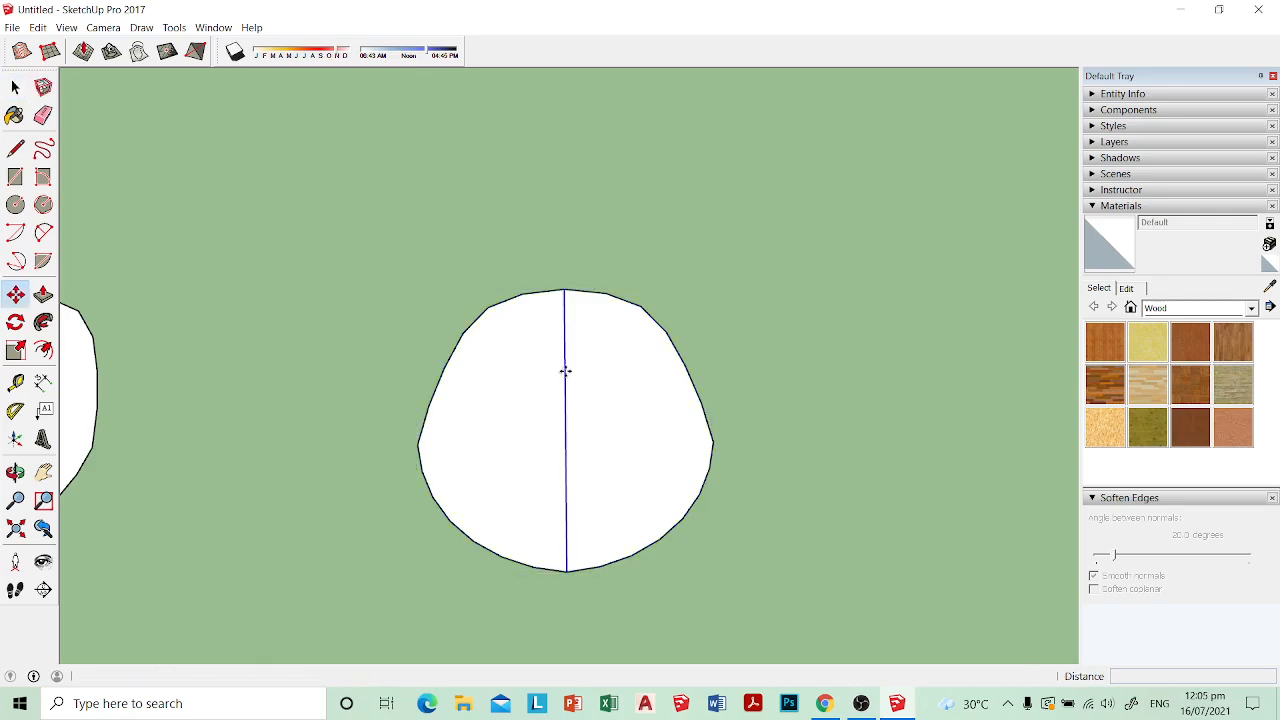
{"action": "key", "text": "ctrl"}
{"action": "left_click", "coordinate": [566, 440]}
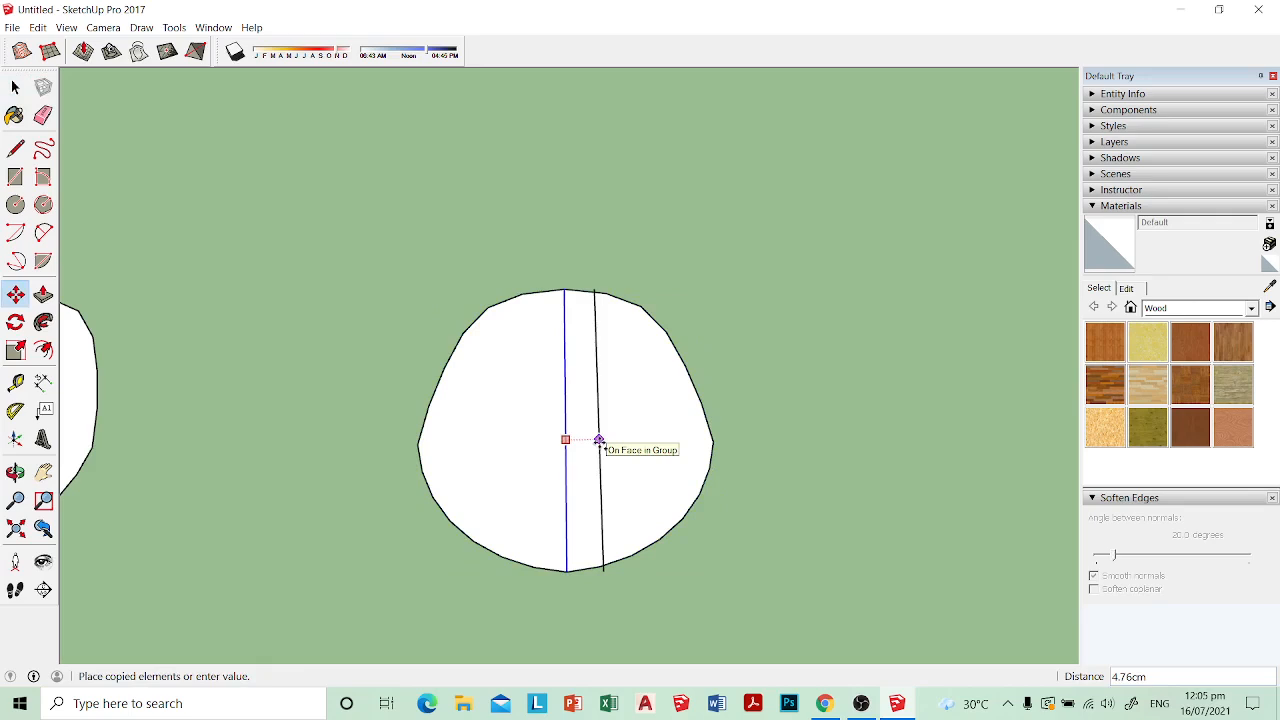
{"action": "key", "text": "Return"}
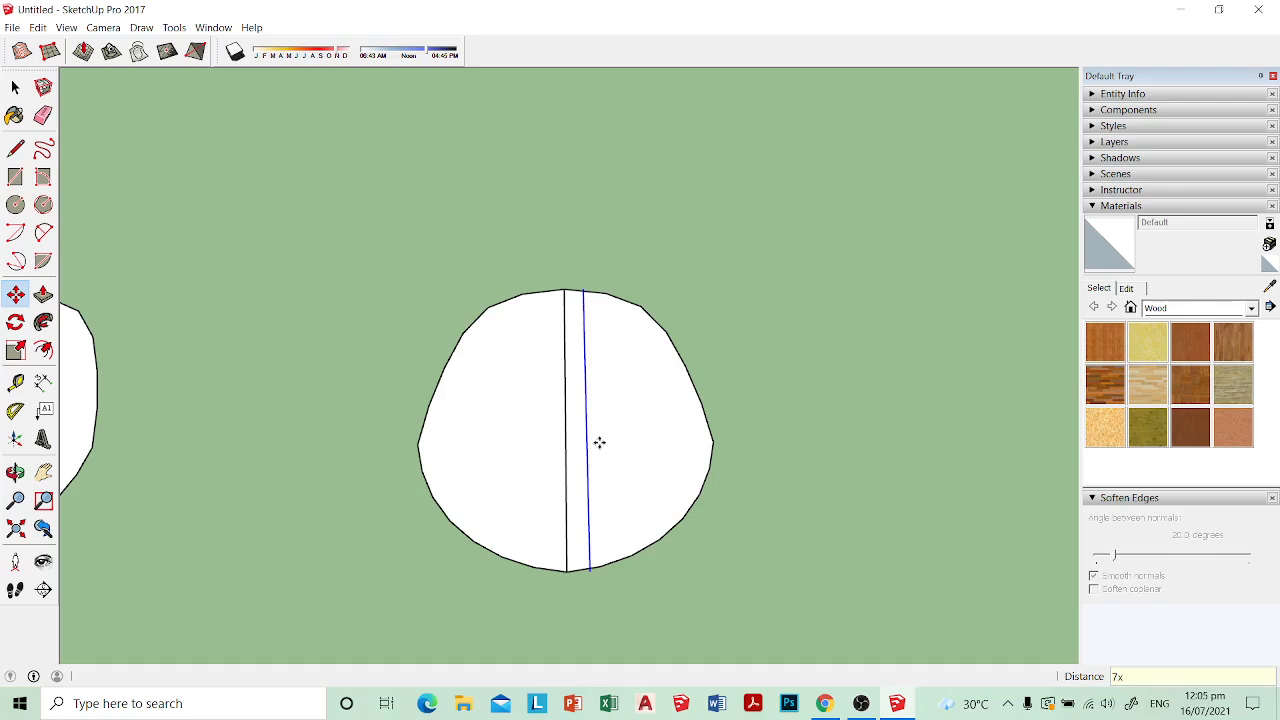
{"action": "key", "text": "Return"}
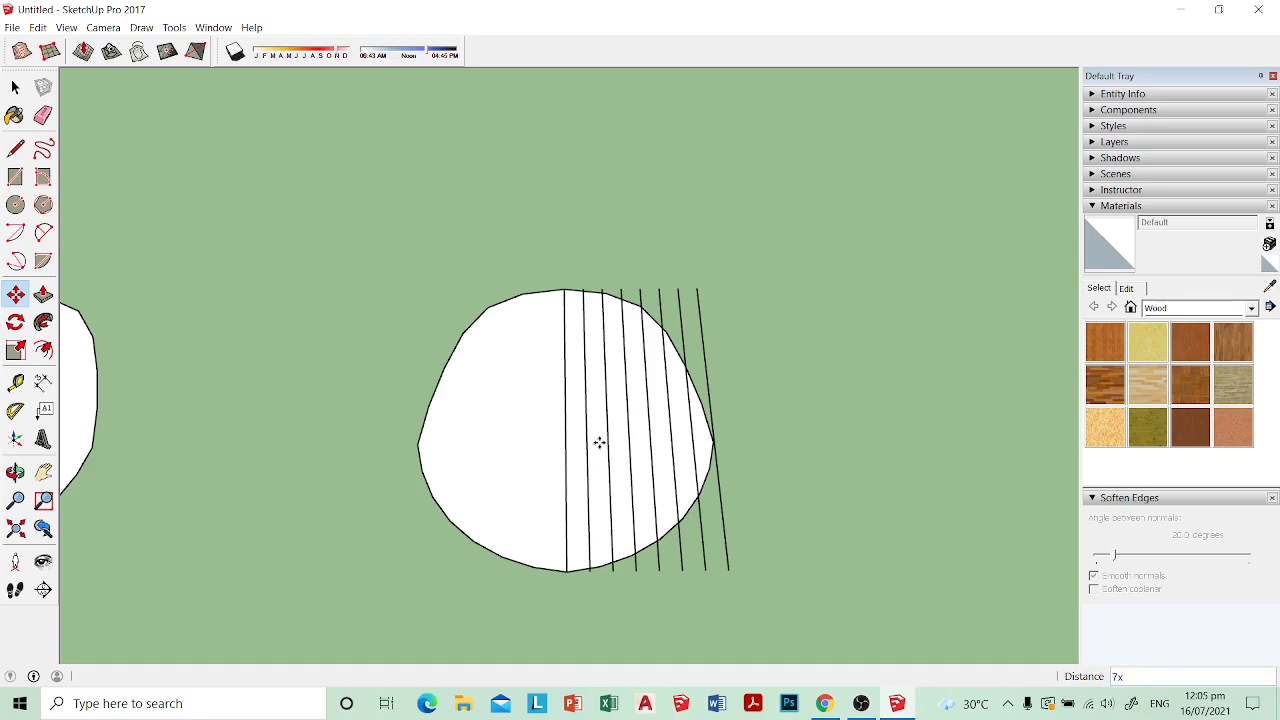
{"action": "key", "text": "space"}
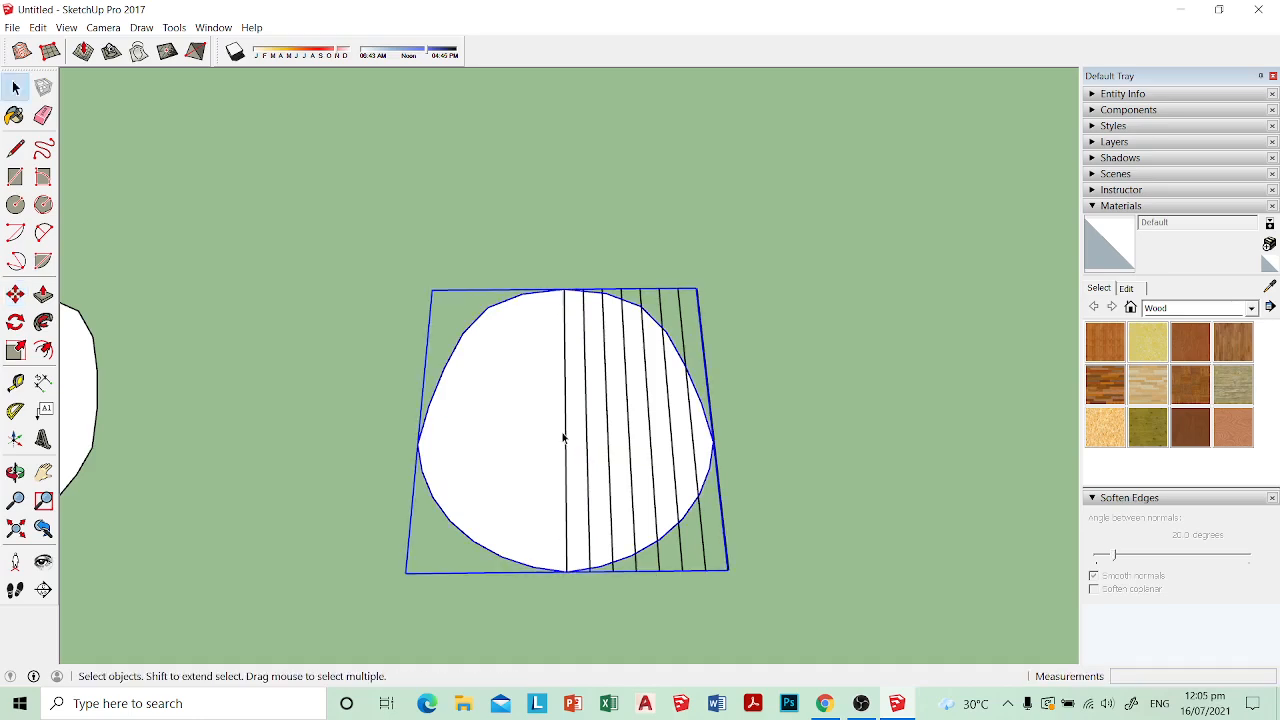
{"action": "left_click", "coordinate": [566, 459]}
{"action": "key", "text": "m"}
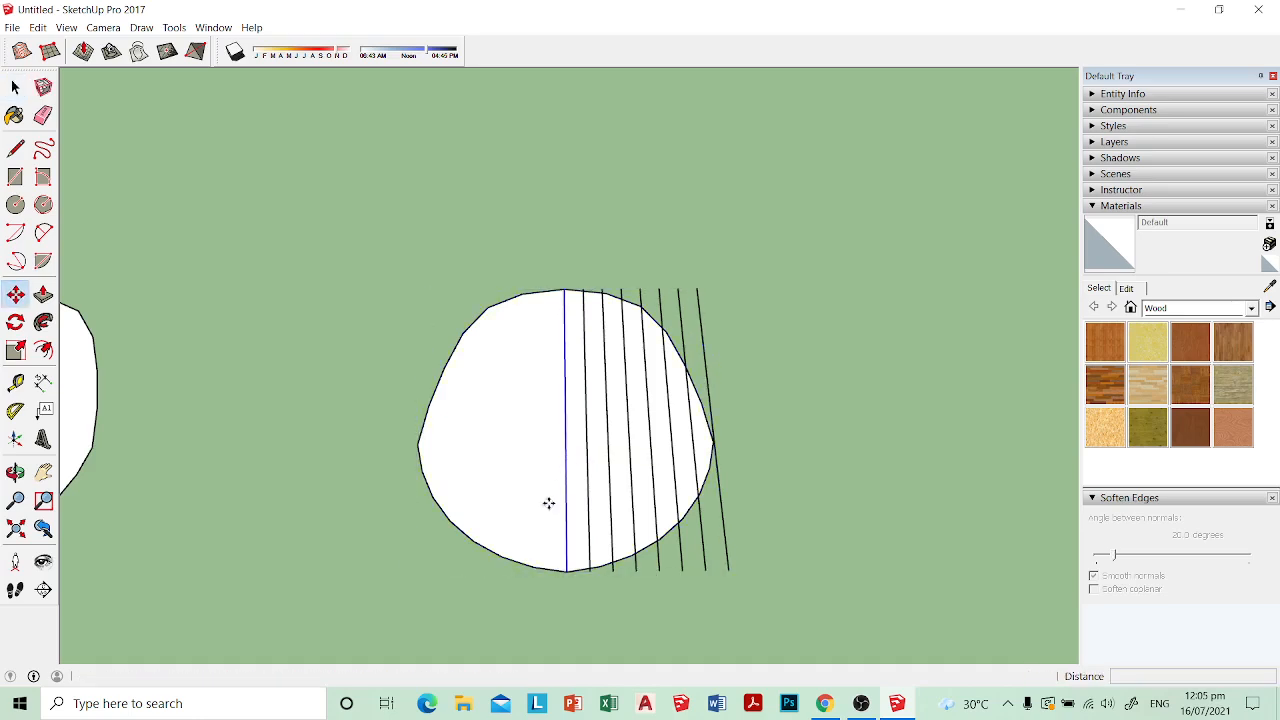
{"action": "key", "text": "ctrl"}
{"action": "left_click", "coordinate": [566, 574]}
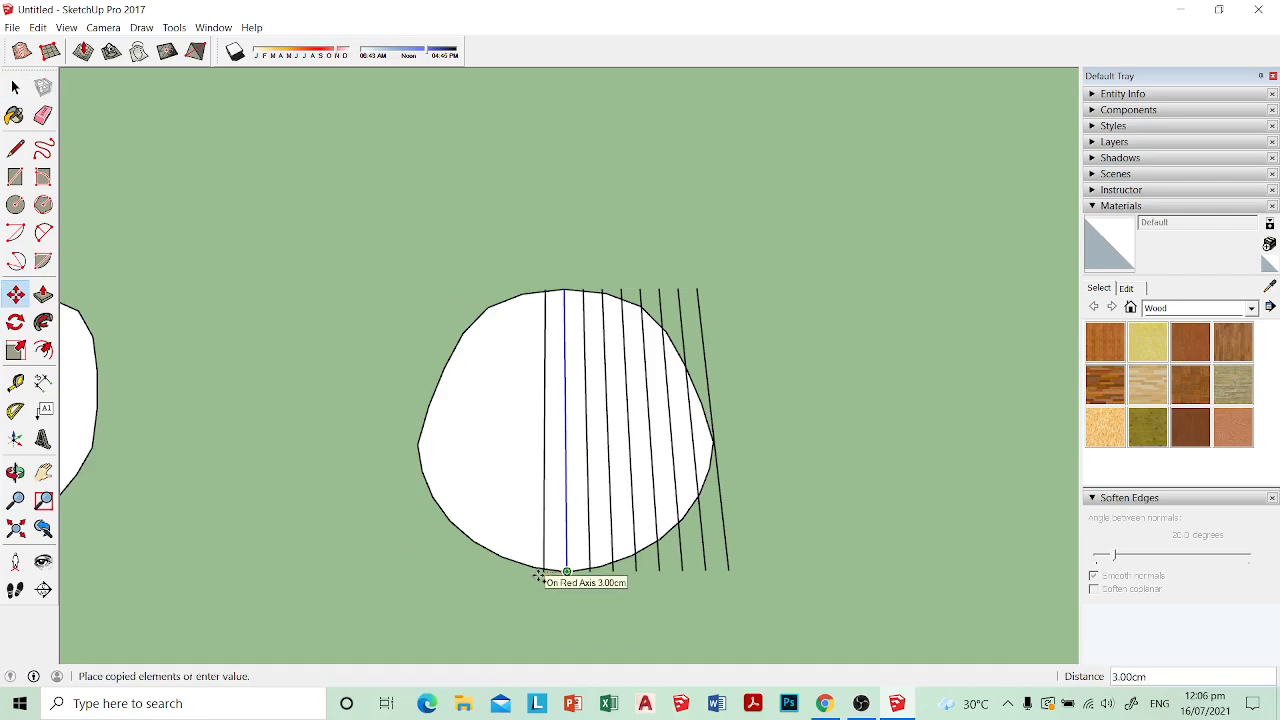
{"action": "type", "text": "7x"}
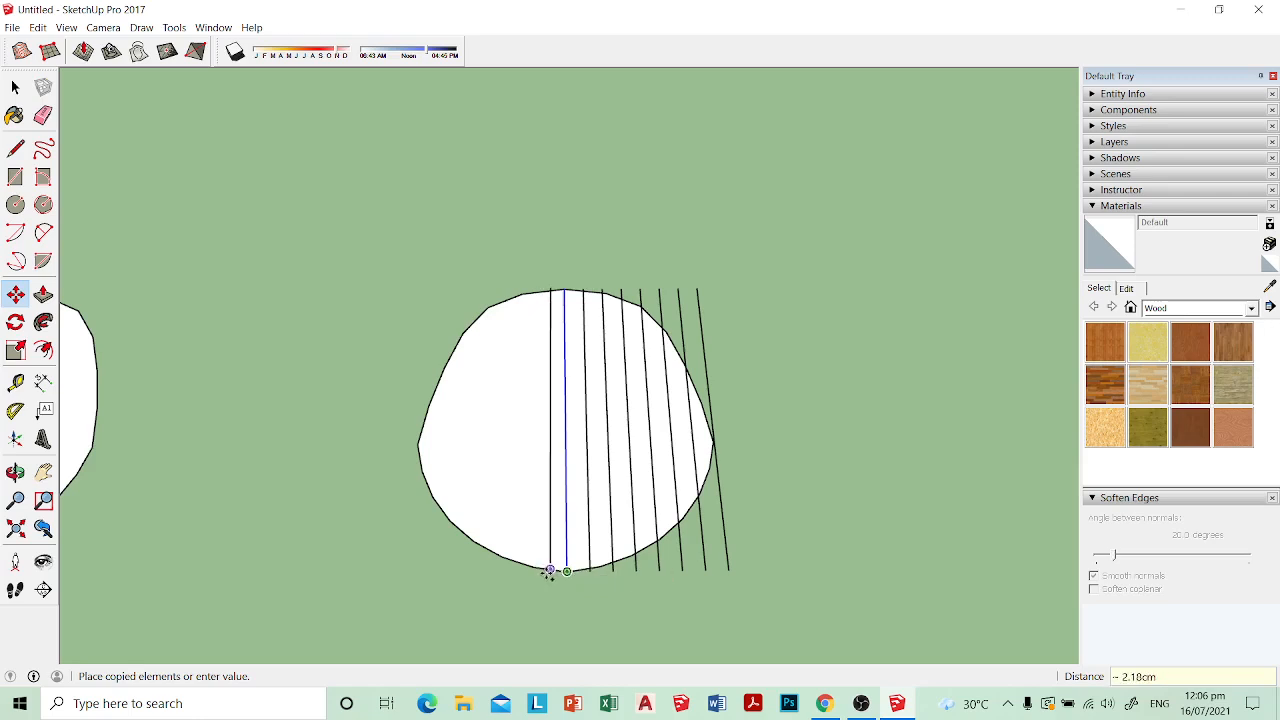
{"action": "key", "text": "Escape"}
{"action": "key", "text": "space"}
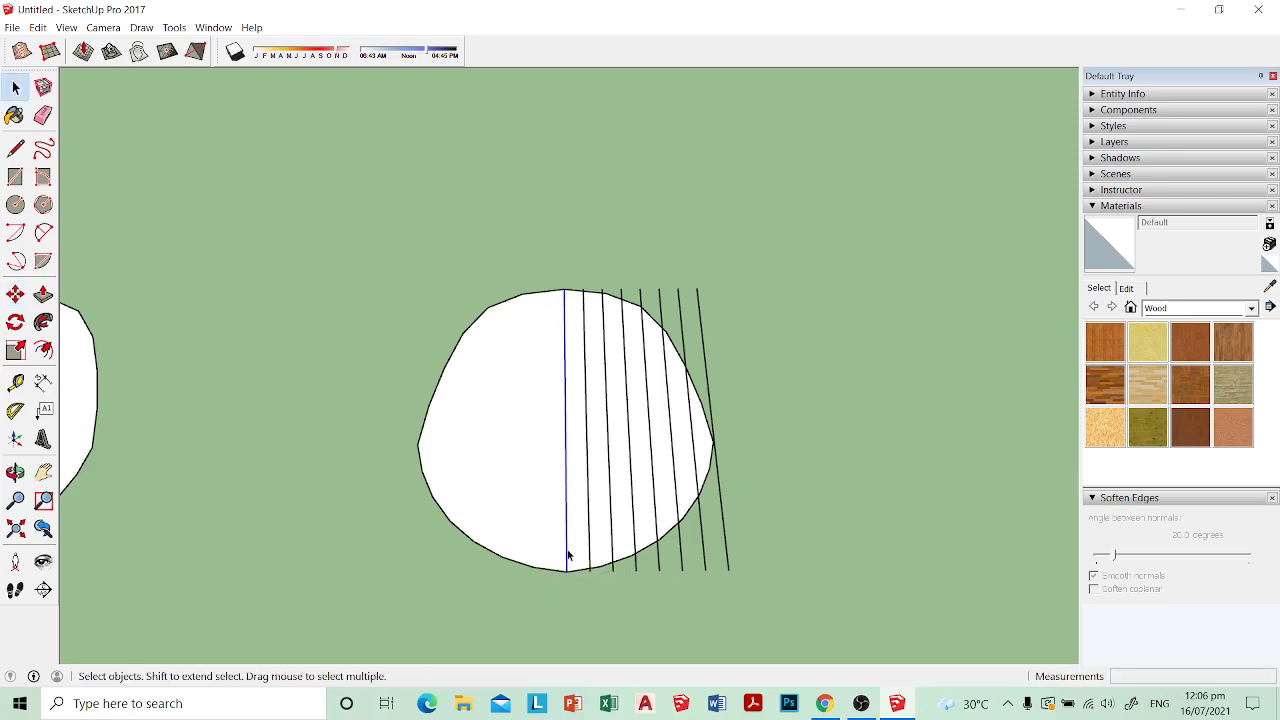
Step: Copy the centre line 3 cm along the red axis toward the empty left half and repeat it seven times
{"action": "key", "text": "m"}
{"action": "key", "text": "ctrl"}
{"action": "left_click", "coordinate": [566, 570]}
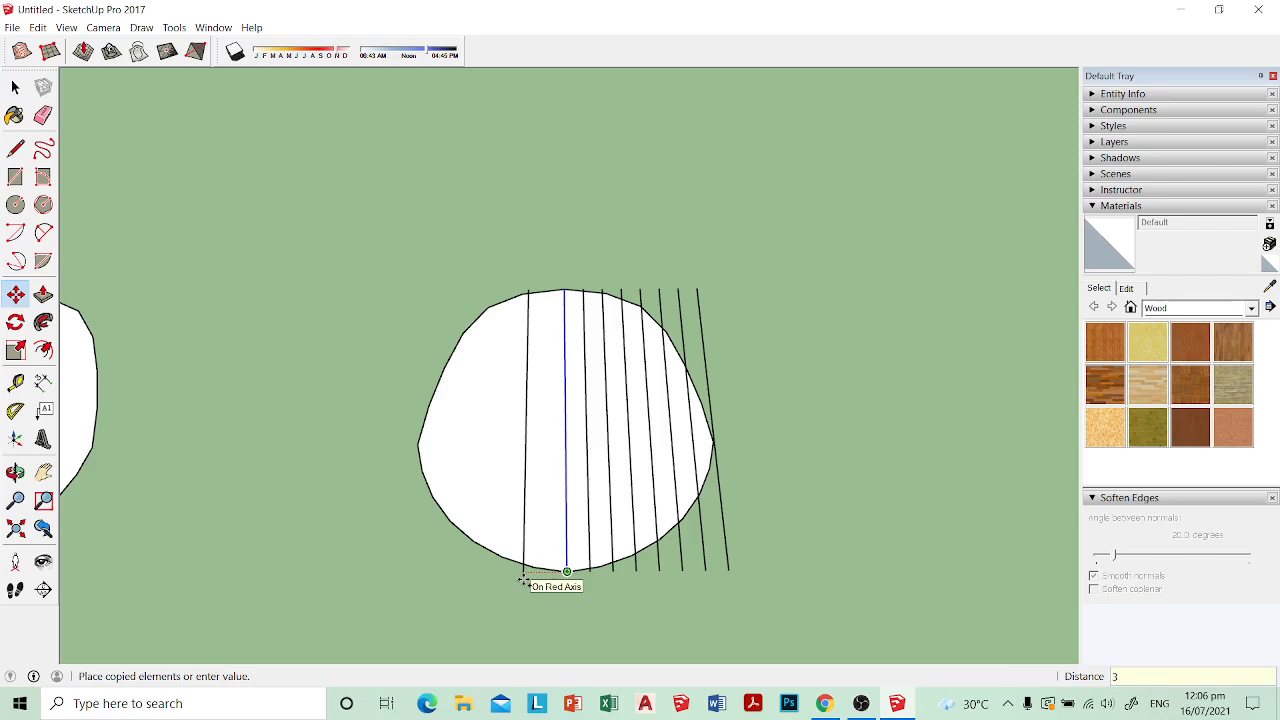
{"action": "key", "text": "Return"}
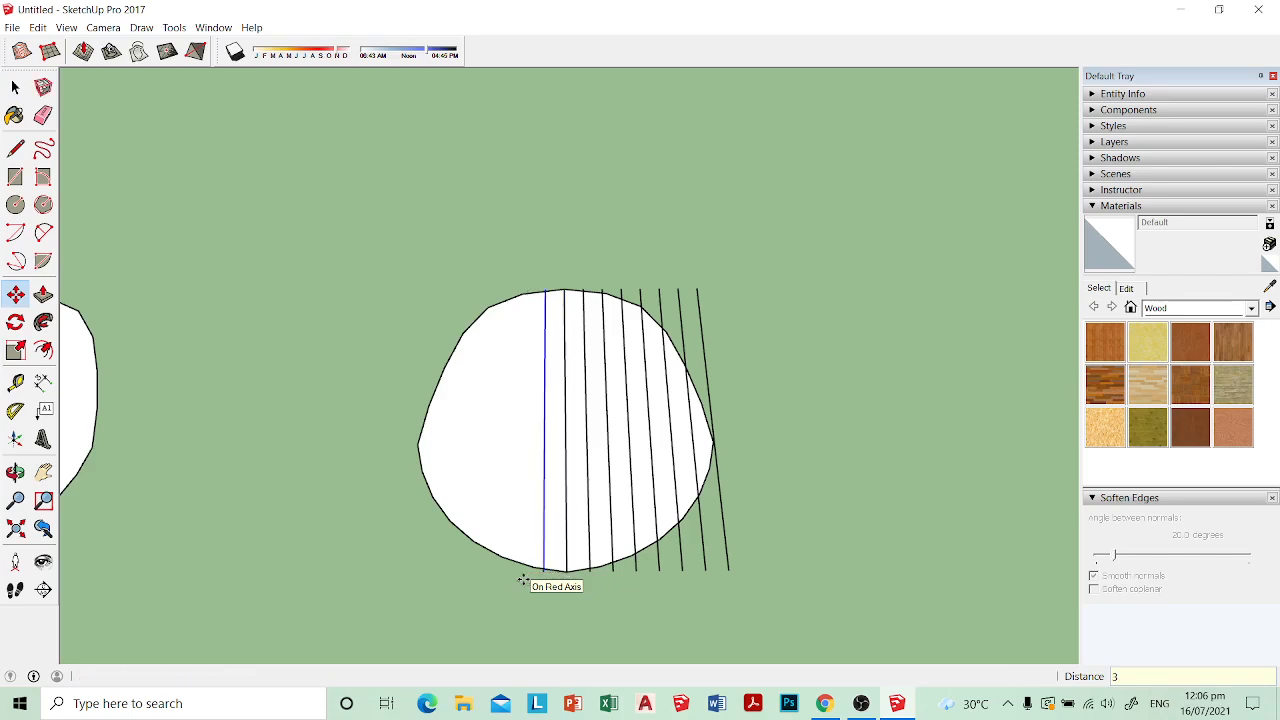
{"action": "type", "text": "7"}
{"action": "key", "text": "Return"}
{"action": "key", "text": "space"}
Step: Select all fifteen parallel lines across the copied seat plan, leaving the seat group out of the selection
{"action": "middle_click_drag", "start_coordinate": [520, 584], "coordinate": [697, 532]}
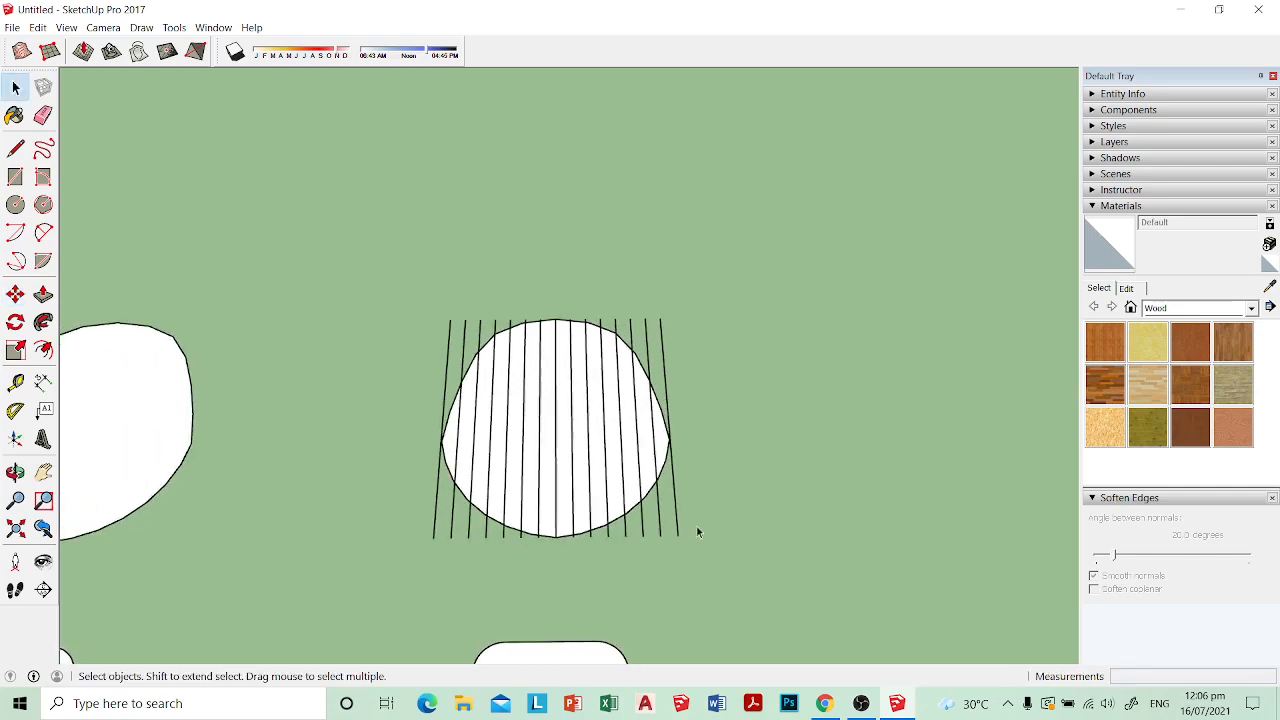
{"action": "left_click_drag", "start_coordinate": [651, 524], "coordinate": [651, 524]}
{"action": "middle_click_drag", "start_coordinate": [663, 343], "coordinate": [612, 378]}
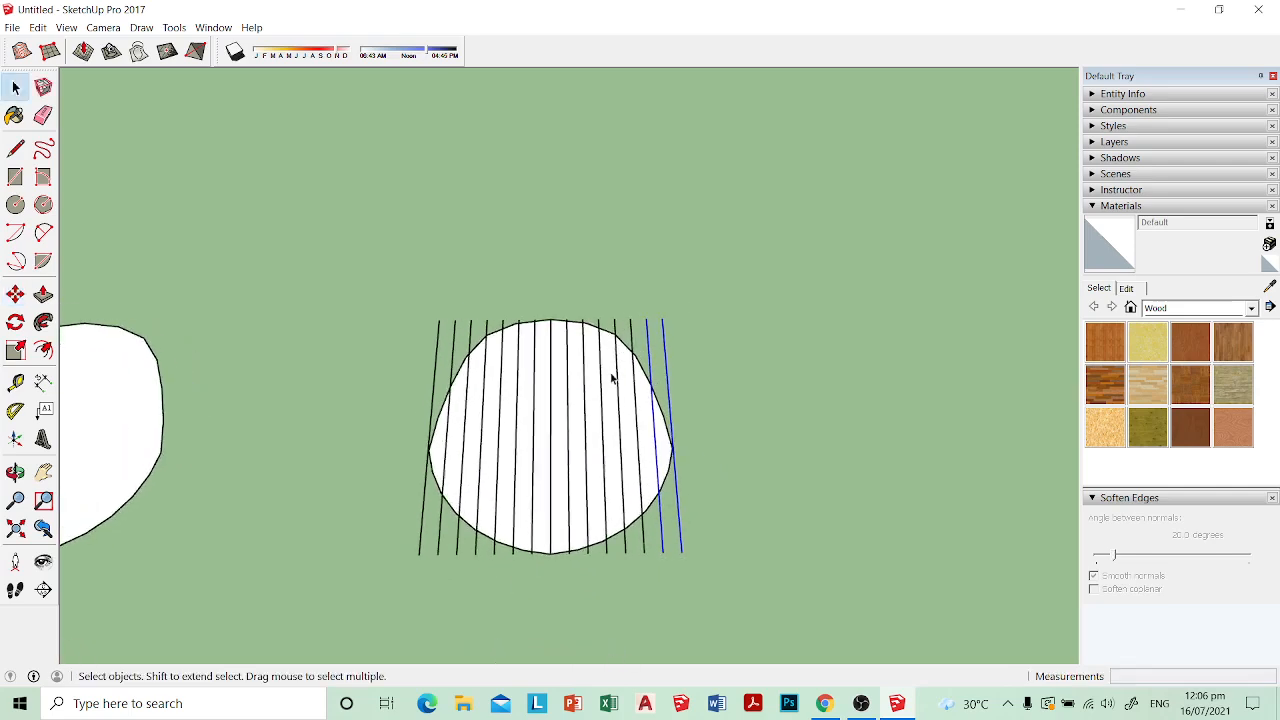
{"action": "left_click", "coordinate": [632, 430]}
{"action": "scroll", "coordinate": [651, 343], "scroll_direction": "up", "scroll_amount": 1}
{"action": "left_click", "coordinate": [647, 338]}
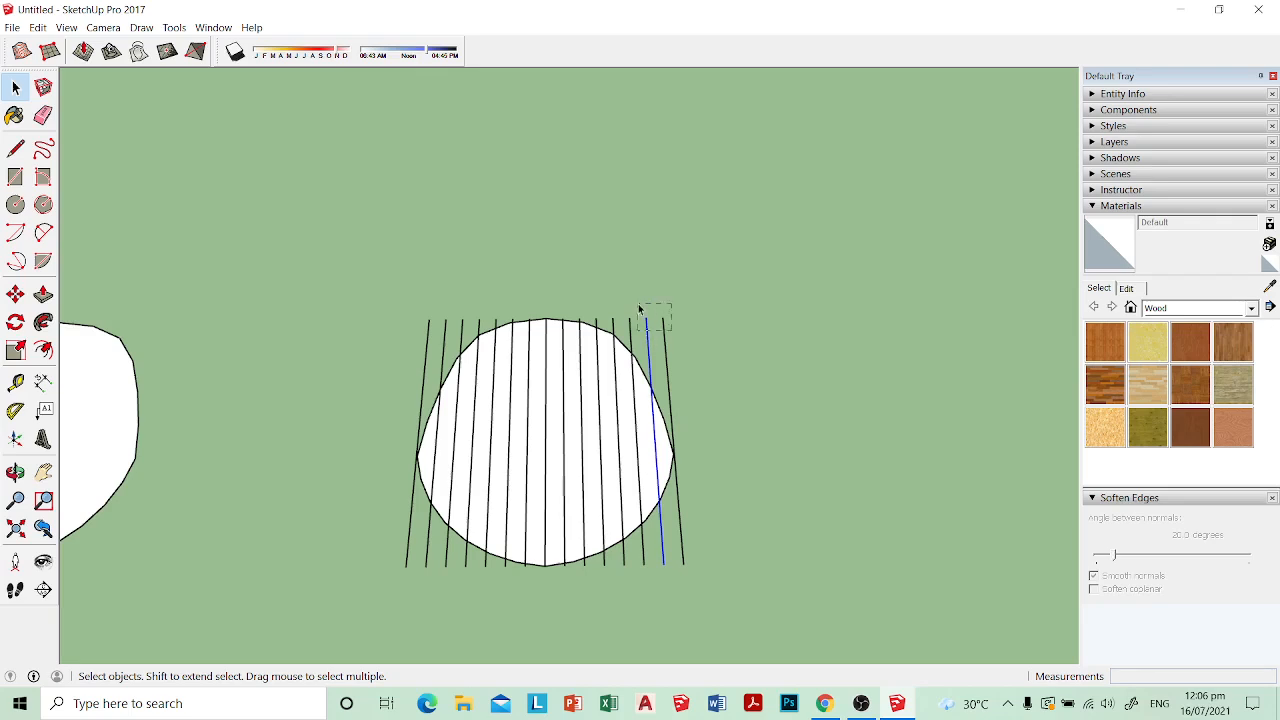
{"action": "left_click_drag", "start_coordinate": [640, 309], "coordinate": [611, 320]}
{"action": "scroll", "coordinate": [611, 320], "scroll_direction": "up", "scroll_amount": 1}
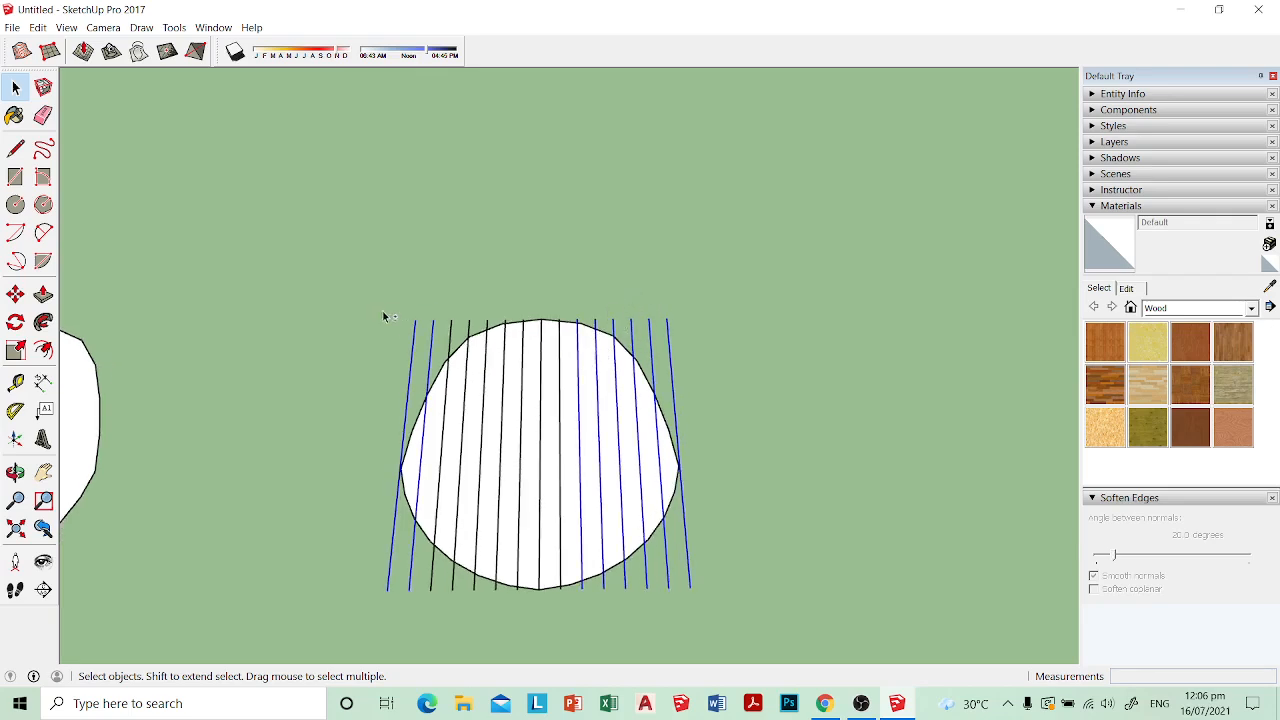
{"action": "left_click", "coordinate": [540, 558], "text": "shift"}
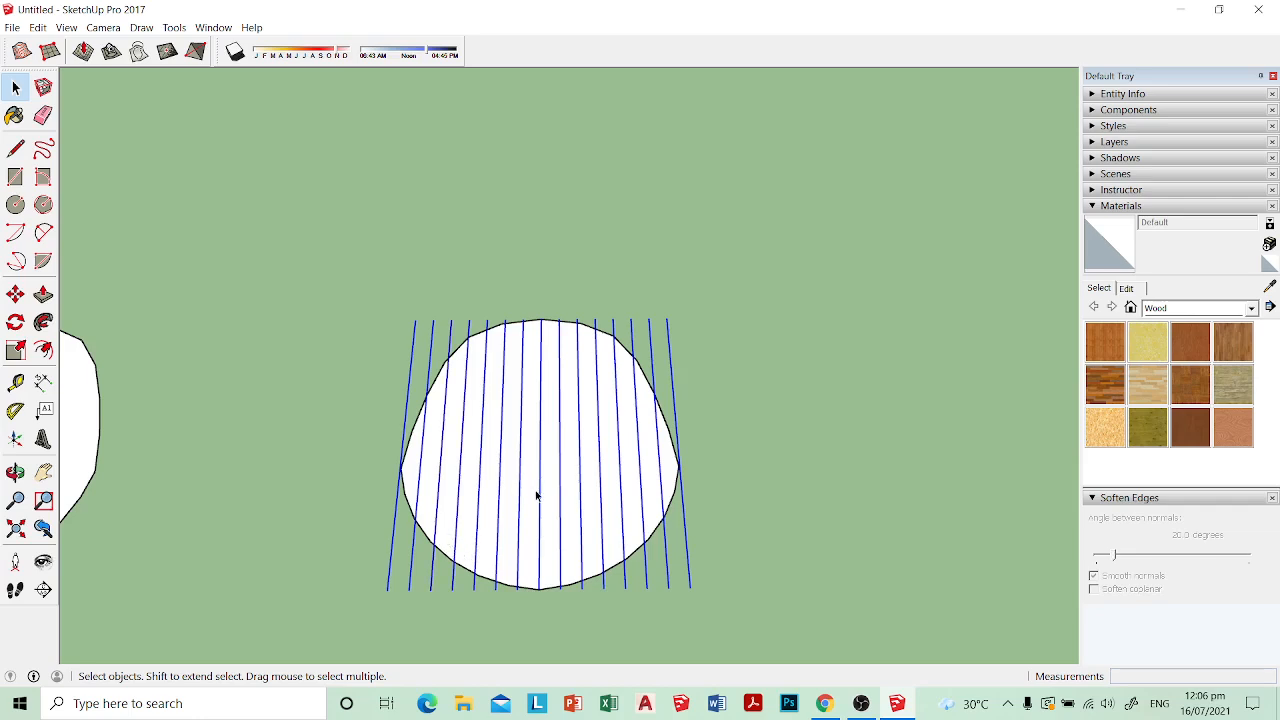
{"action": "key", "text": "m"}
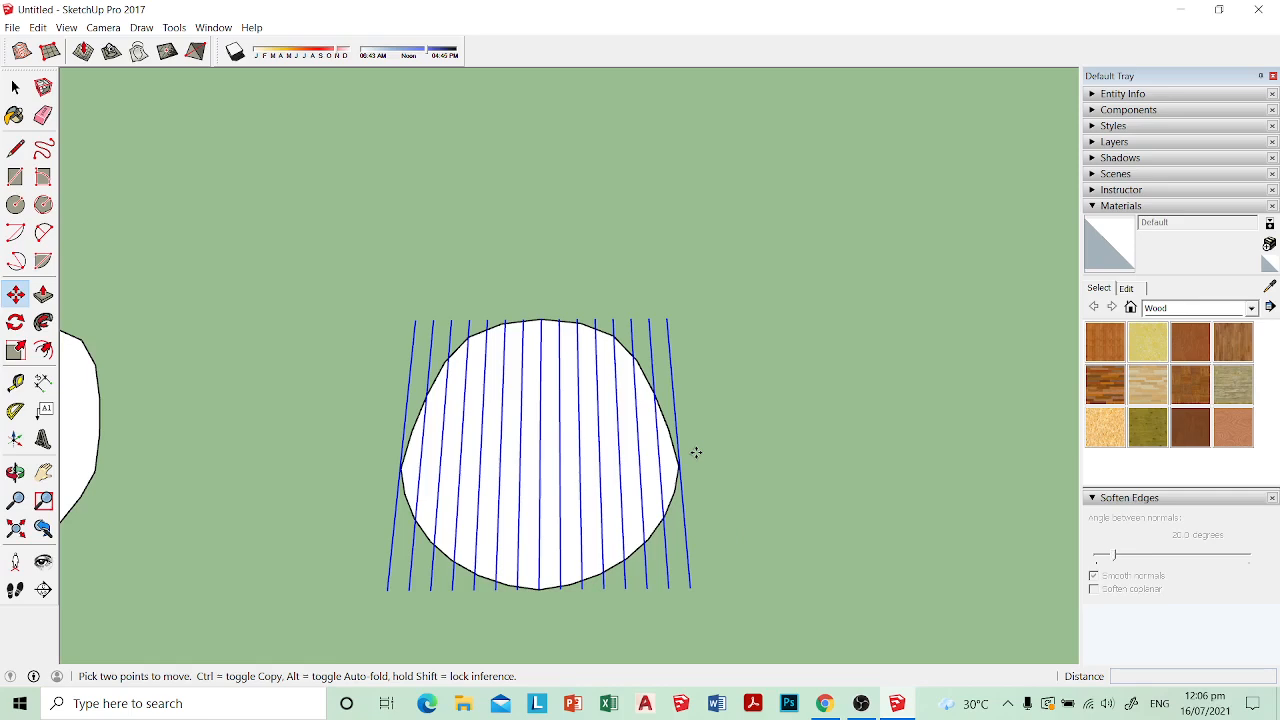
{"action": "left_click", "coordinate": [540, 441]}
{"action": "key", "text": "ctrl"}
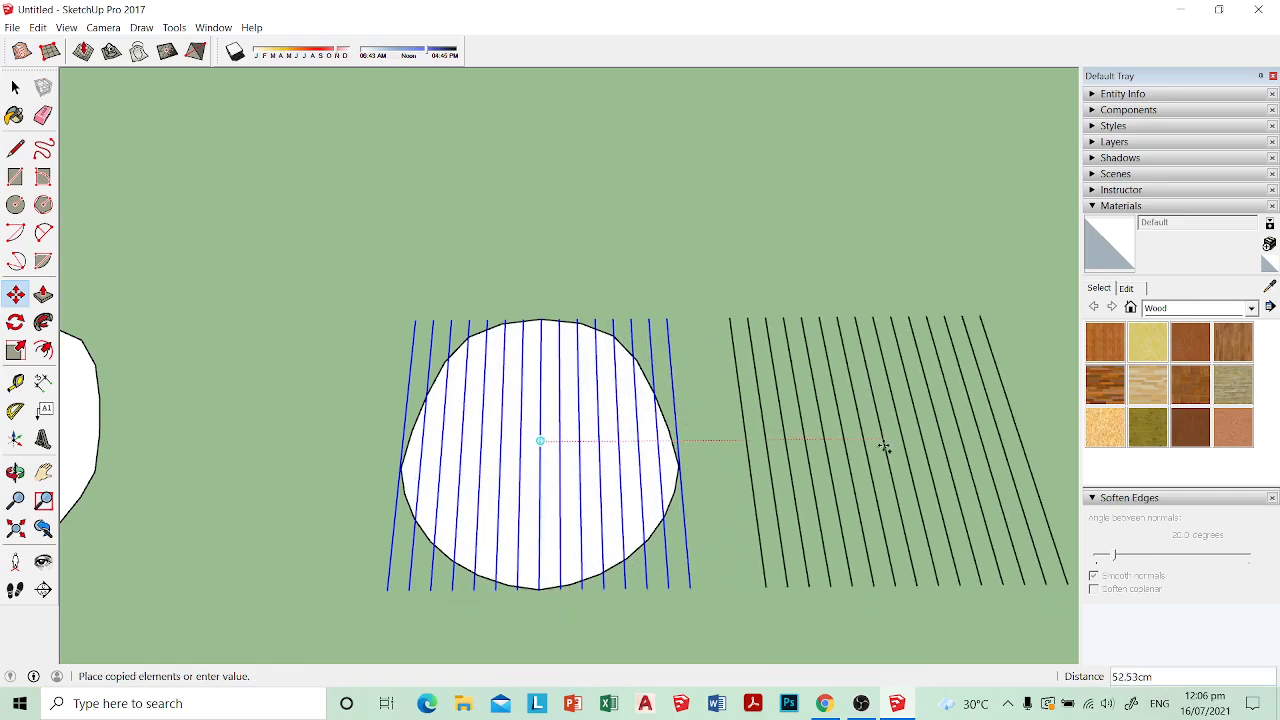
{"action": "key", "text": "Escape"}
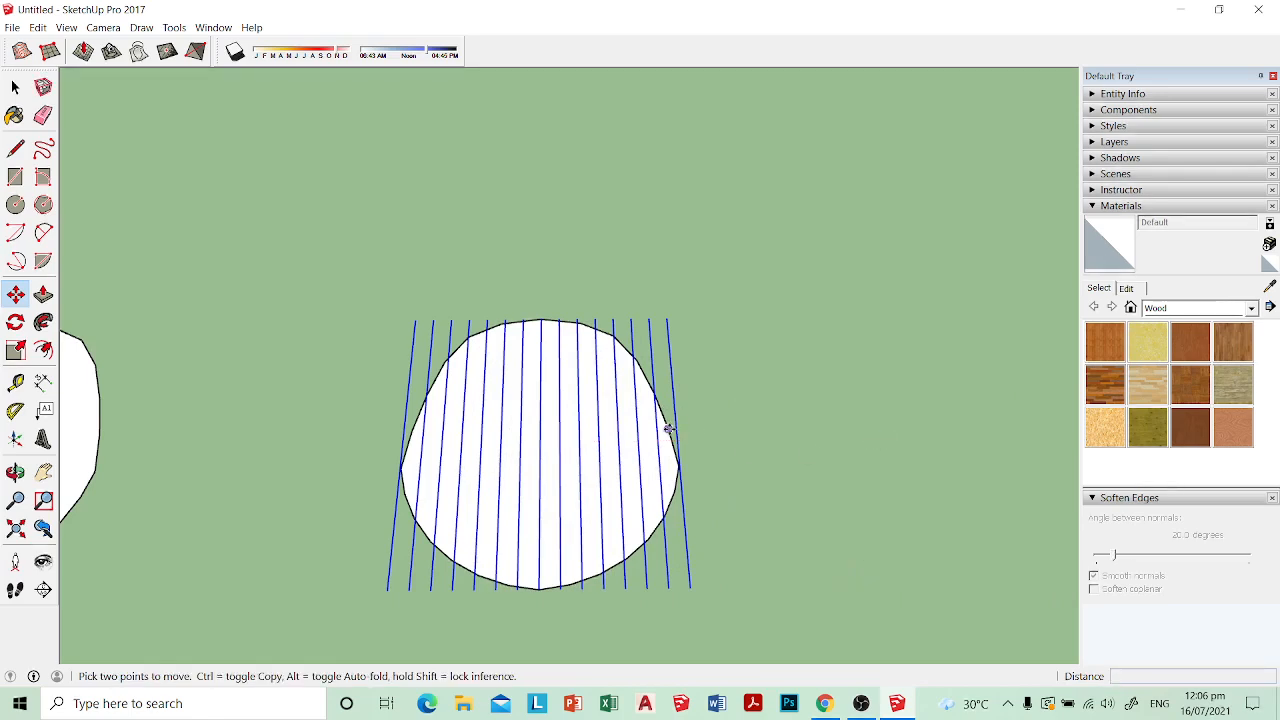
Step: Rotate a perpendicular copy of the selected parallel lines about the seat plan's centre to form a square grid
{"action": "left_click", "coordinate": [16, 322]}
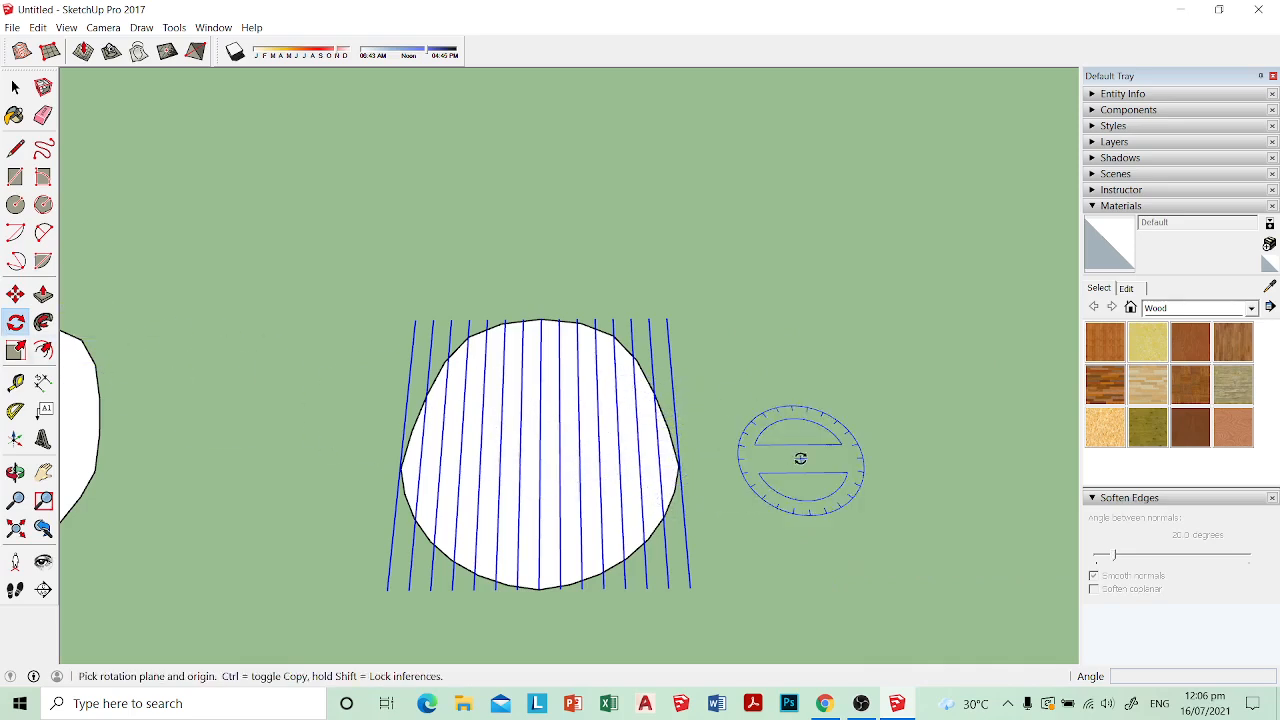
{"action": "left_click", "coordinate": [541, 440]}
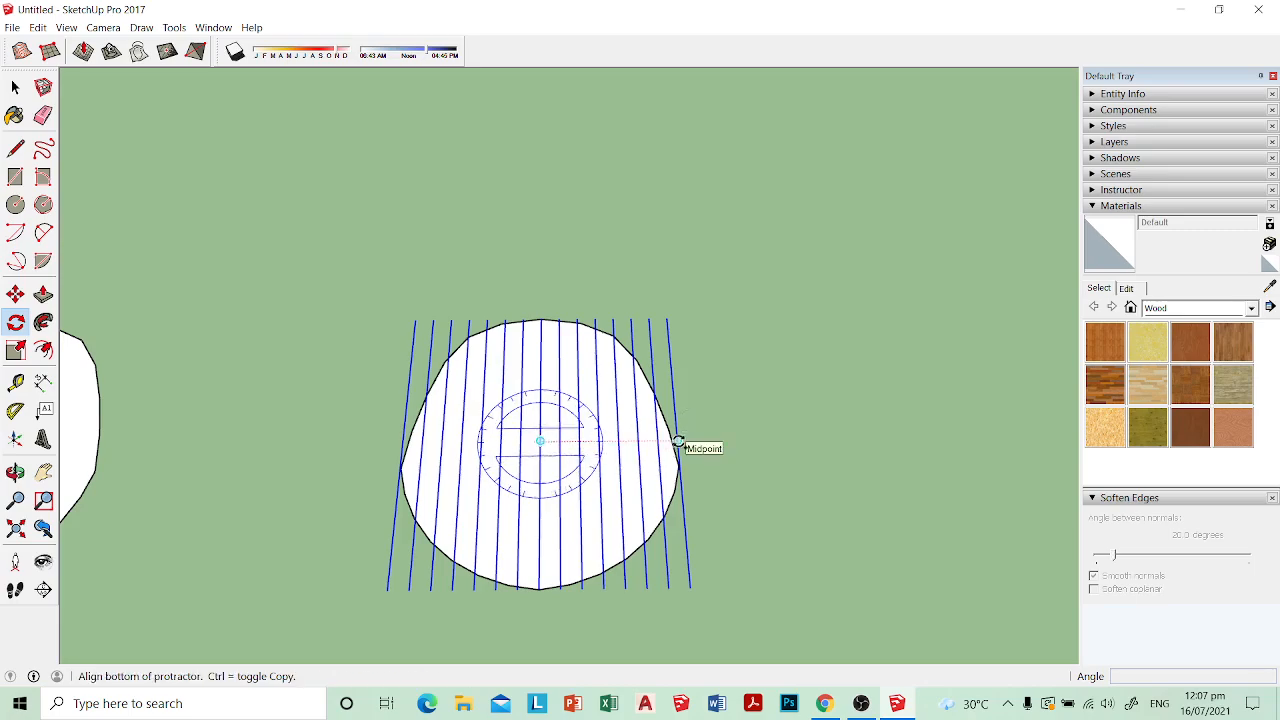
{"action": "left_click", "coordinate": [678, 441]}
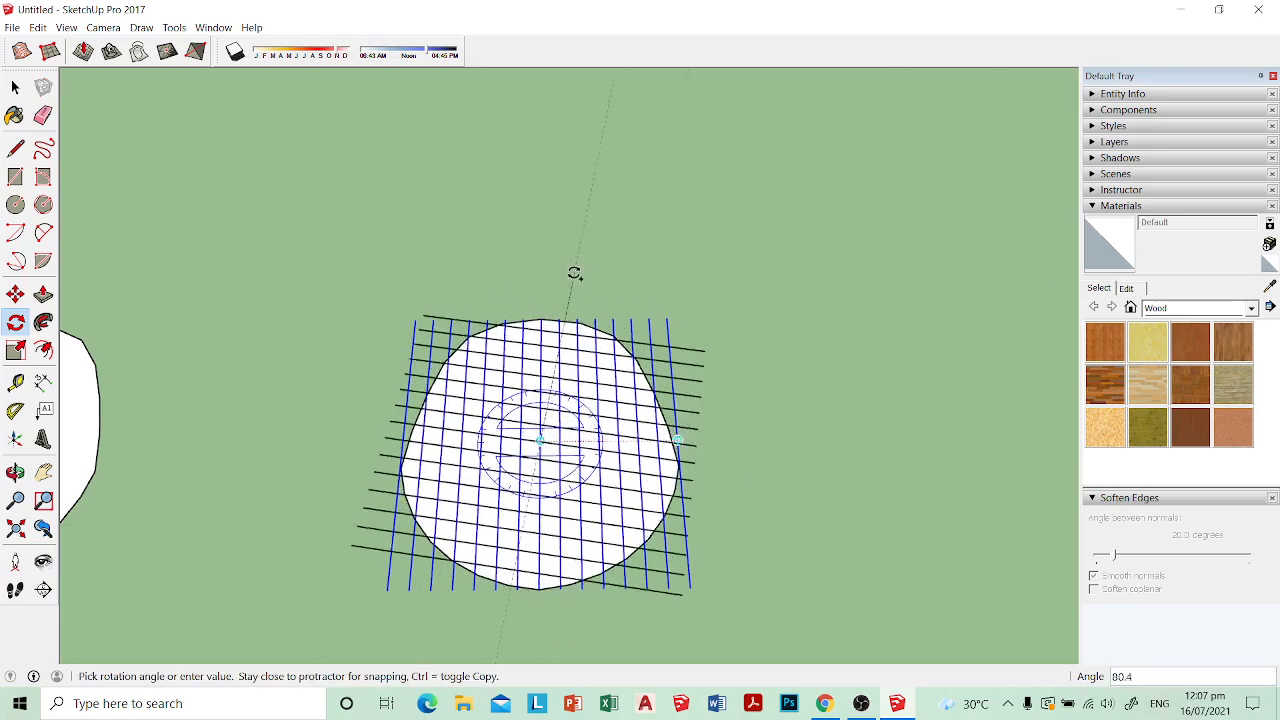
{"action": "left_click", "coordinate": [545, 267]}
{"action": "key", "text": "space"}
{"action": "scroll", "coordinate": [720, 421], "scroll_direction": "down", "scroll_amount": 2}
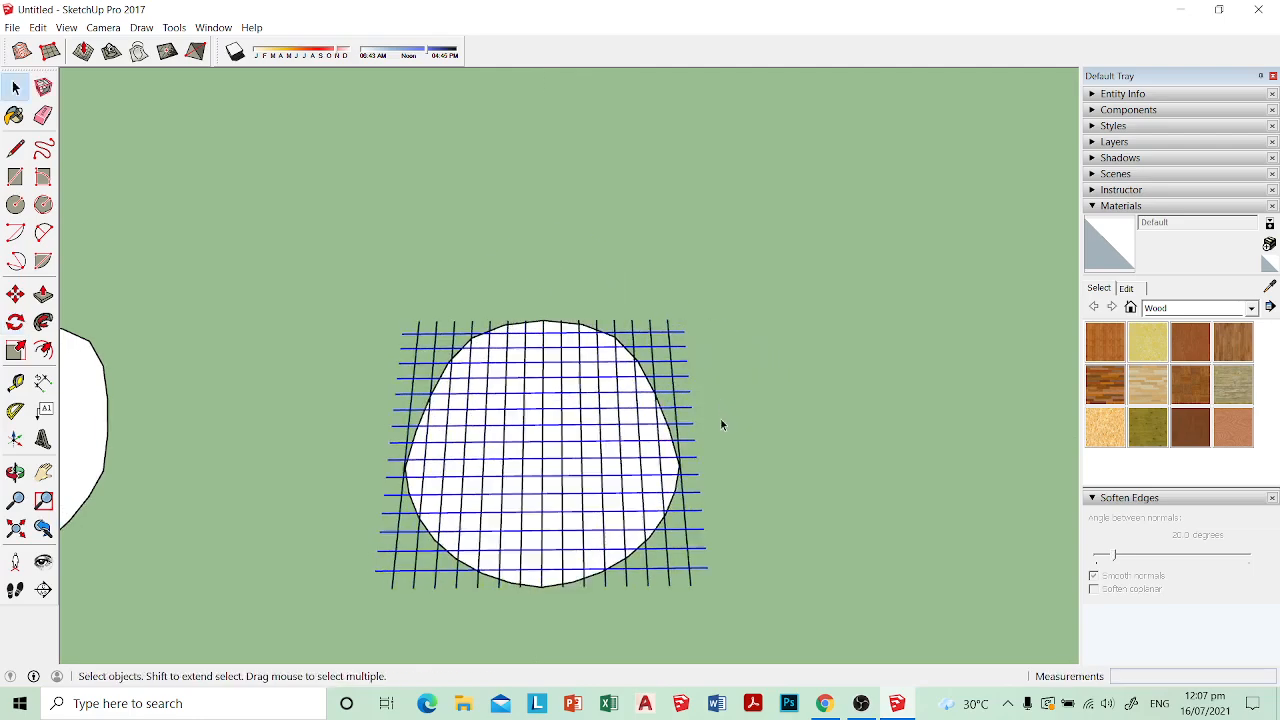
Step: Explode the seat plan group beneath the grid so that its face and outline are loose geometry
{"action": "left_click", "coordinate": [728, 454]}
{"action": "middle_click_drag", "start_coordinate": [688, 527], "coordinate": [429, 366]}
{"action": "scroll", "coordinate": [483, 402], "scroll_direction": "up", "scroll_amount": 3}
{"action": "scroll", "coordinate": [512, 405], "scroll_direction": "down", "scroll_amount": 3}
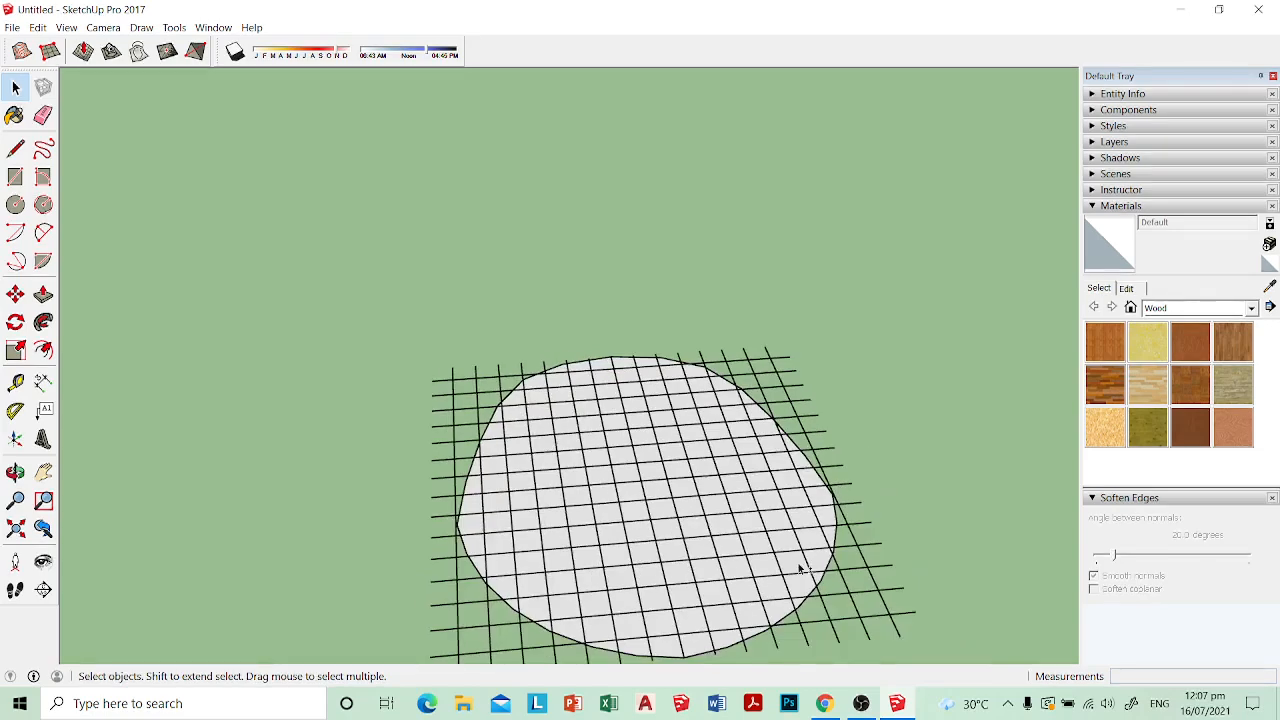
{"action": "middle_click_drag", "start_coordinate": [800, 566], "coordinate": [709, 457], "text": "shift"}
{"action": "scroll", "coordinate": [709, 457], "scroll_direction": "up", "scroll_amount": 2}
{"action": "left_click", "coordinate": [663, 494]}
{"action": "right_click", "coordinate": [663, 494]}
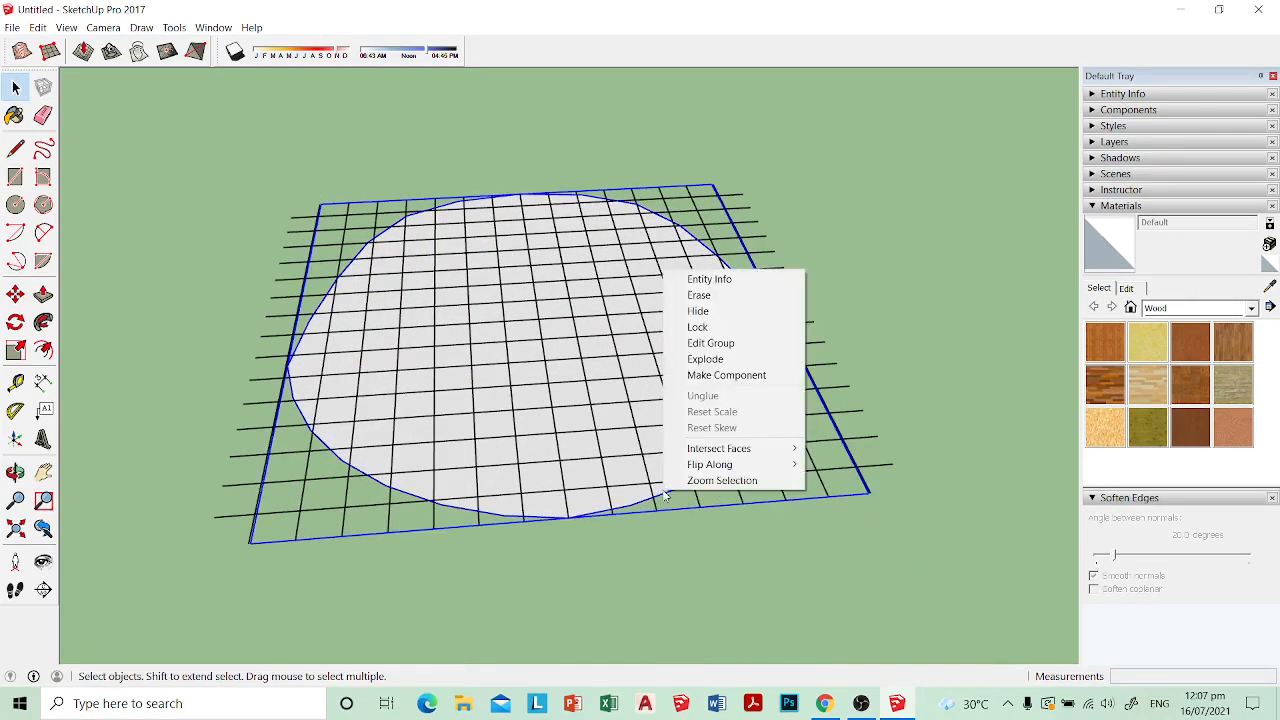
{"action": "left_click", "coordinate": [706, 359]}
{"action": "scroll", "coordinate": [722, 433], "scroll_direction": "down", "scroll_amount": 2}
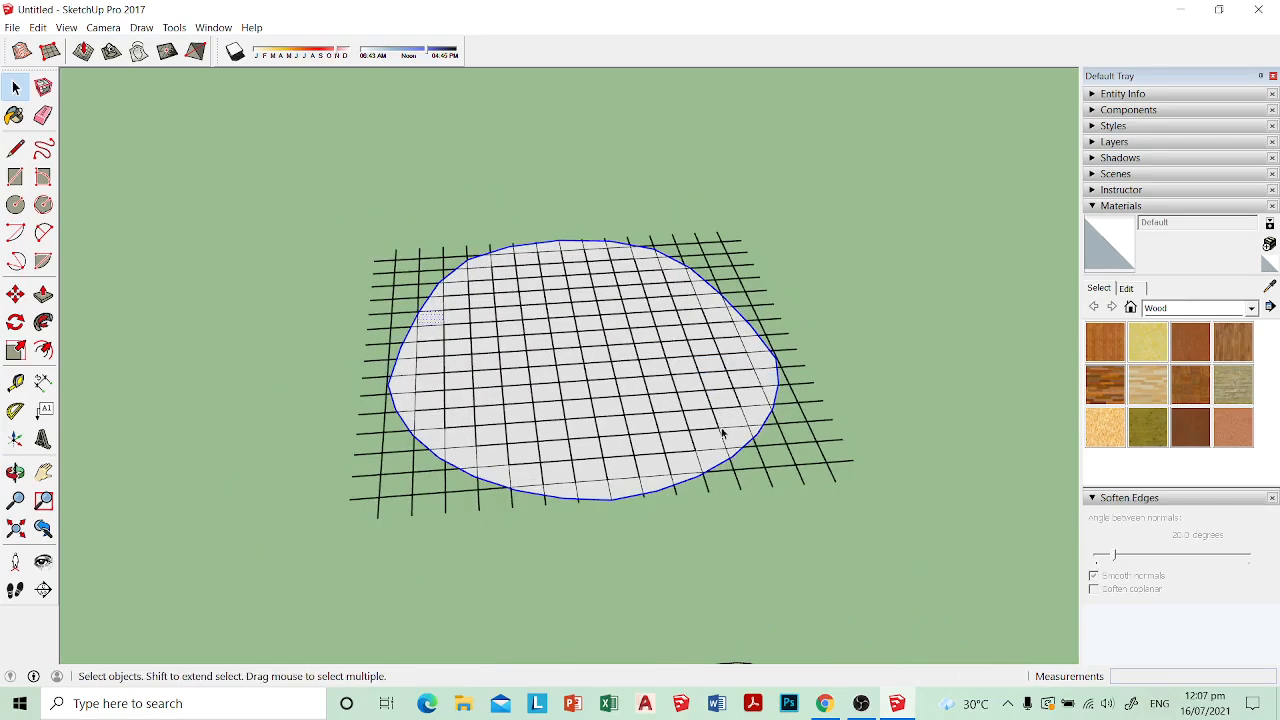
Step: Select the seat face with all connected grid lines and run Intersect Faces on them
{"action": "triple_click", "coordinate": [700, 412]}
{"action": "right_click", "coordinate": [666, 386]}
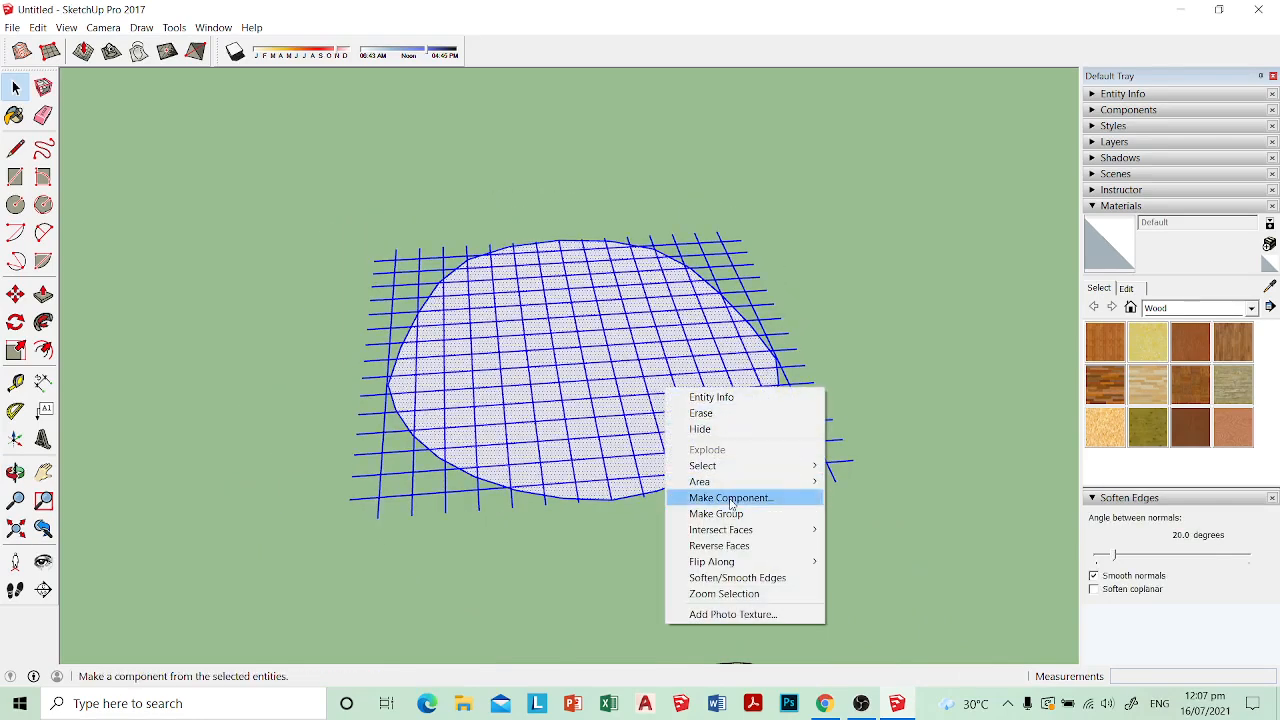
{"action": "mouse_move", "coordinate": [751, 533]}
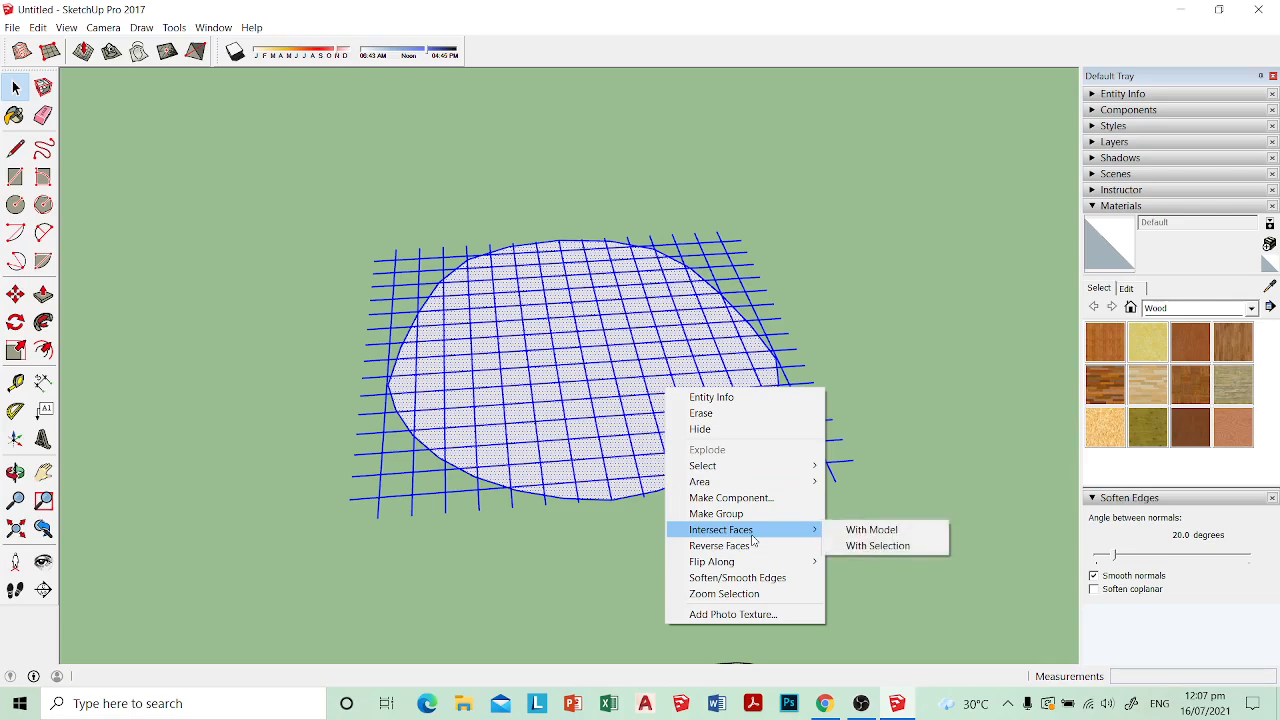
{"action": "left_click", "coordinate": [866, 538]}
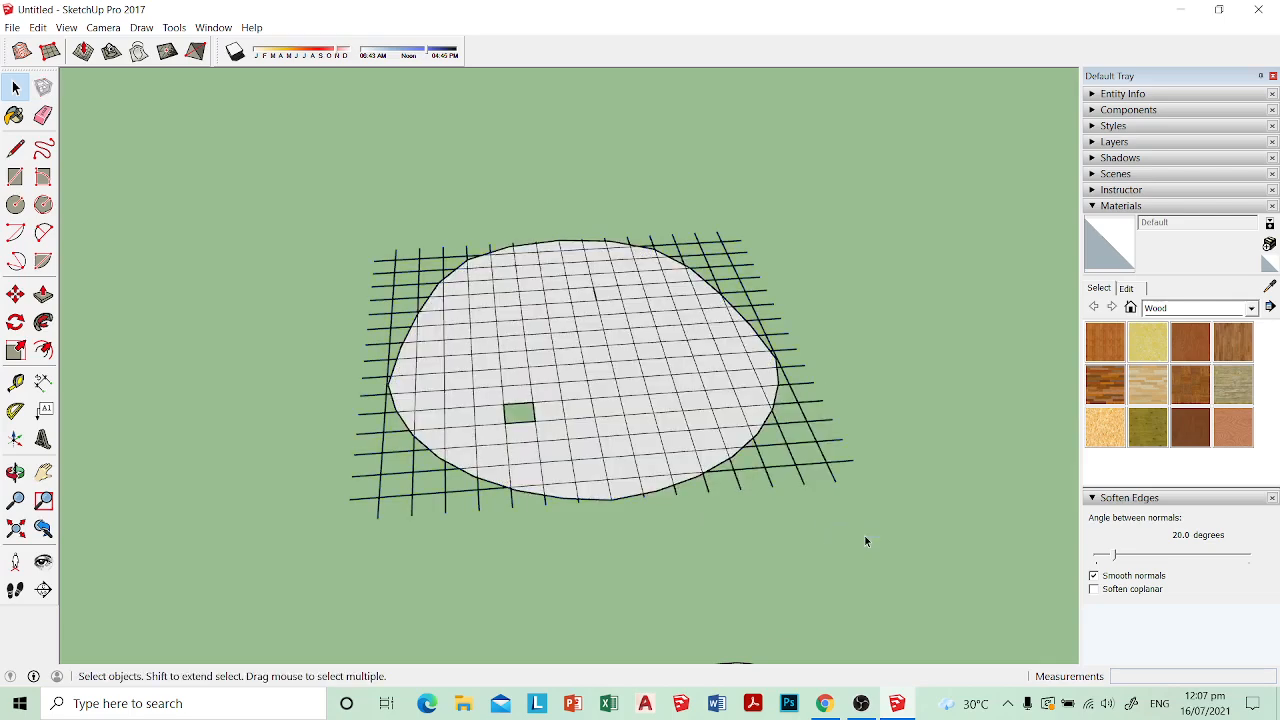
Step: Try to fill the empty grid cell in the seat face with a 3 cm by 3 cm rectangle
{"action": "scroll", "coordinate": [517, 526], "scroll_direction": "up", "scroll_amount": 5}
{"action": "key", "text": "r"}
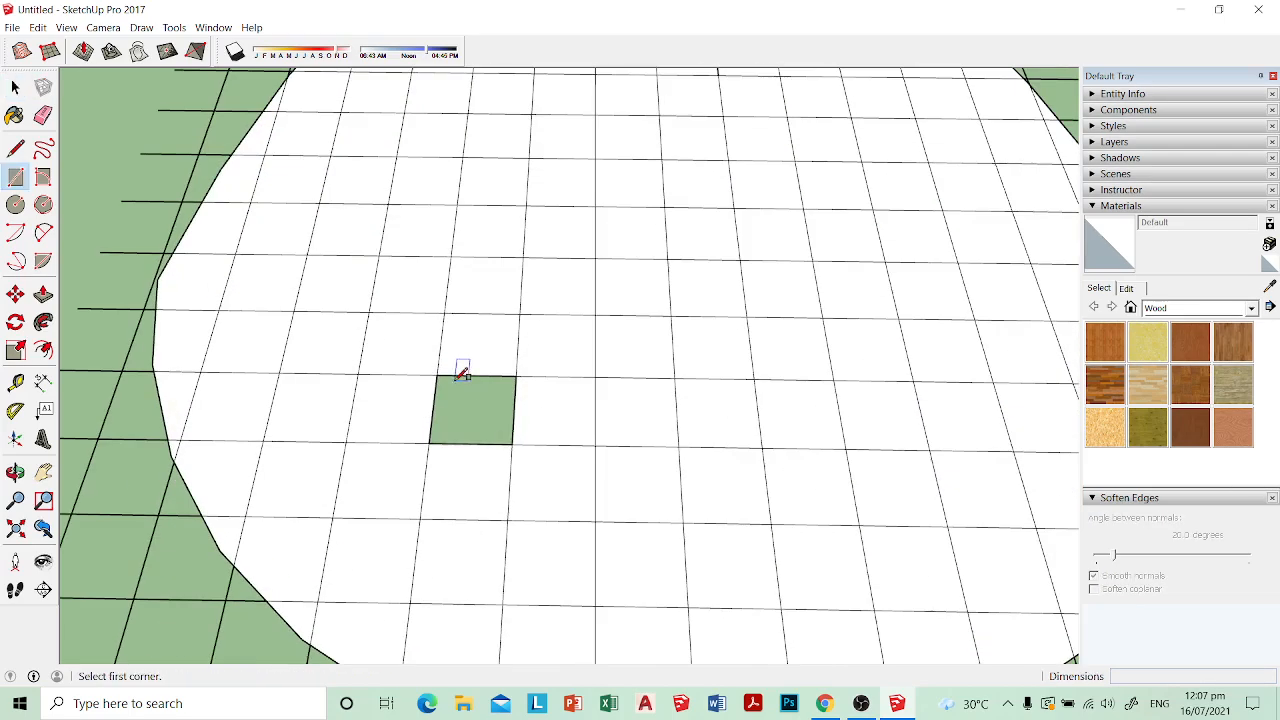
{"action": "left_click", "coordinate": [436, 377]}
{"action": "scroll", "coordinate": [443, 366], "scroll_direction": "up", "scroll_amount": 1}
{"action": "left_click", "coordinate": [522, 446]}
{"action": "left_click", "coordinate": [522, 446]}
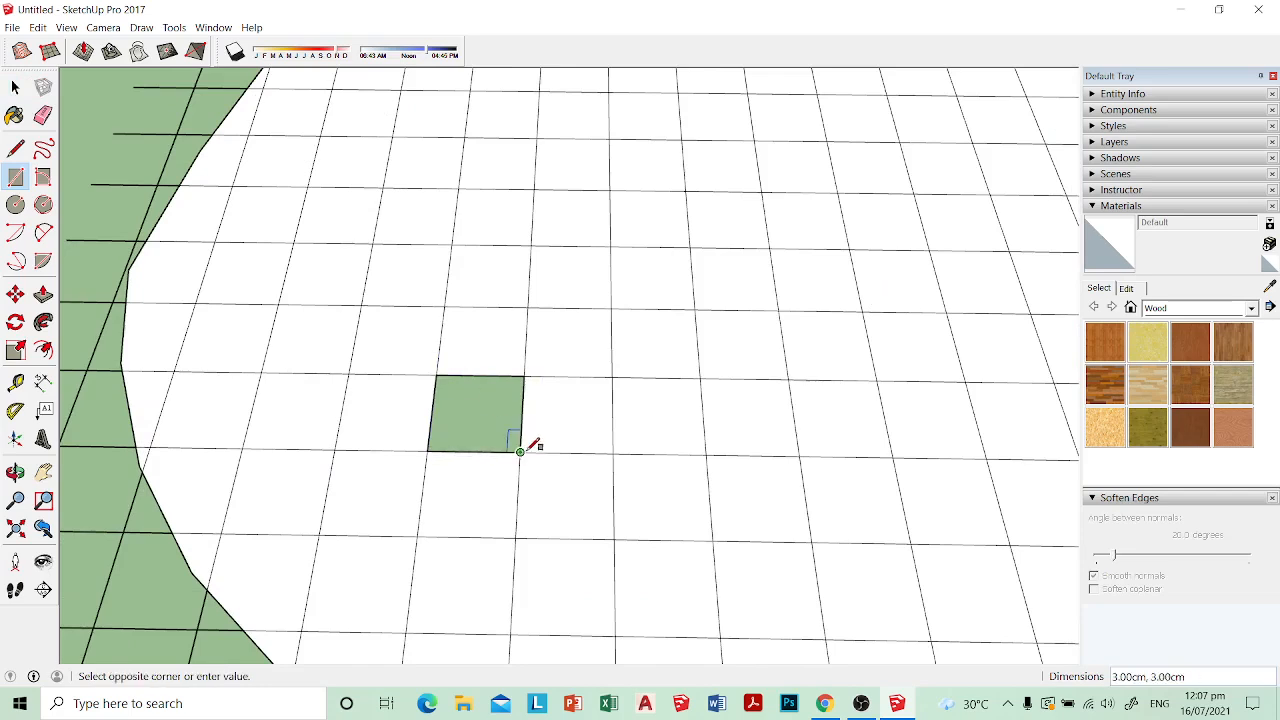
{"action": "left_click", "coordinate": [436, 377]}
Step: Fill the empty cell by drawing a diagonal line between its opposite corners, and erase the diagonal
{"action": "key", "text": "l"}
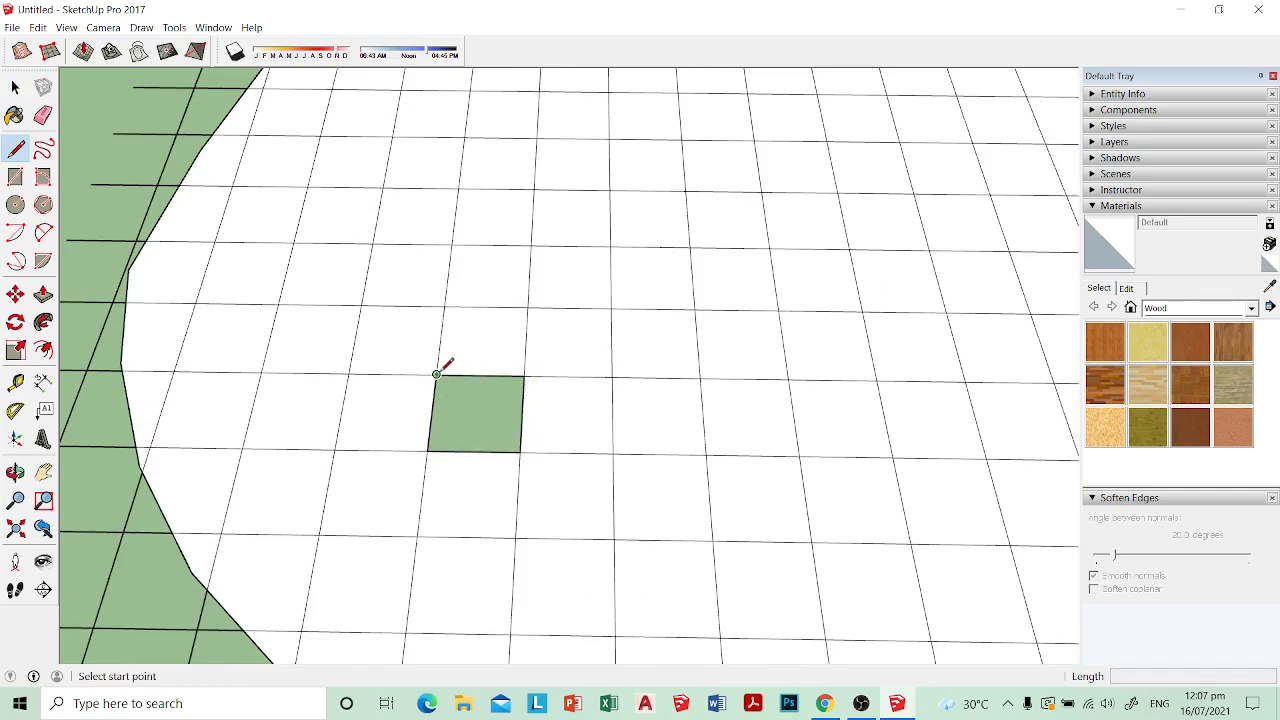
{"action": "left_click", "coordinate": [436, 377]}
{"action": "left_click", "coordinate": [520, 451]}
{"action": "key", "text": "e"}
{"action": "left_click", "coordinate": [495, 424]}
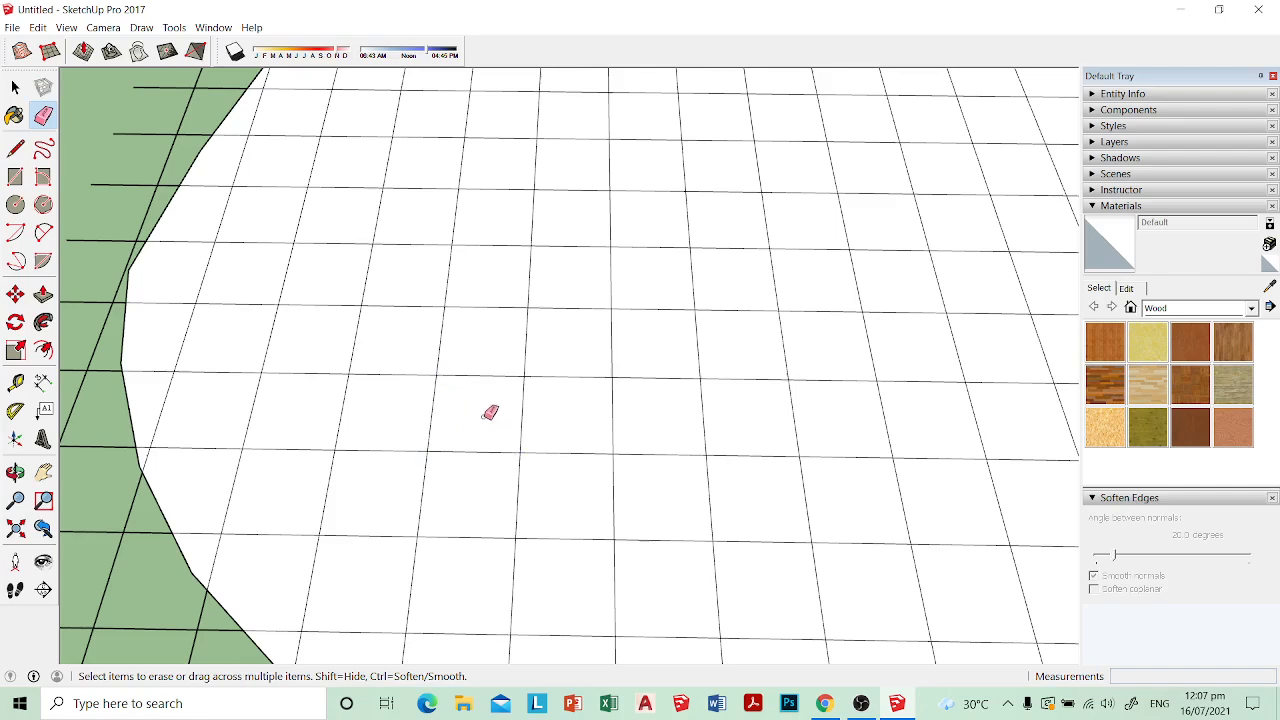
{"action": "scroll", "coordinate": [500, 405], "scroll_direction": "down", "scroll_amount": 5}
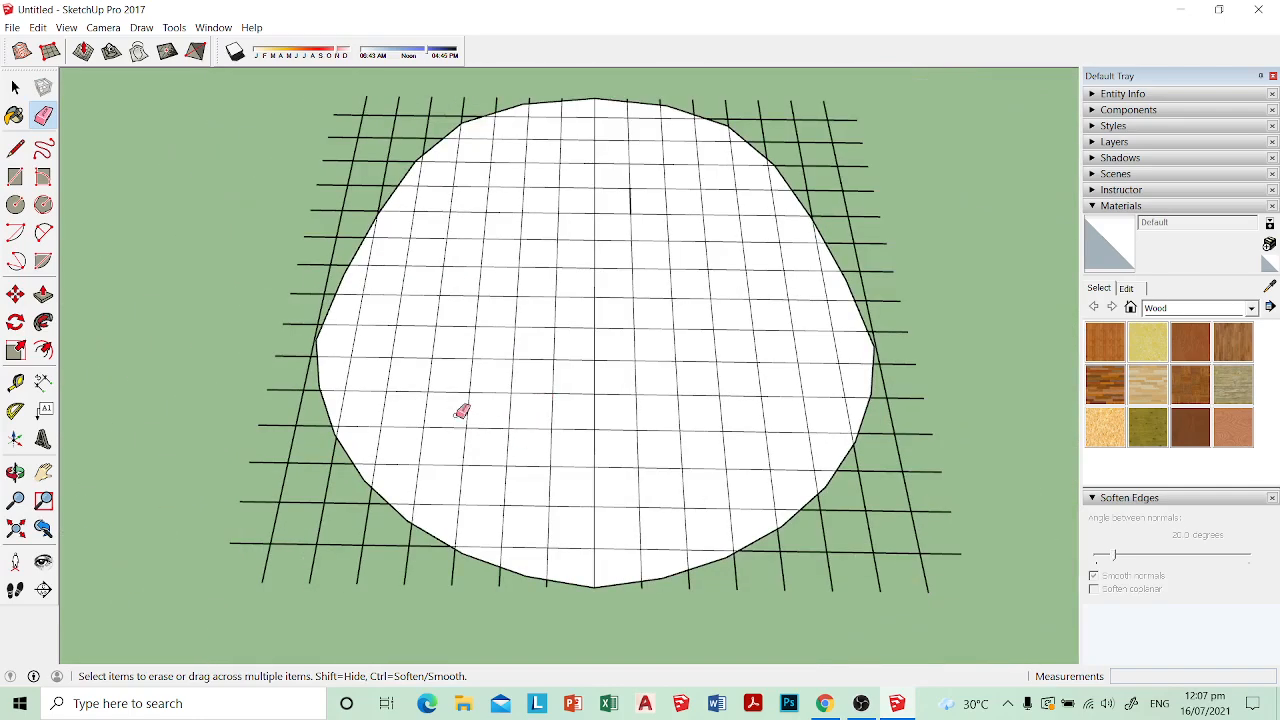
Step: Restore the missing cell's face with a new corner-to-corner diagonal and erase only that diagonal
{"action": "left_click", "coordinate": [465, 412]}
{"action": "scroll", "coordinate": [505, 405], "scroll_direction": "up", "scroll_amount": 5}
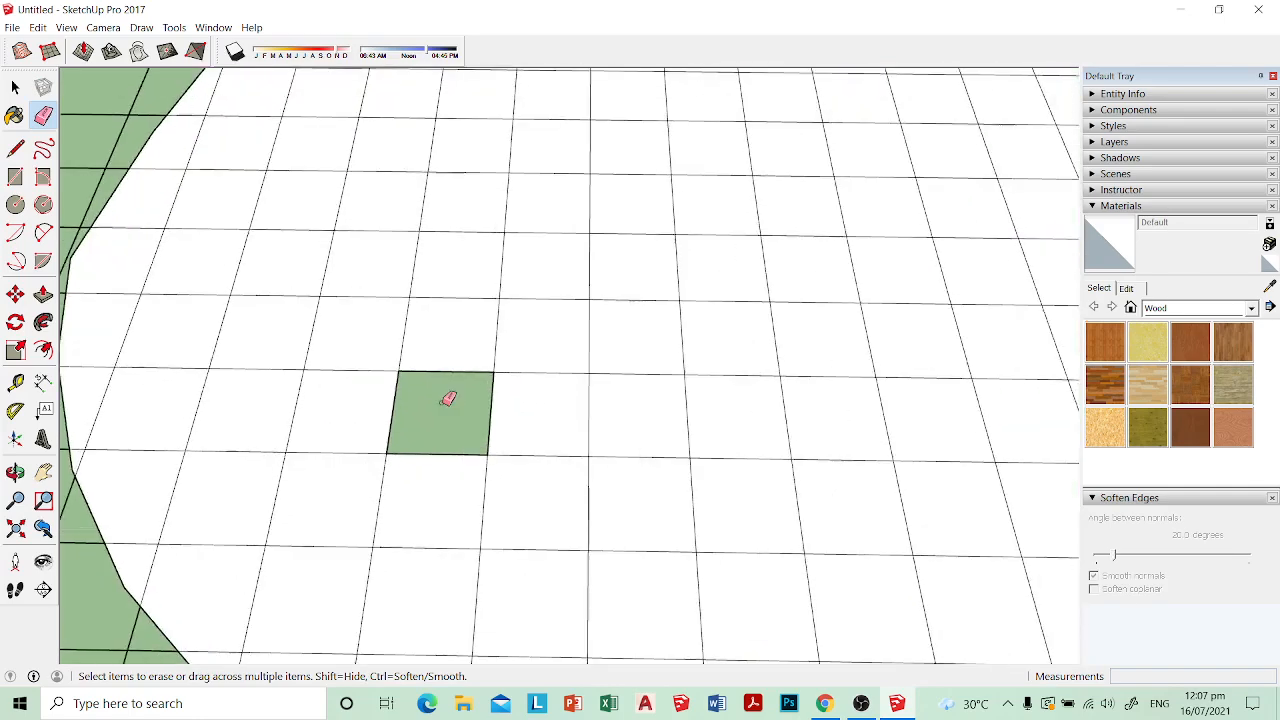
{"action": "key", "text": "l"}
{"action": "mouse_move", "coordinate": [432, 386]}
{"action": "middle_mouse_down"}
{"action": "mouse_move", "coordinate": [663, 191]}
{"action": "mouse_move", "coordinate": [486, 426]}
{"action": "middle_mouse_up"}
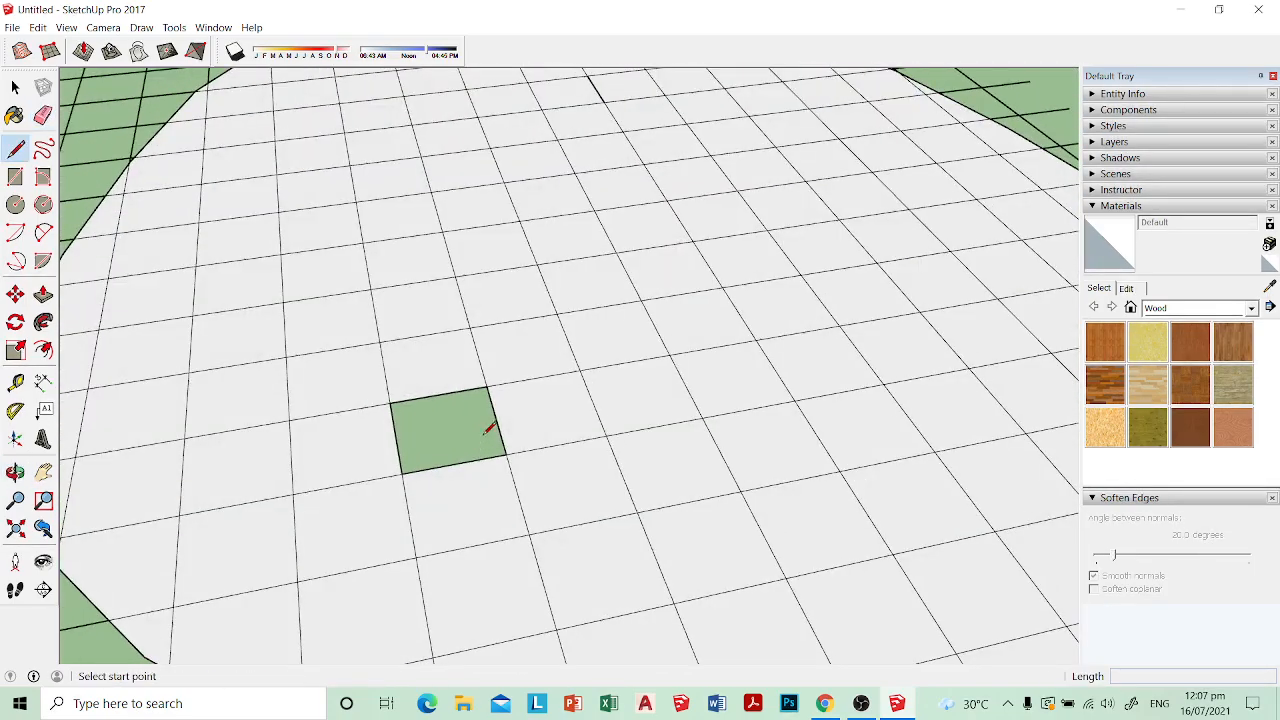
{"action": "left_click", "coordinate": [390, 403]}
{"action": "left_click", "coordinate": [507, 452]}
{"action": "key", "text": "e"}
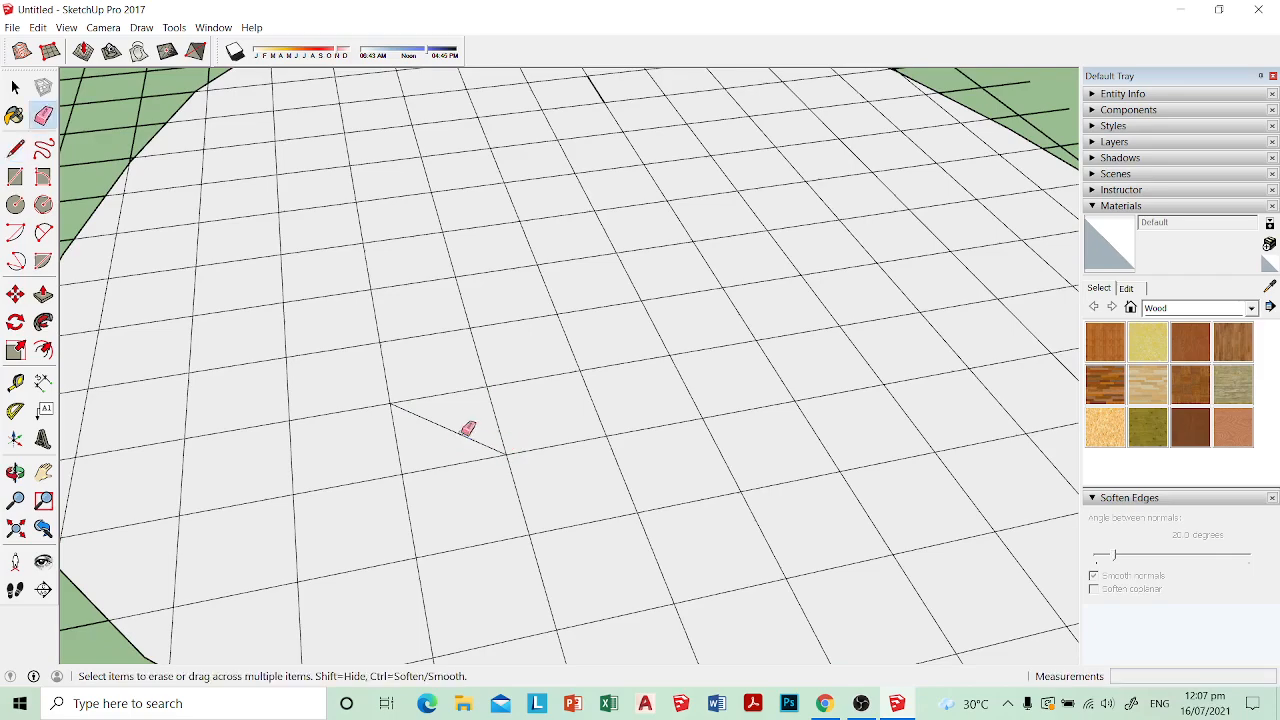
{"action": "left_click", "coordinate": [466, 433]}
Step: Select the outermost grid segments beyond the seat plan's upper left corner and delete them
{"action": "scroll", "coordinate": [480, 434], "scroll_direction": "down", "scroll_amount": 6}
{"action": "key", "text": "space"}
{"action": "middle_click_drag", "start_coordinate": [589, 431], "coordinate": [620, 287]}
{"action": "middle_click_drag", "start_coordinate": [604, 377], "coordinate": [600, 463]}
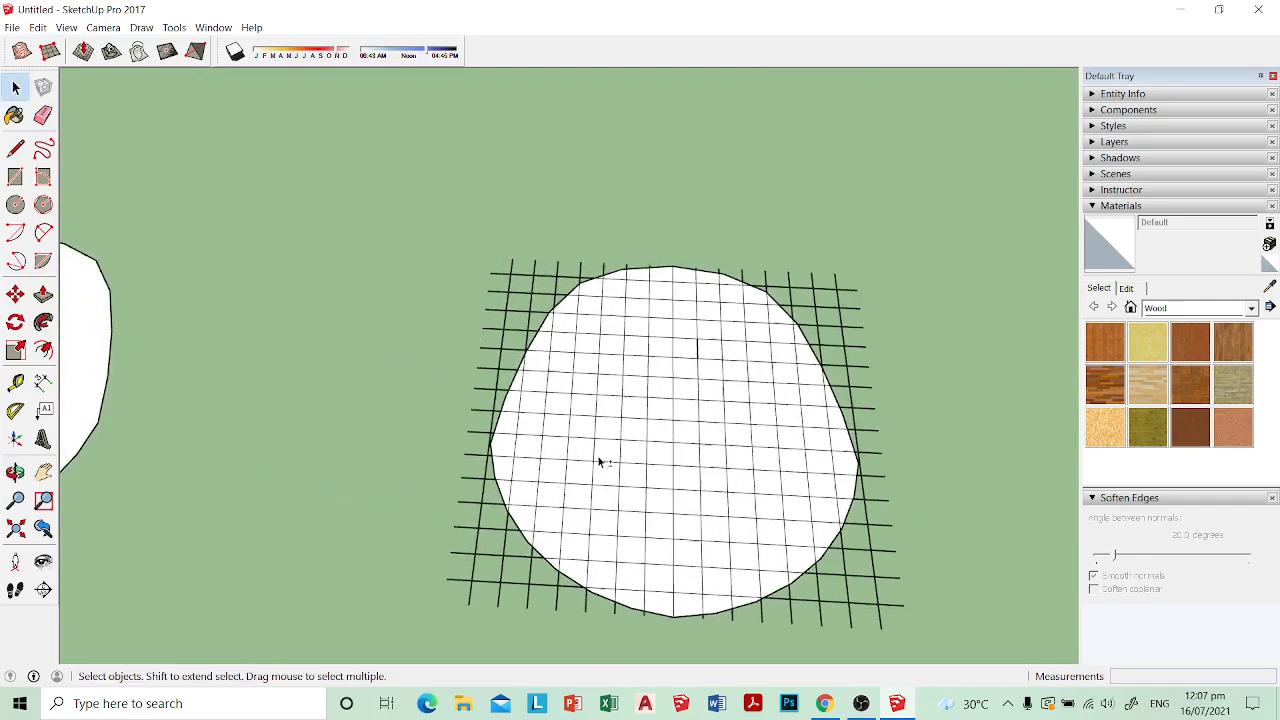
{"action": "scroll", "coordinate": [597, 272], "scroll_direction": "up", "scroll_amount": 6}
{"action": "middle_click_drag", "start_coordinate": [566, 317], "coordinate": [560, 360]}
{"action": "left_click_drag", "start_coordinate": [321, 229], "coordinate": [321, 229]}
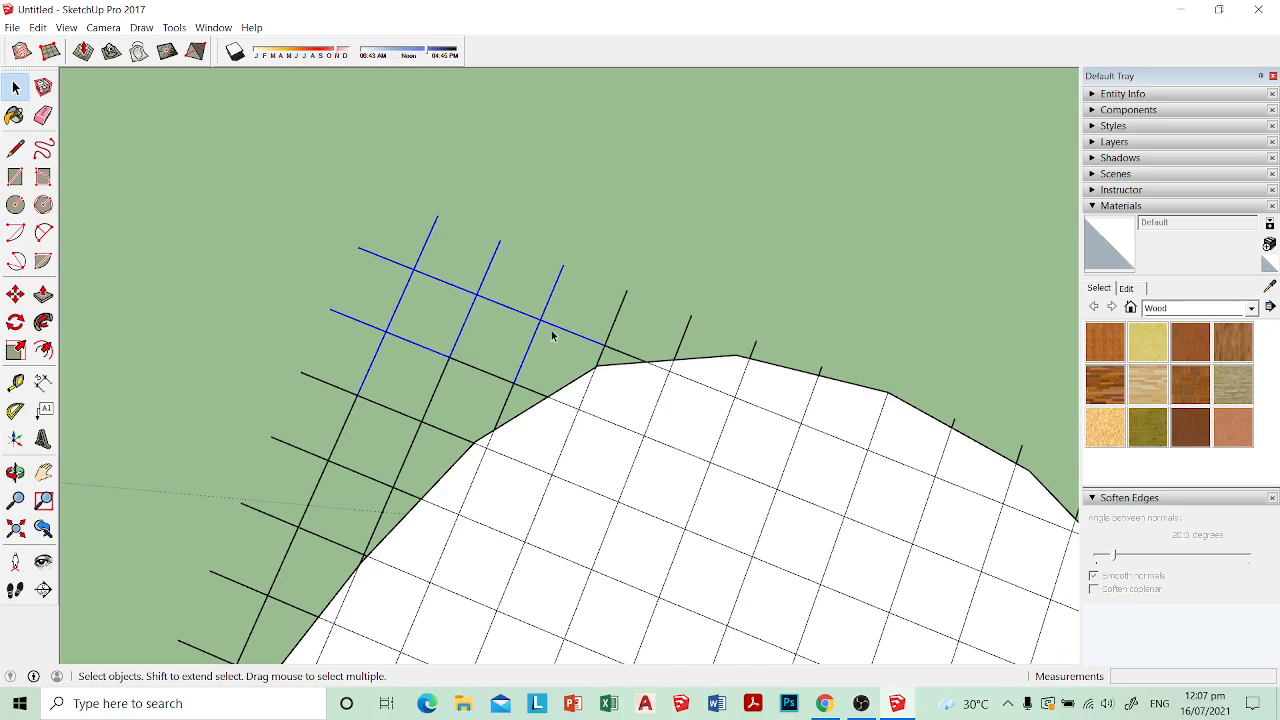
{"action": "middle_click_drag", "start_coordinate": [260, 240], "coordinate": [557, 366]}
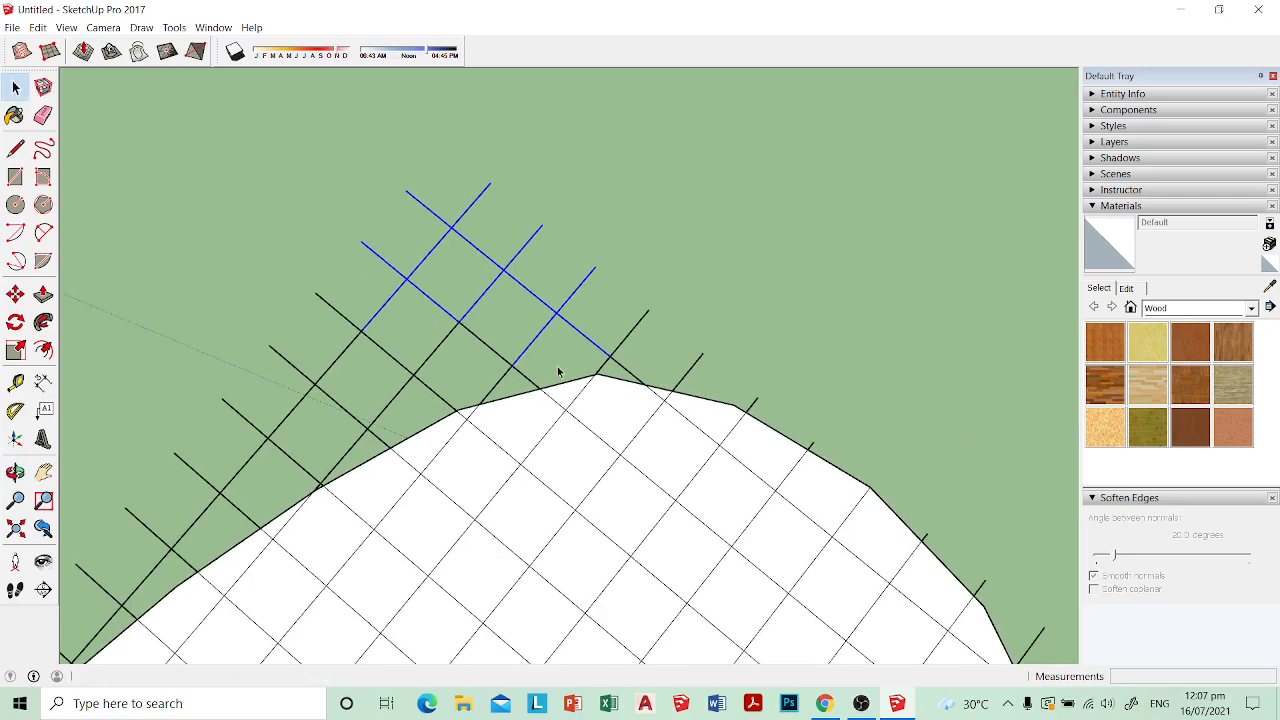
{"action": "left_click", "coordinate": [557, 366]}
Step: Erase the remaining grid segments and short stubs outside the seat plan's upper left edge
{"action": "key", "text": "e"}
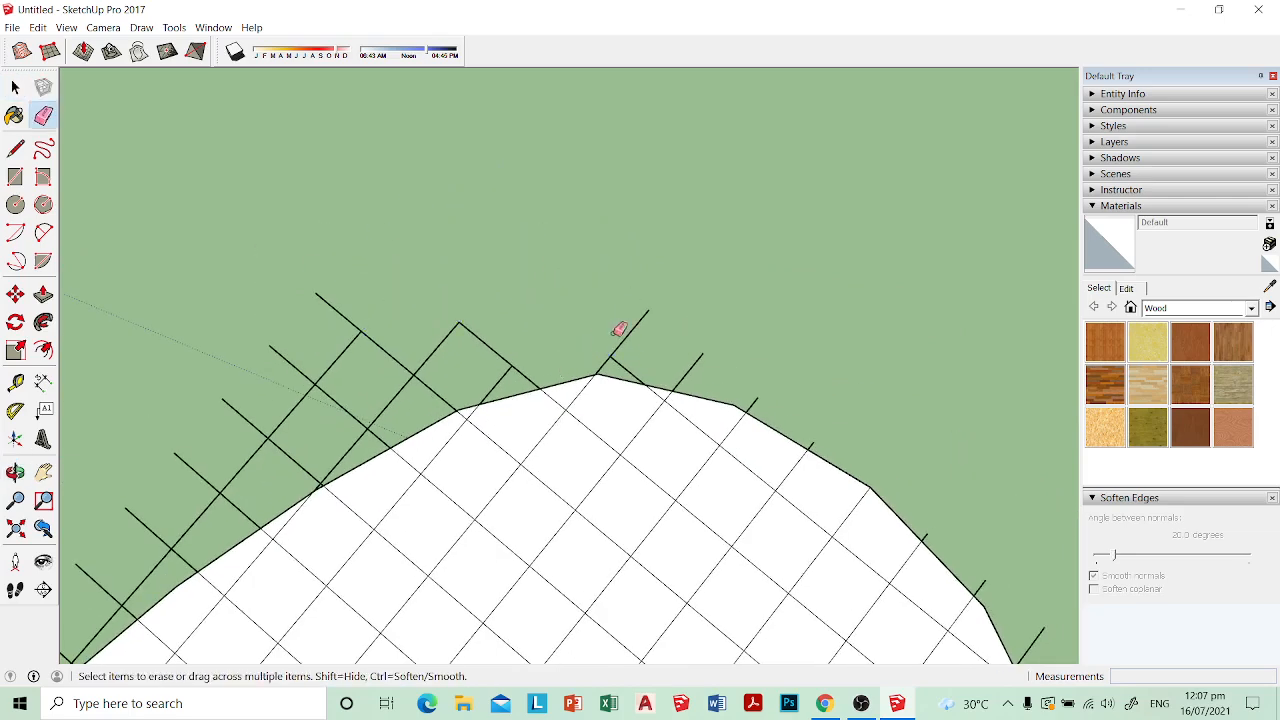
{"action": "mouse_move", "coordinate": [617, 332]}
{"action": "left_mouse_down"}
{"action": "mouse_move", "coordinate": [631, 330]}
{"action": "mouse_move", "coordinate": [610, 352]}
{"action": "left_mouse_up"}
{"action": "key", "text": "space"}
{"action": "mouse_move", "coordinate": [441, 357]}
{"action": "middle_mouse_down"}
{"action": "mouse_move", "coordinate": [429, 337]}
{"action": "mouse_move", "coordinate": [534, 289]}
{"action": "mouse_move", "coordinate": [604, 299]}
{"action": "middle_mouse_up"}
{"action": "key", "text": "e"}
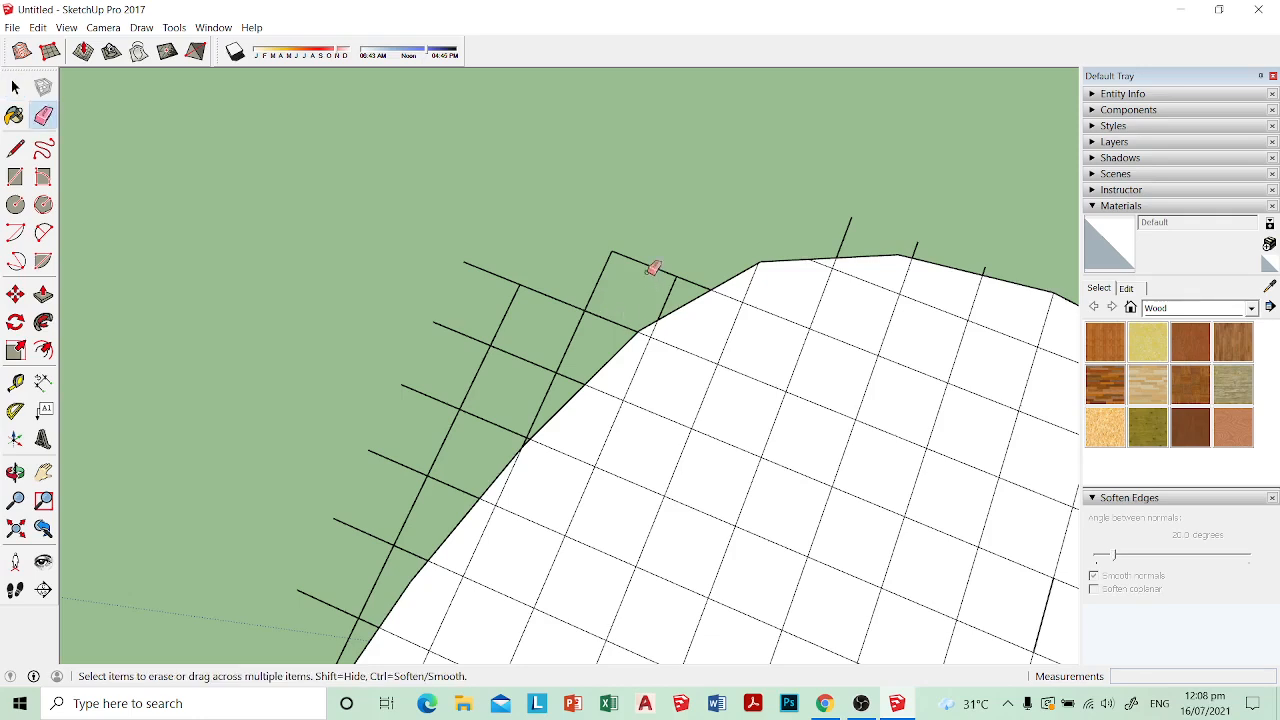
{"action": "mouse_move", "coordinate": [653, 268]}
{"action": "left_mouse_down"}
{"action": "mouse_move", "coordinate": [673, 280]}
{"action": "mouse_move", "coordinate": [575, 329]}
{"action": "mouse_move", "coordinate": [497, 277]}
{"action": "mouse_move", "coordinate": [541, 359]}
{"action": "mouse_move", "coordinate": [522, 287]}
{"action": "mouse_move", "coordinate": [574, 372]}
{"action": "mouse_move", "coordinate": [524, 428]}
{"action": "mouse_move", "coordinate": [414, 386]}
{"action": "mouse_move", "coordinate": [546, 440]}
{"action": "left_mouse_up"}
{"action": "scroll", "coordinate": [523, 434], "scroll_direction": "up", "scroll_amount": 4}
{"action": "left_click", "coordinate": [517, 437]}
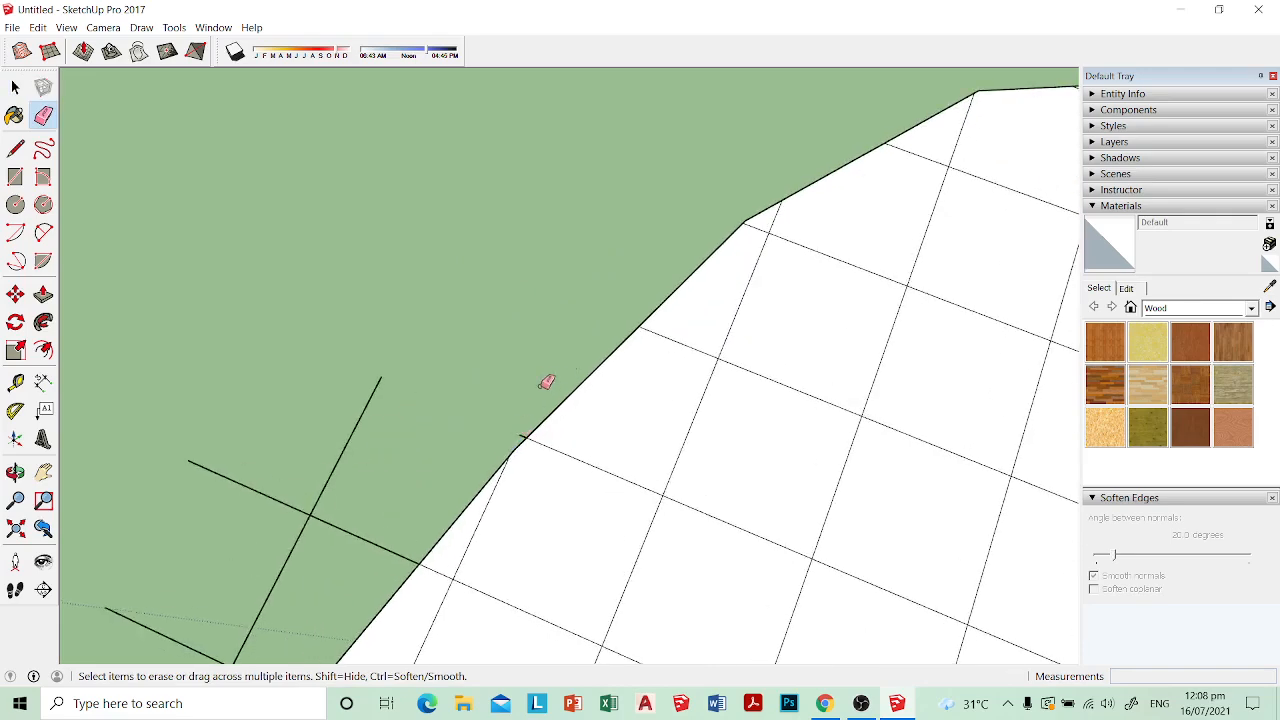
{"action": "left_click", "coordinate": [521, 436]}
Step: Erase the overhanging grid segments along the left side of the seat plan
{"action": "scroll", "coordinate": [596, 407], "scroll_direction": "down", "scroll_amount": 3}
{"action": "scroll", "coordinate": [598, 402], "scroll_direction": "down", "scroll_amount": 2}
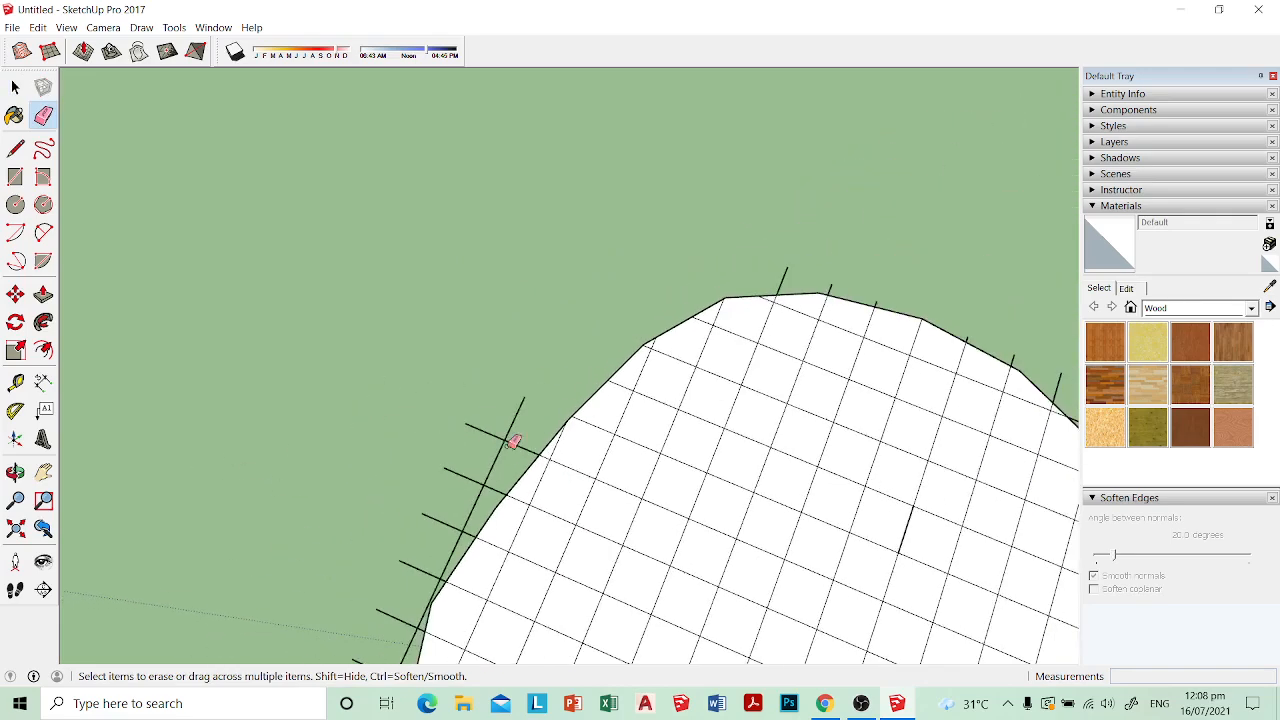
{"action": "middle_click_drag", "start_coordinate": [514, 440], "coordinate": [605, 320]}
{"action": "key", "text": "space"}
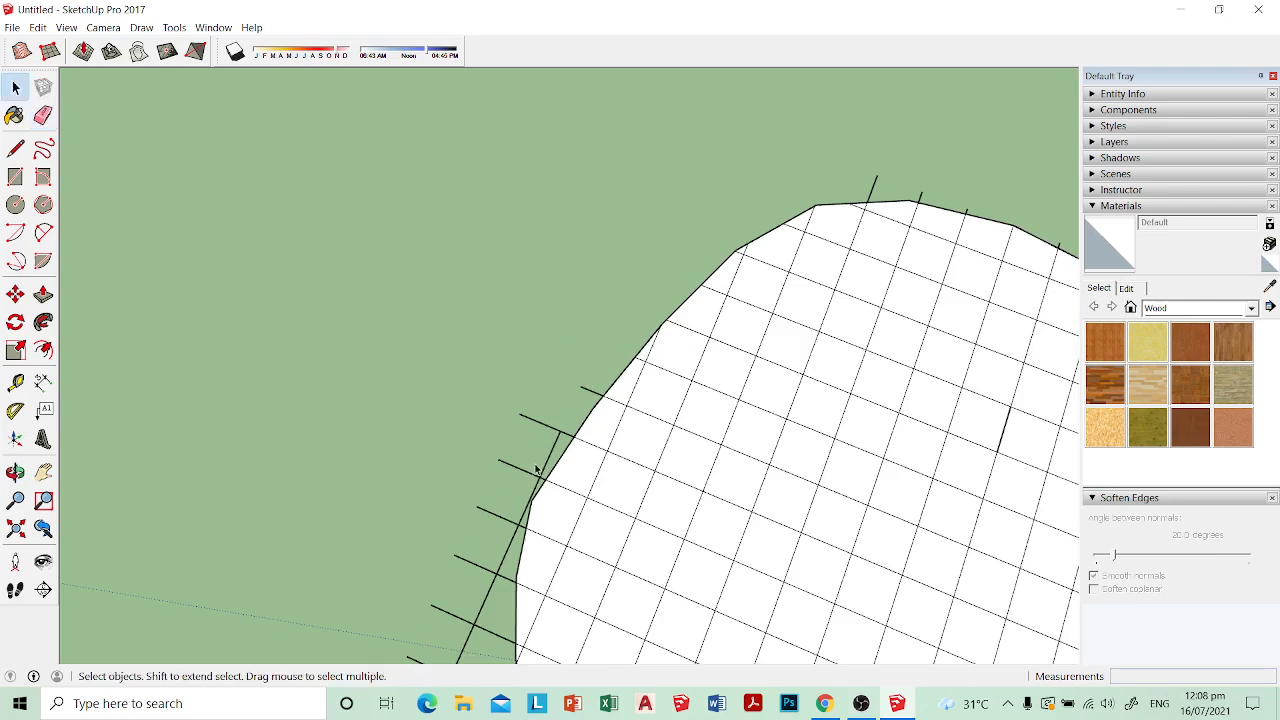
{"action": "mouse_move", "coordinate": [585, 392]}
{"action": "middle_mouse_down"}
{"action": "mouse_move", "coordinate": [555, 393]}
{"action": "mouse_move", "coordinate": [626, 283]}
{"action": "mouse_move", "coordinate": [663, 292]}
{"action": "middle_mouse_up"}
{"action": "key", "text": "e"}
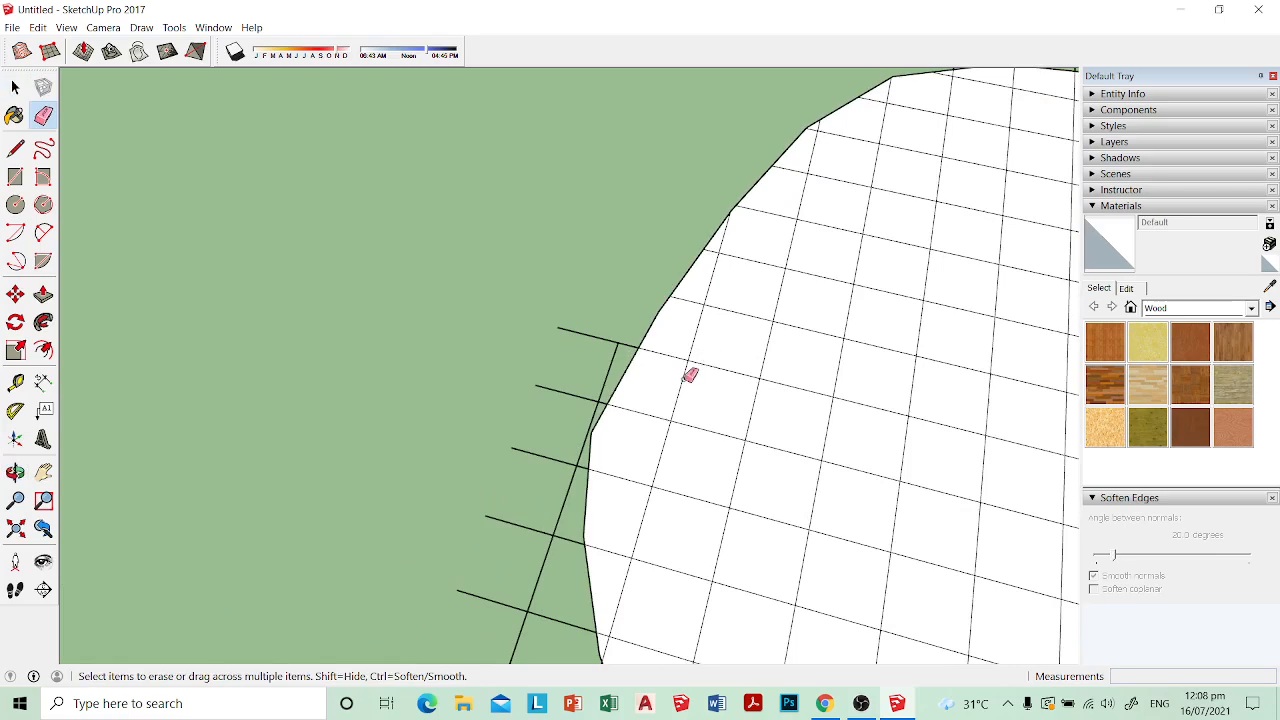
{"action": "middle_click_drag", "start_coordinate": [689, 376], "coordinate": [744, 321]}
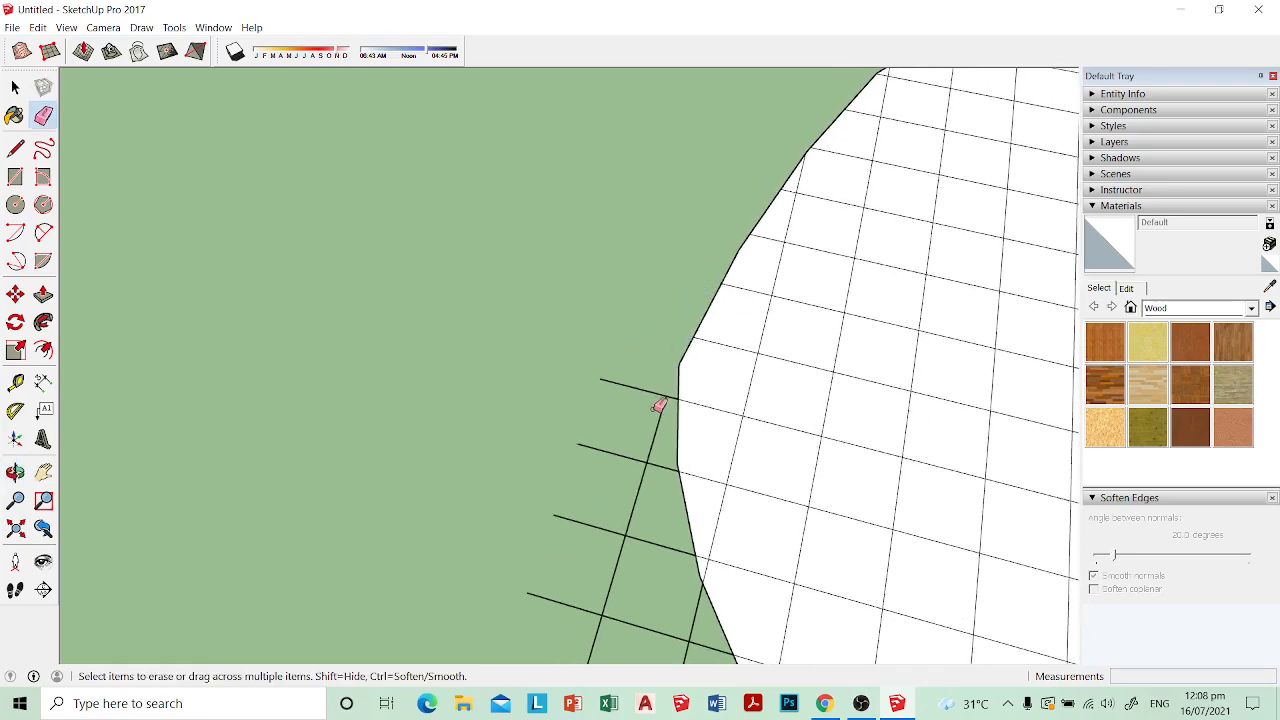
Step: Erase the grid segments outside the seat plan's lower left corner up to its outline
{"action": "mouse_move", "coordinate": [752, 453]}
{"action": "middle_mouse_down"}
{"action": "mouse_move", "coordinate": [780, 283]}
{"action": "mouse_move", "coordinate": [726, 297]}
{"action": "middle_mouse_up"}
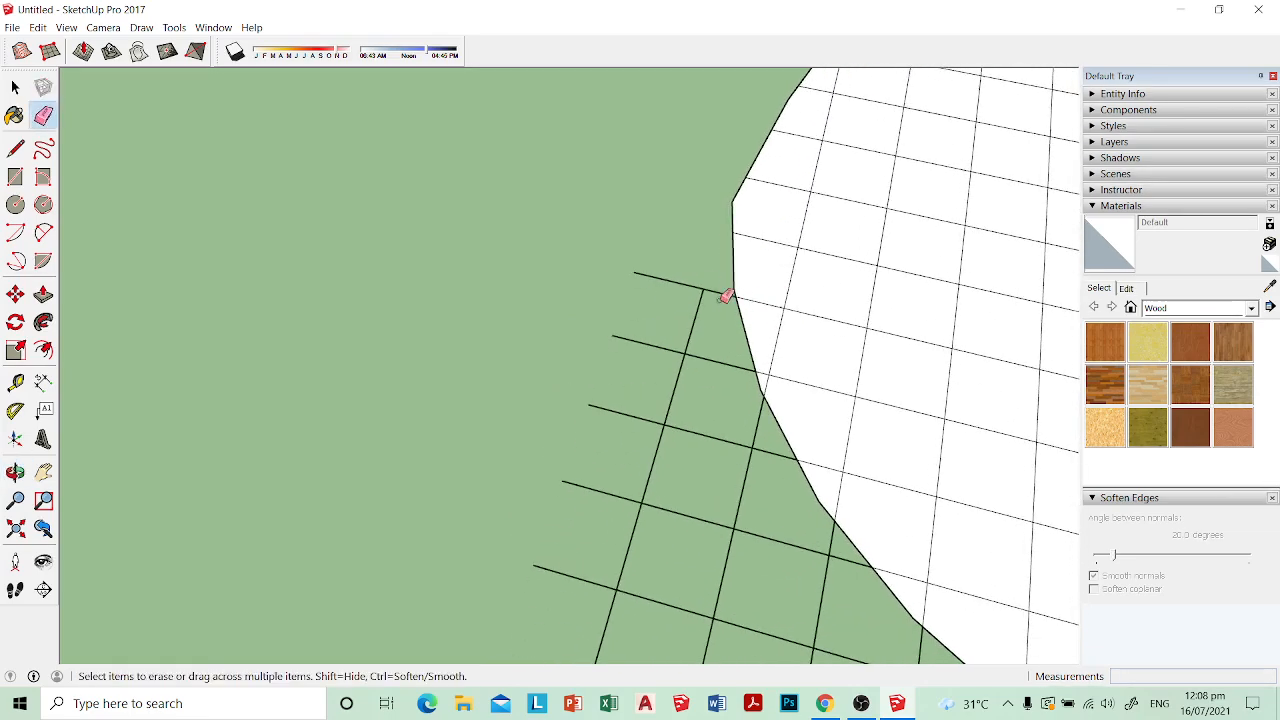
{"action": "mouse_move", "coordinate": [695, 363]}
{"action": "middle_mouse_down", "text": "shift"}
{"action": "mouse_move", "coordinate": [707, 250]}
{"action": "mouse_move", "coordinate": [689, 266]}
{"action": "mouse_move", "coordinate": [714, 234]}
{"action": "middle_mouse_up", "text": "shift"}
{"action": "left_click", "coordinate": [714, 235]}
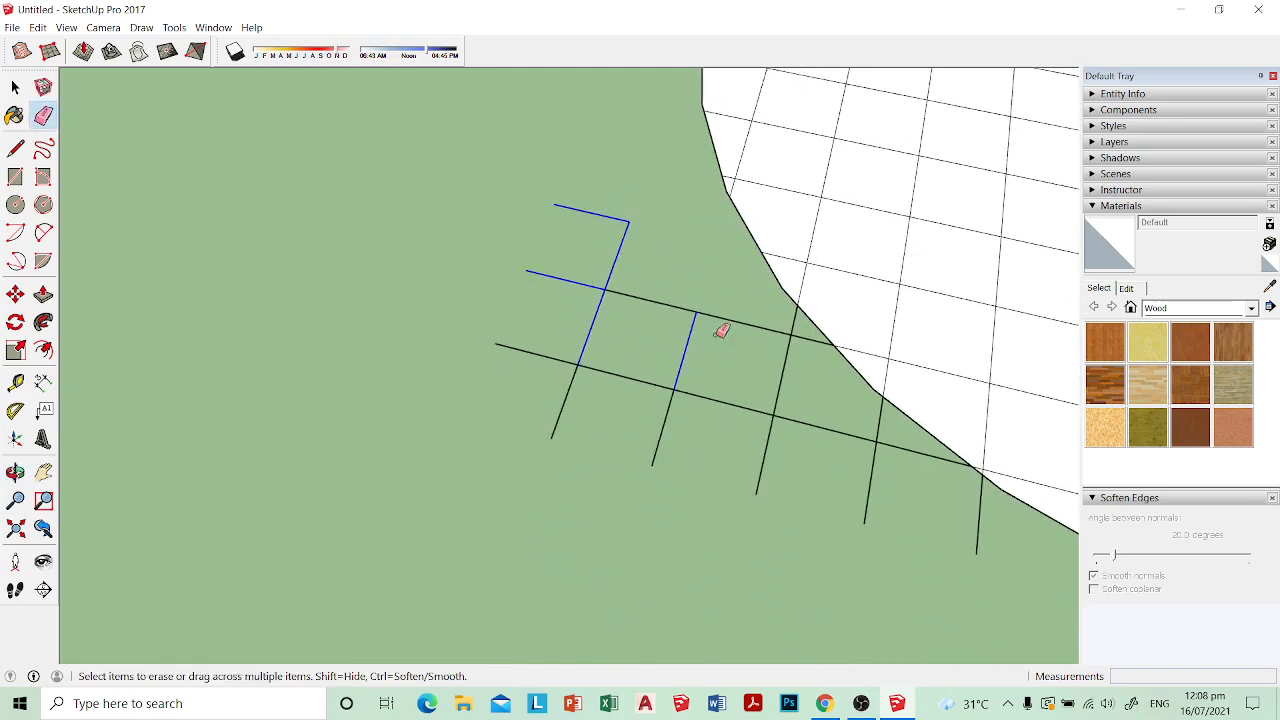
{"action": "left_click_drag", "start_coordinate": [689, 387], "coordinate": [626, 370]}
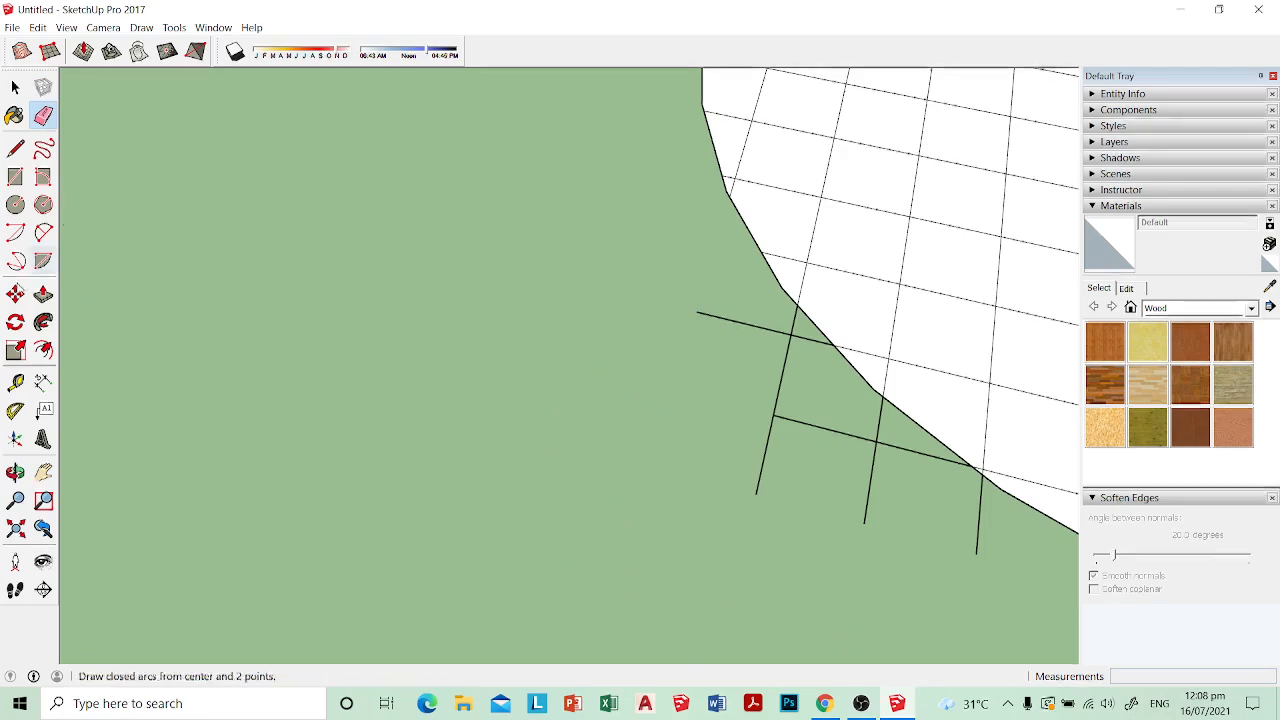
{"action": "middle_click_drag", "start_coordinate": [440, 300], "coordinate": [498, 310]}
{"action": "mouse_move", "coordinate": [606, 271]}
{"action": "left_mouse_down"}
{"action": "mouse_move", "coordinate": [708, 419]}
{"action": "mouse_move", "coordinate": [592, 392]}
{"action": "left_mouse_up"}
{"action": "mouse_move", "coordinate": [592, 392]}
{"action": "middle_mouse_down"}
{"action": "mouse_move", "coordinate": [749, 411]}
{"action": "mouse_move", "coordinate": [630, 344]}
{"action": "mouse_move", "coordinate": [783, 420]}
{"action": "mouse_move", "coordinate": [545, 344]}
{"action": "middle_mouse_up"}
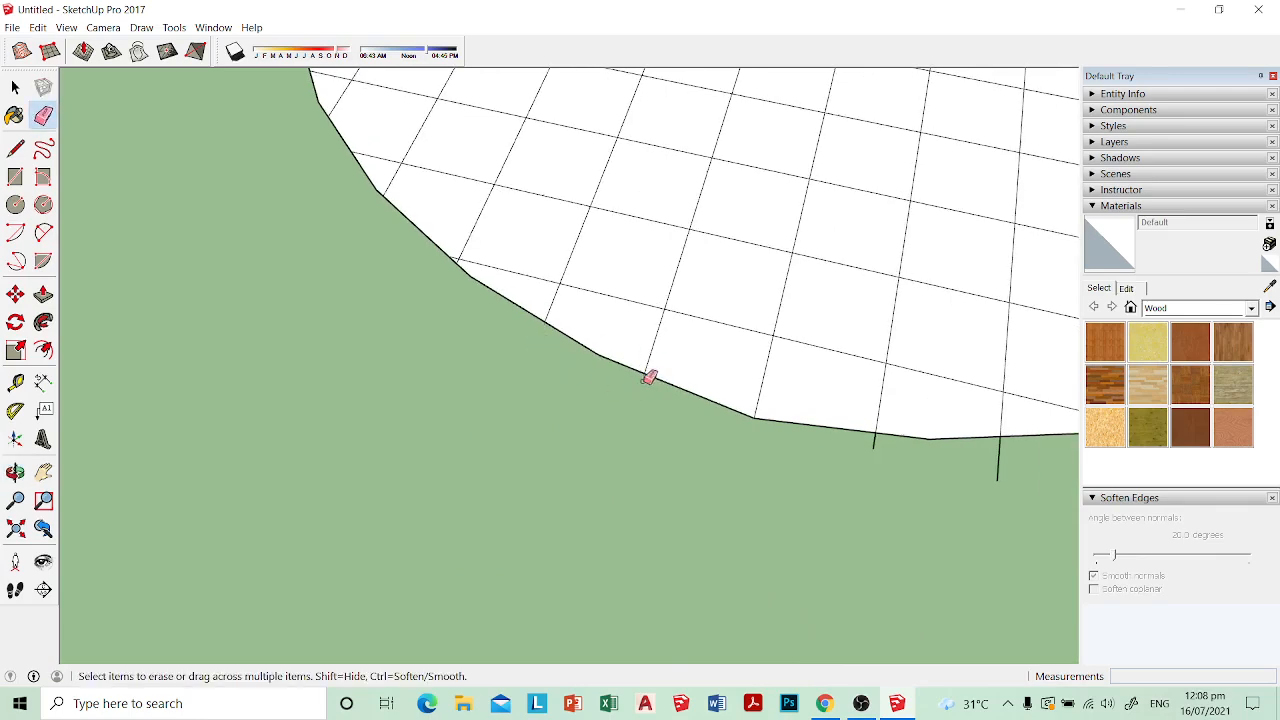
Step: Erase the overhanging grid segments along the bottom edge of the seat plan
{"action": "mouse_move", "coordinate": [649, 378]}
{"action": "middle_mouse_down"}
{"action": "mouse_move", "coordinate": [791, 443]}
{"action": "mouse_move", "coordinate": [609, 380]}
{"action": "mouse_move", "coordinate": [694, 429]}
{"action": "mouse_move", "coordinate": [600, 385]}
{"action": "middle_mouse_up"}
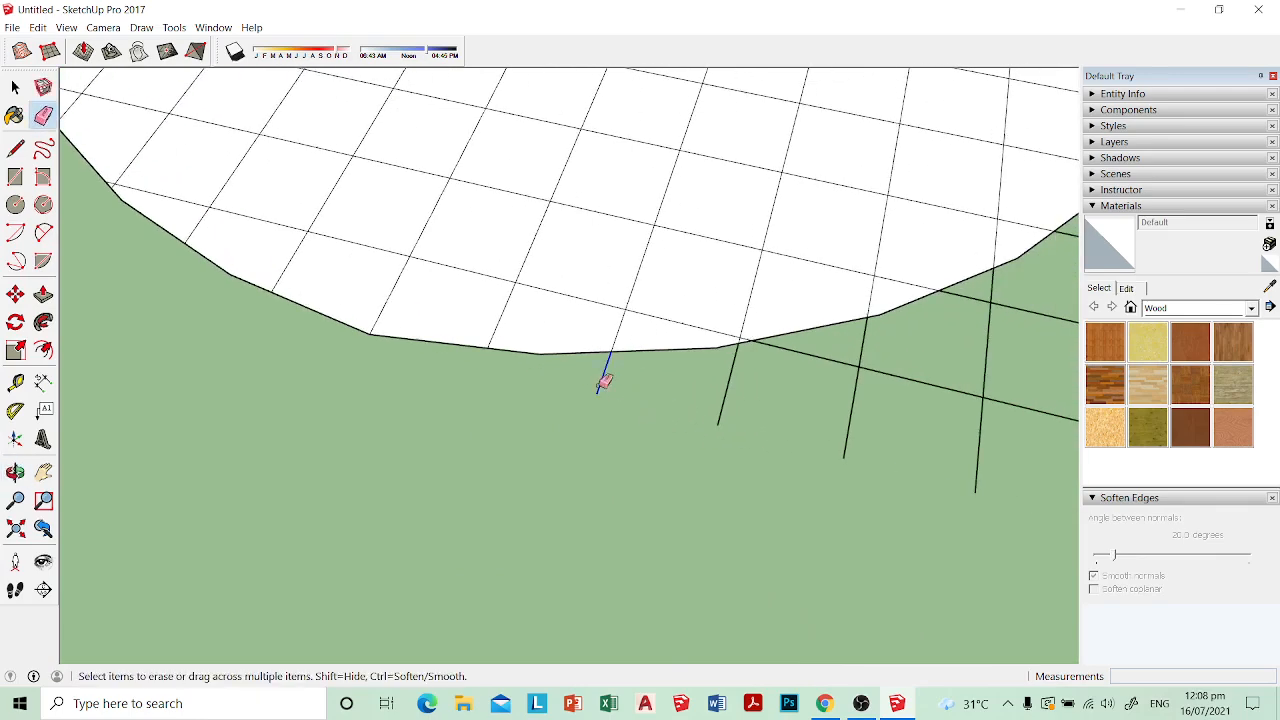
{"action": "mouse_move", "coordinate": [775, 400]}
{"action": "middle_mouse_down"}
{"action": "mouse_move", "coordinate": [640, 396]}
{"action": "mouse_move", "coordinate": [663, 409]}
{"action": "mouse_move", "coordinate": [640, 363]}
{"action": "middle_mouse_up"}
{"action": "left_click_drag", "start_coordinate": [634, 367], "coordinate": [617, 362]}
{"action": "mouse_move", "coordinate": [772, 408]}
{"action": "middle_mouse_down"}
{"action": "mouse_move", "coordinate": [723, 406]}
{"action": "mouse_move", "coordinate": [690, 432]}
{"action": "middle_mouse_up"}
{"action": "mouse_move", "coordinate": [685, 432]}
{"action": "left_mouse_down"}
{"action": "mouse_move", "coordinate": [604, 377]}
{"action": "mouse_move", "coordinate": [534, 362]}
{"action": "left_mouse_up"}
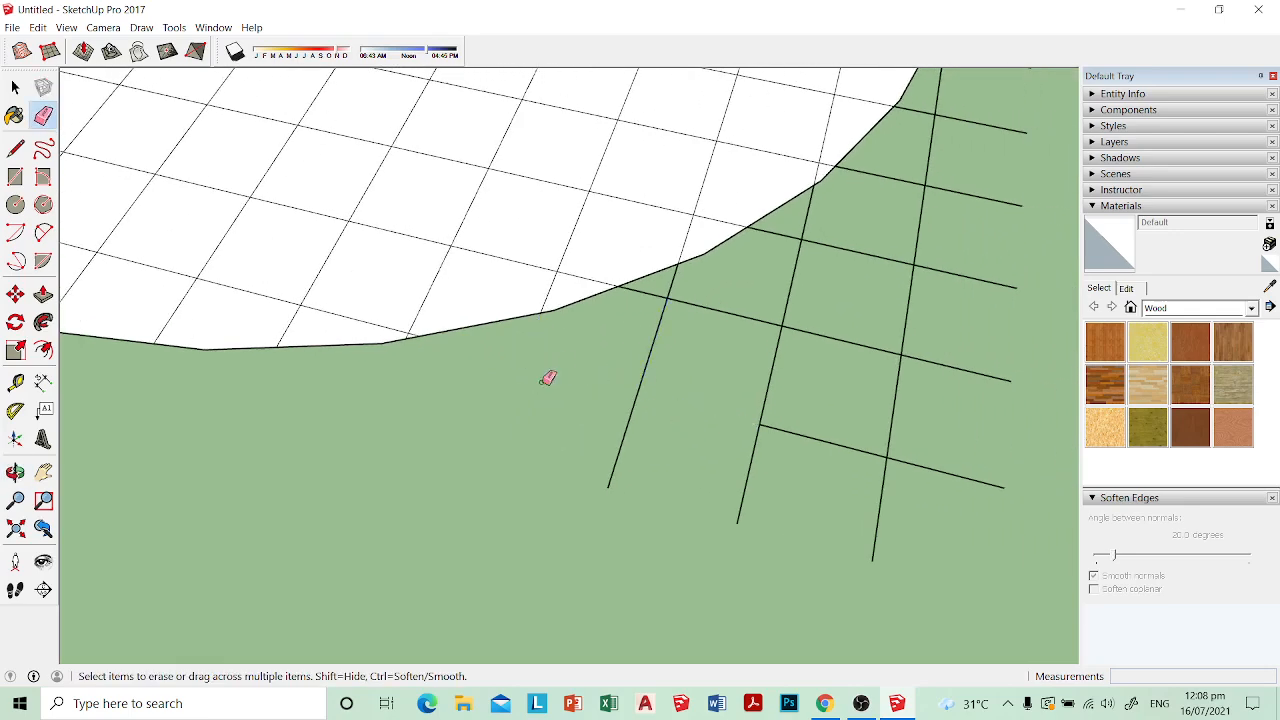
Step: Erase the grid segments outside the seat plan's lower right corner up to its outline
{"action": "left_click_drag", "start_coordinate": [772, 312], "coordinate": [651, 277]}
{"action": "middle_click_drag", "start_coordinate": [651, 277], "coordinate": [706, 394]}
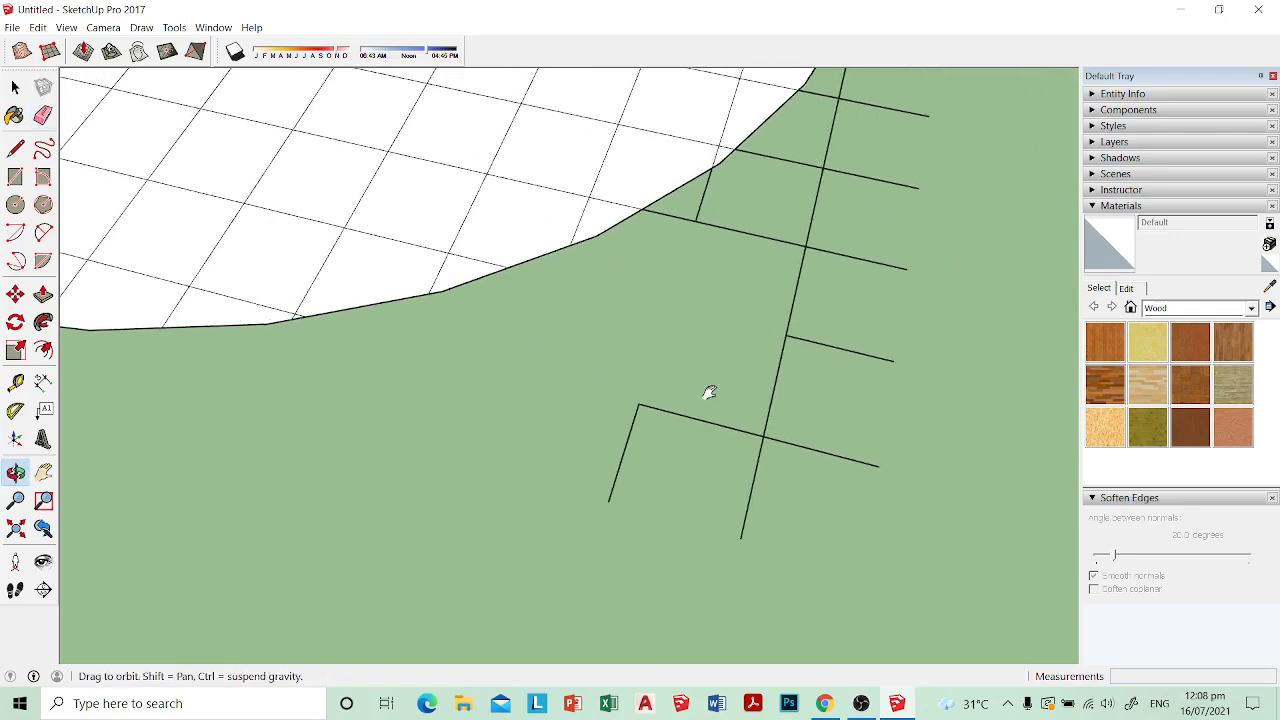
{"action": "mouse_move", "coordinate": [706, 394]}
{"action": "left_mouse_down"}
{"action": "mouse_move", "coordinate": [634, 400]}
{"action": "mouse_move", "coordinate": [863, 367]}
{"action": "left_mouse_up"}
{"action": "middle_click_drag", "start_coordinate": [863, 367], "coordinate": [763, 416]}
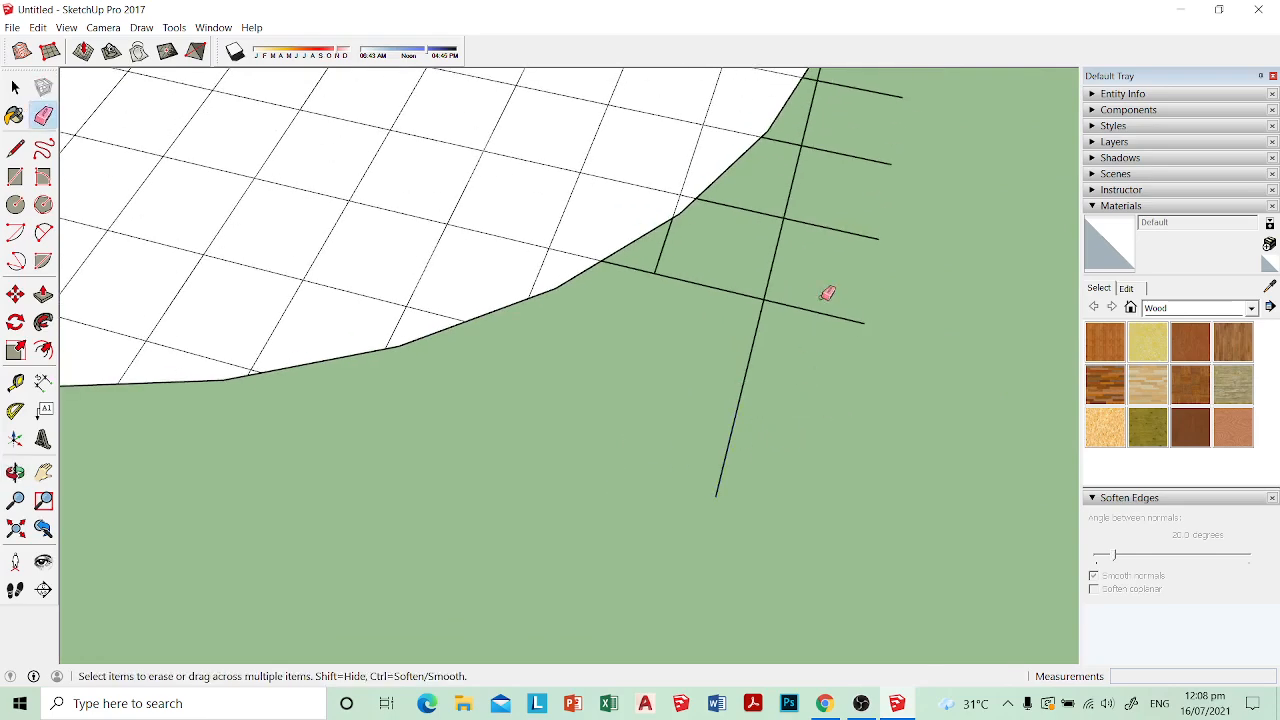
{"action": "middle_click_drag", "start_coordinate": [825, 295], "coordinate": [770, 382]}
{"action": "left_click_drag", "start_coordinate": [740, 427], "coordinate": [760, 370]}
{"action": "middle_click_drag", "start_coordinate": [760, 370], "coordinate": [763, 441]}
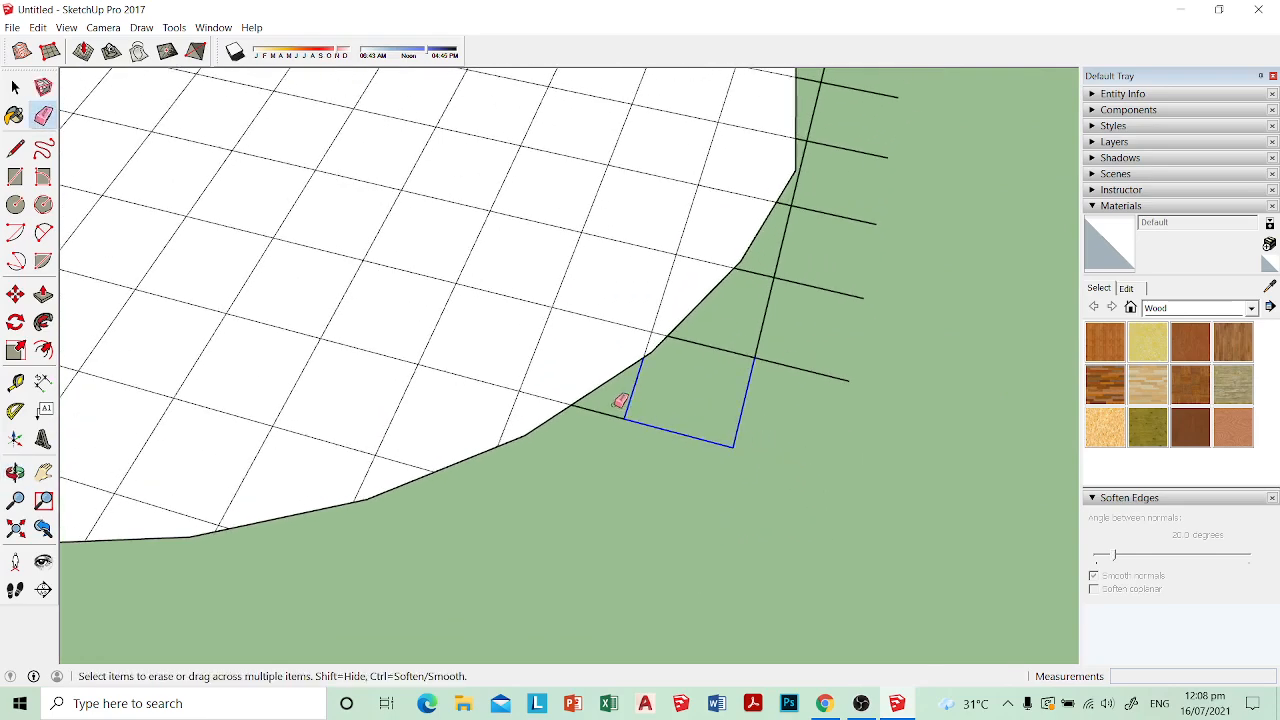
{"action": "middle_click_drag", "start_coordinate": [656, 418], "coordinate": [777, 417]}
{"action": "middle_click_drag", "start_coordinate": [685, 423], "coordinate": [763, 383]}
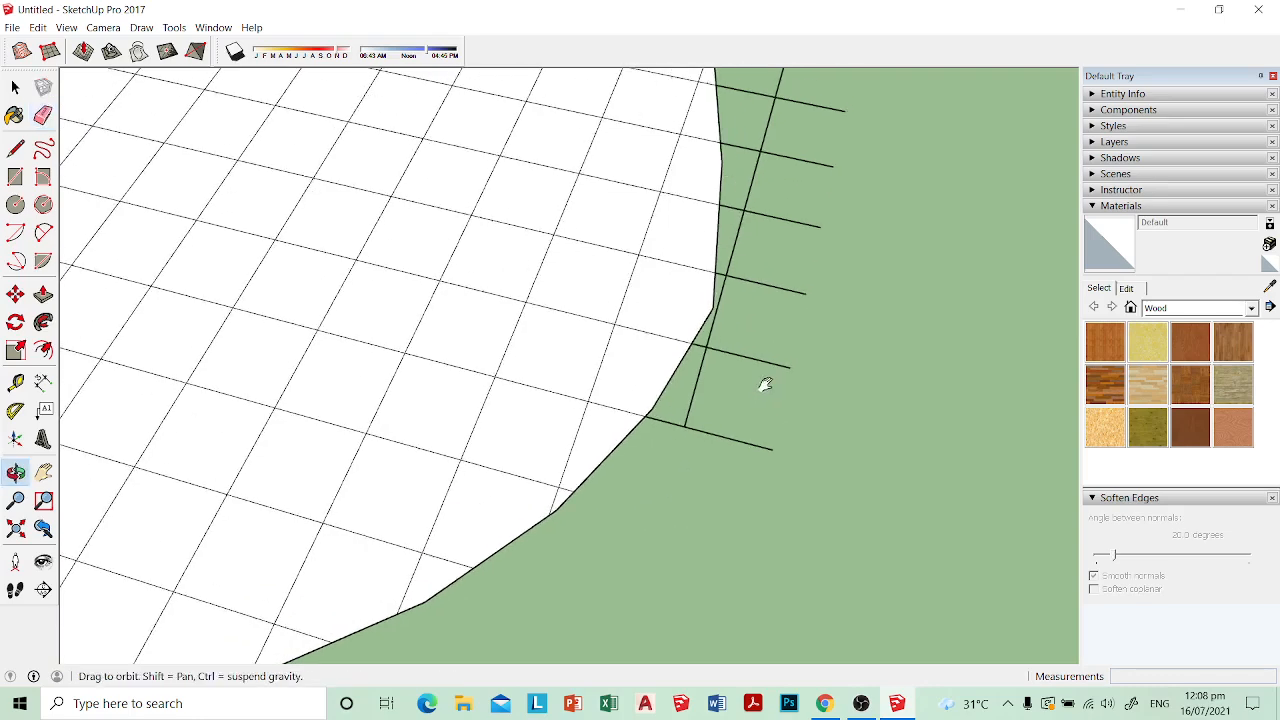
Step: Erase the overhanging grid segments along the seat plan's right side and the outer segments beyond its upper right corner
{"action": "mouse_move", "coordinate": [680, 423]}
{"action": "middle_mouse_down"}
{"action": "mouse_move", "coordinate": [763, 394]}
{"action": "mouse_move", "coordinate": [707, 437]}
{"action": "mouse_move", "coordinate": [737, 309]}
{"action": "mouse_move", "coordinate": [698, 441]}
{"action": "middle_mouse_up"}
{"action": "mouse_move", "coordinate": [778, 330]}
{"action": "middle_mouse_down"}
{"action": "mouse_move", "coordinate": [703, 437]}
{"action": "mouse_move", "coordinate": [760, 357]}
{"action": "mouse_move", "coordinate": [689, 437]}
{"action": "mouse_move", "coordinate": [740, 410]}
{"action": "mouse_move", "coordinate": [737, 446]}
{"action": "mouse_move", "coordinate": [700, 417]}
{"action": "mouse_move", "coordinate": [720, 371]}
{"action": "mouse_move", "coordinate": [652, 456]}
{"action": "middle_mouse_up"}
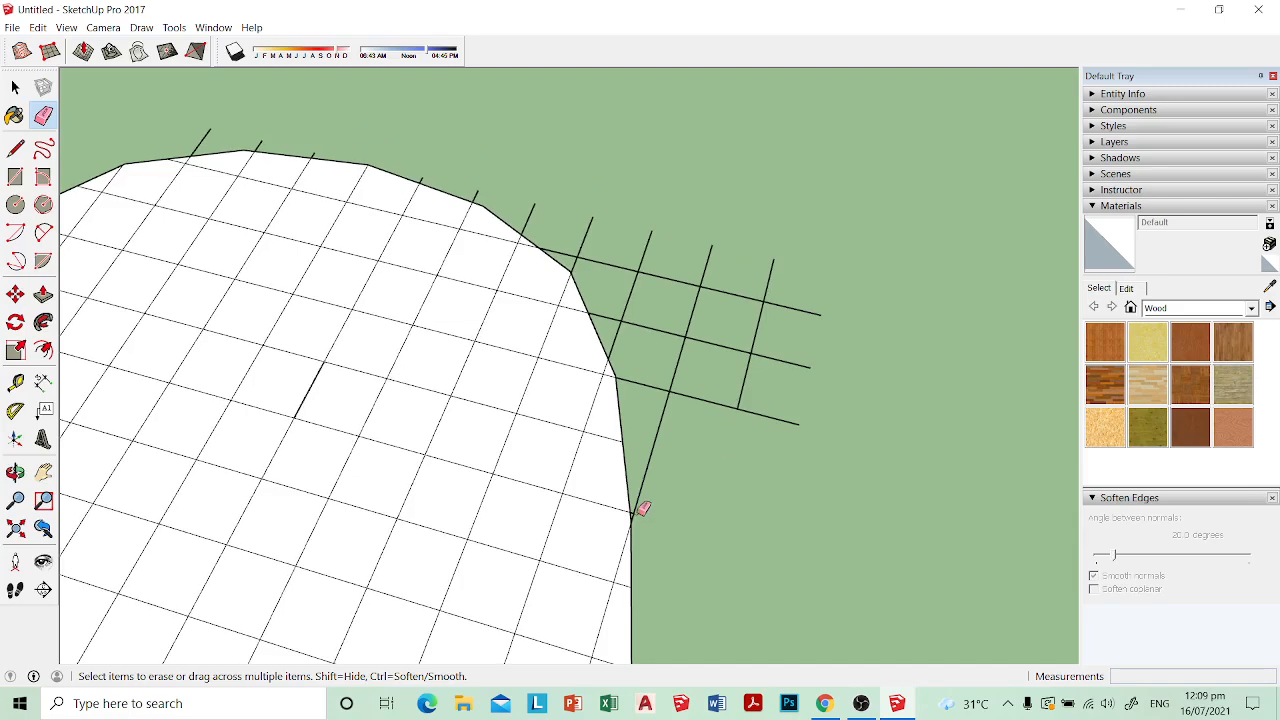
{"action": "mouse_move", "coordinate": [632, 464]}
{"action": "middle_mouse_down"}
{"action": "mouse_move", "coordinate": [703, 397]}
{"action": "mouse_move", "coordinate": [727, 440]}
{"action": "mouse_move", "coordinate": [757, 429]}
{"action": "mouse_move", "coordinate": [709, 448]}
{"action": "middle_mouse_up"}
{"action": "left_click", "coordinate": [773, 467]}
{"action": "left_click_drag", "start_coordinate": [636, 490], "coordinate": [634, 489]}
{"action": "middle_click_drag", "start_coordinate": [634, 489], "coordinate": [489, 425]}
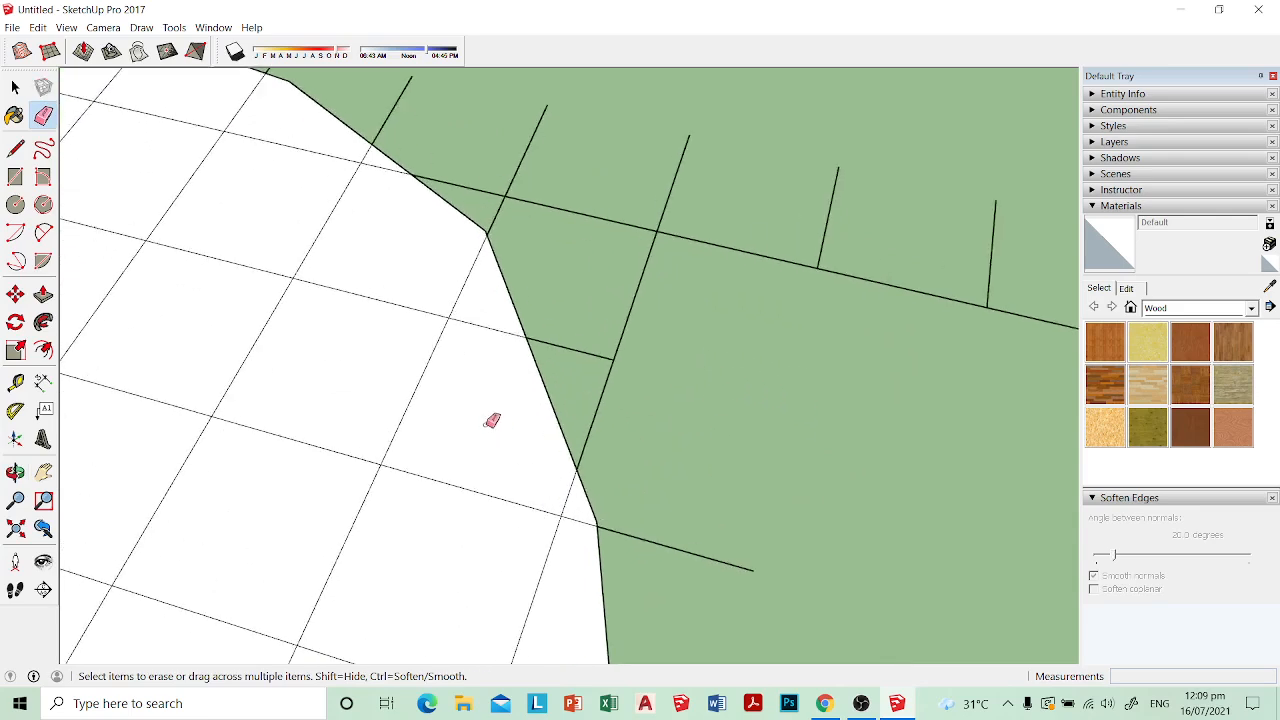
Step: Erase the remaining grid segments outside the seat plan's upper right corner and the short stubs along its top edge
{"action": "scroll", "coordinate": [491, 420], "scroll_direction": "up", "scroll_amount": 1}
{"action": "scroll", "coordinate": [491, 420], "scroll_direction": "down", "scroll_amount": 4}
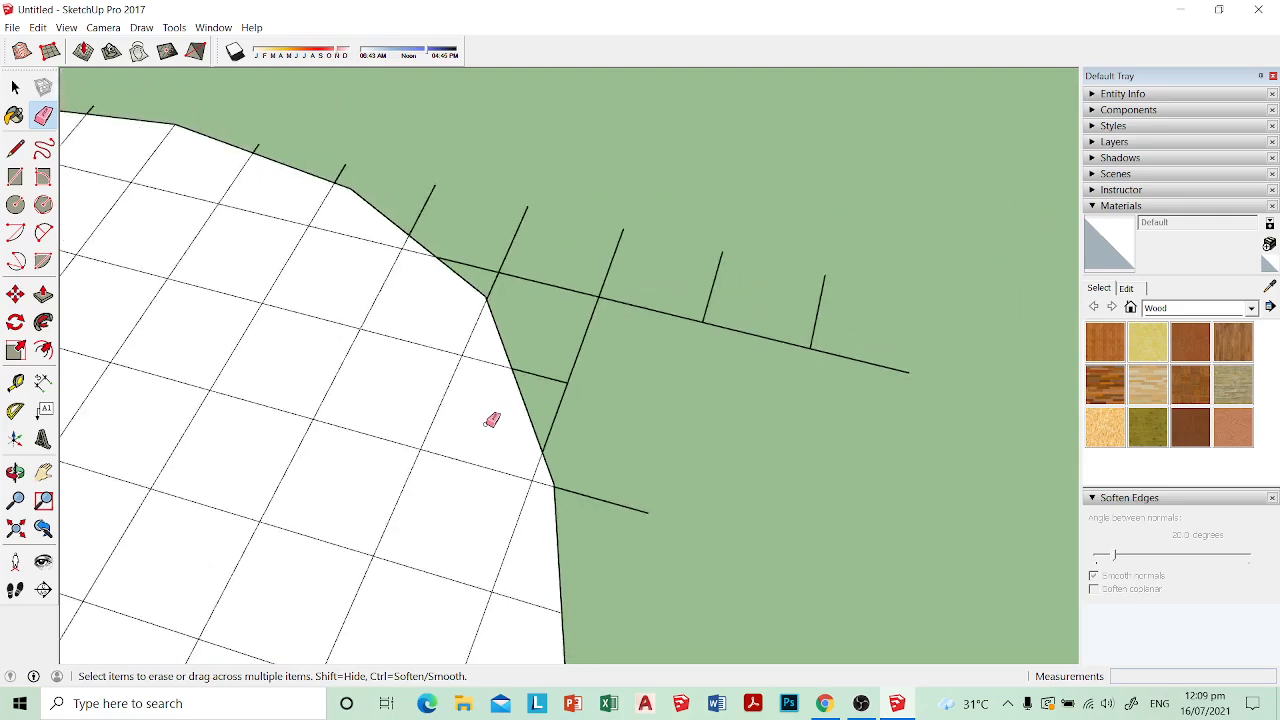
{"action": "scroll", "coordinate": [488, 420], "scroll_direction": "up", "scroll_amount": 2}
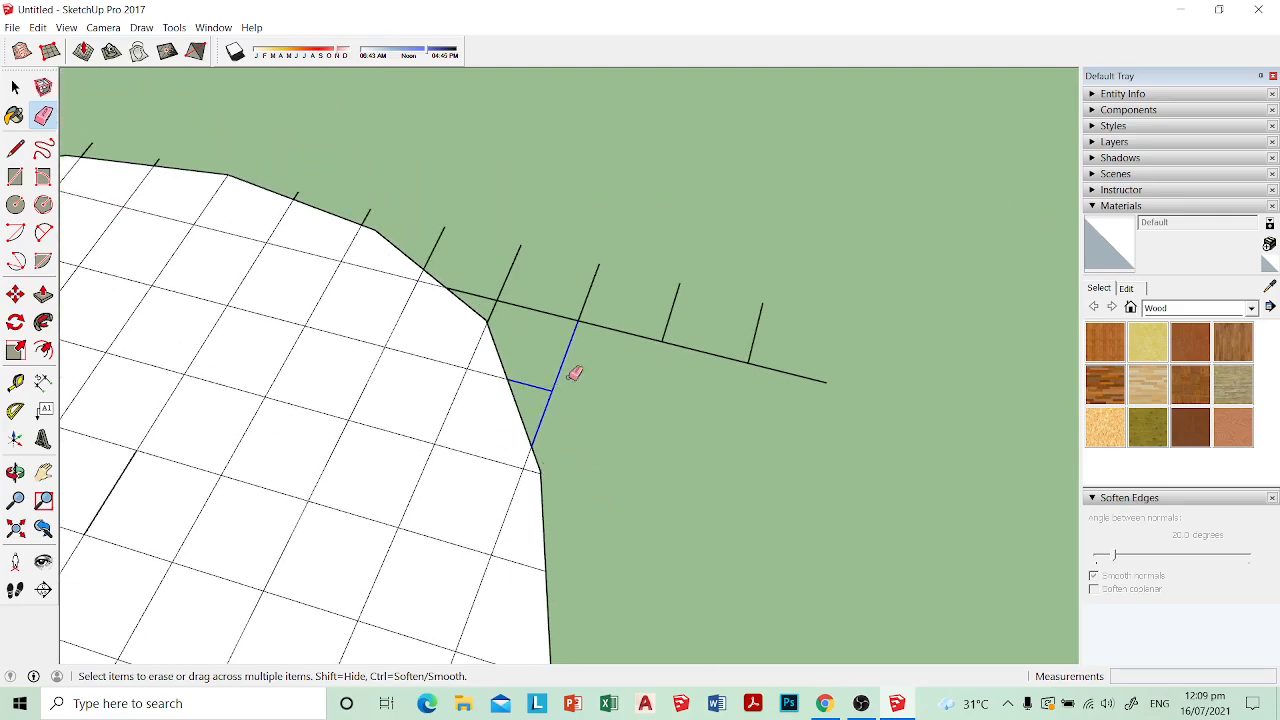
{"action": "left_click_drag", "start_coordinate": [768, 358], "coordinate": [700, 340]}
{"action": "middle_click_drag", "start_coordinate": [631, 320], "coordinate": [775, 424]}
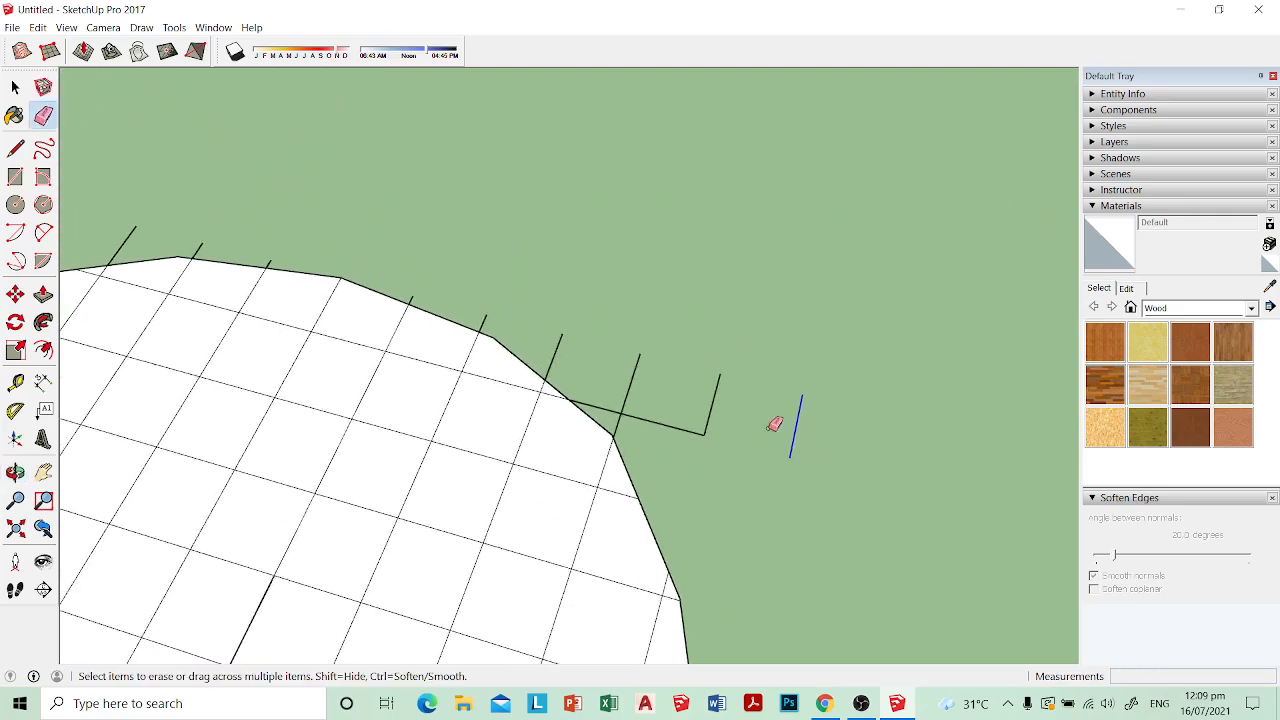
{"action": "left_click_drag", "start_coordinate": [623, 414], "coordinate": [622, 412]}
{"action": "mouse_move", "coordinate": [622, 412]}
{"action": "middle_mouse_down"}
{"action": "mouse_move", "coordinate": [614, 400]}
{"action": "mouse_move", "coordinate": [645, 402]}
{"action": "middle_mouse_up"}
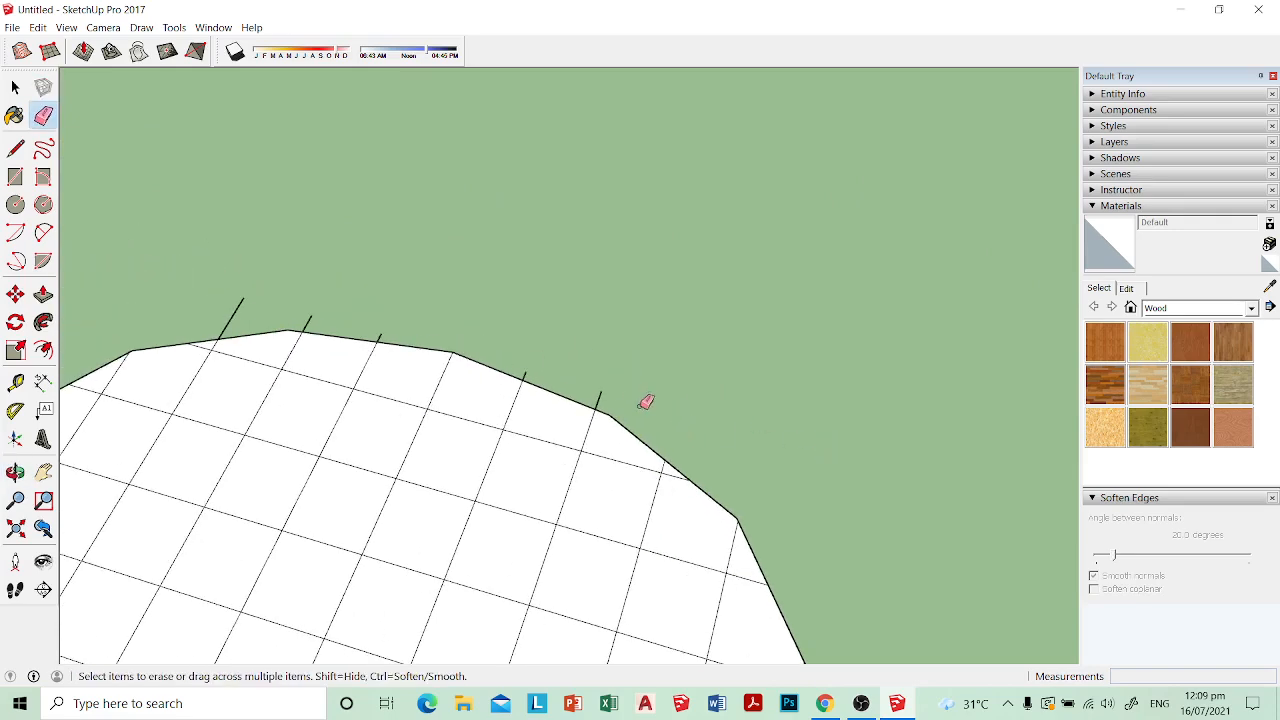
{"action": "left_click", "coordinate": [523, 363]}
{"action": "mouse_move", "coordinate": [523, 363]}
{"action": "middle_mouse_down"}
{"action": "mouse_move", "coordinate": [629, 400]}
{"action": "mouse_move", "coordinate": [620, 393]}
{"action": "mouse_move", "coordinate": [583, 491]}
{"action": "mouse_move", "coordinate": [629, 371]}
{"action": "mouse_move", "coordinate": [709, 409]}
{"action": "mouse_move", "coordinate": [737, 390]}
{"action": "middle_mouse_up"}
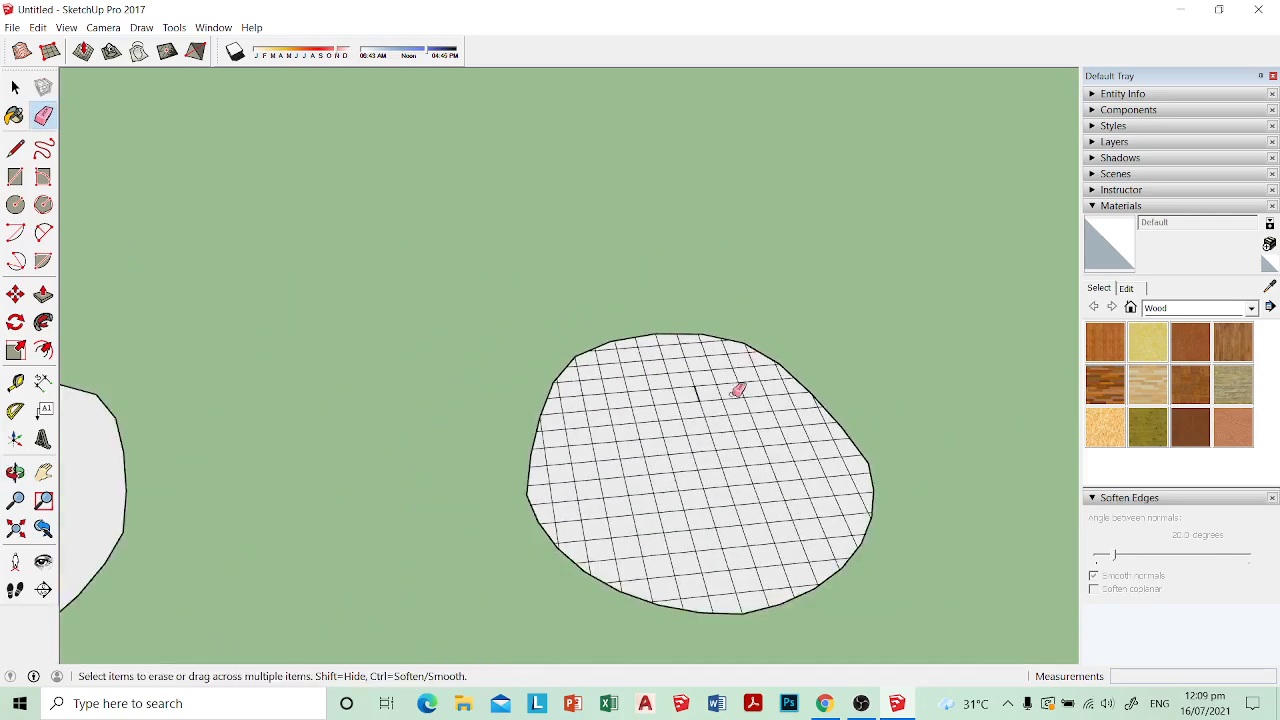
Step: Delete the bold grid segment near the seat plan's top edge and redraw it as a line between the two grid intersections
{"action": "key", "text": "space"}
{"action": "scroll", "coordinate": [699, 400], "scroll_direction": "up", "scroll_amount": 6}
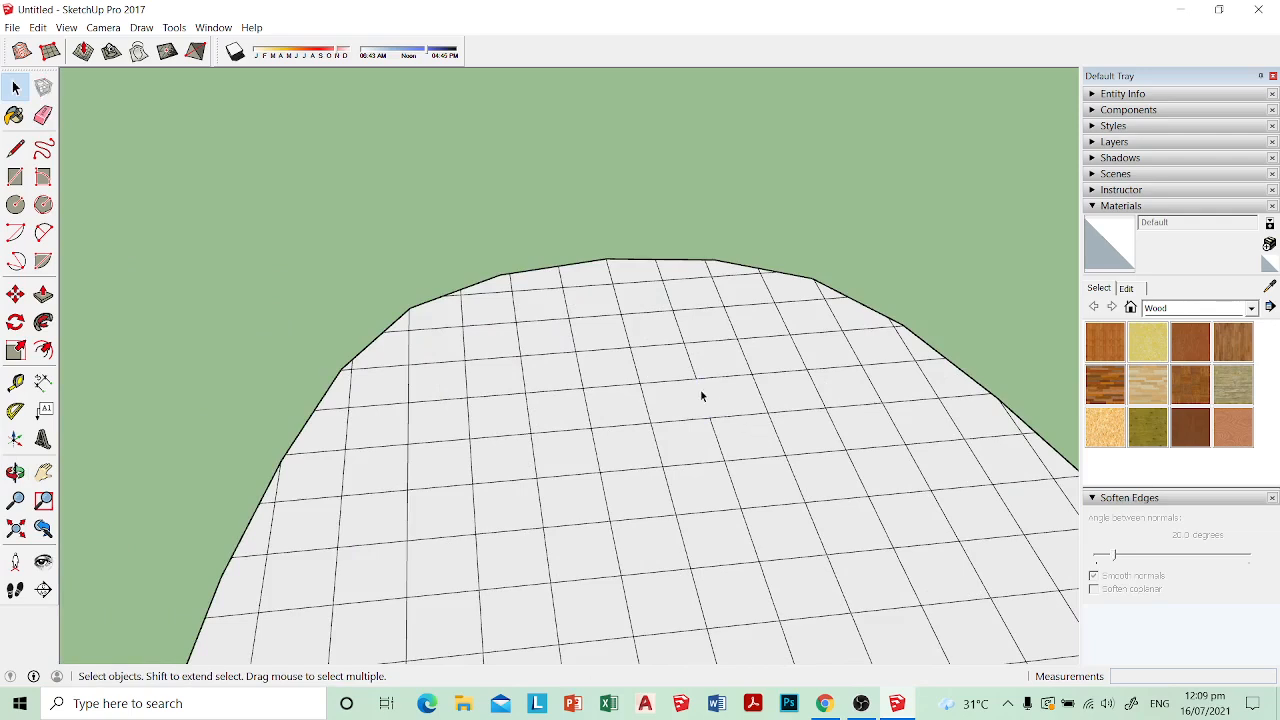
{"action": "key", "text": "l"}
{"action": "left_click", "coordinate": [697, 377]}
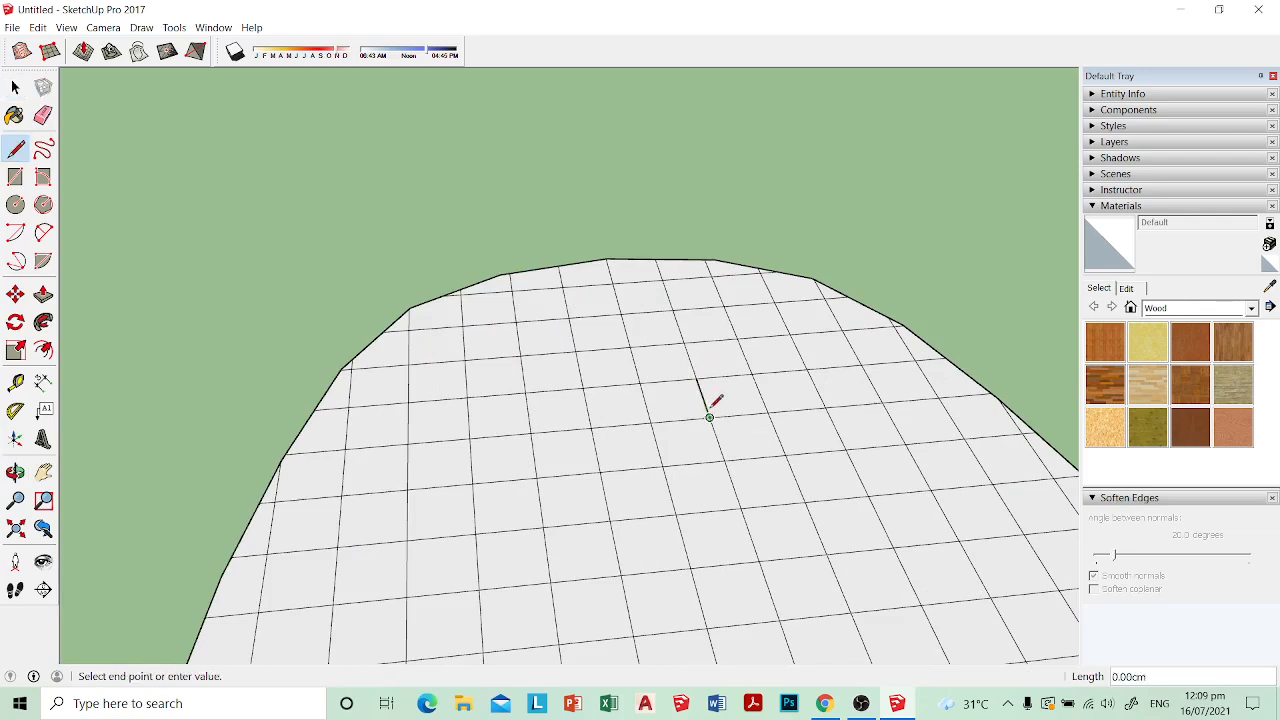
{"action": "left_click", "coordinate": [709, 416]}
{"action": "key", "text": "space"}
{"action": "scroll", "coordinate": [860, 252], "scroll_direction": "down", "scroll_amount": 2}
{"action": "scroll", "coordinate": [743, 371], "scroll_direction": "down", "scroll_amount": 3}
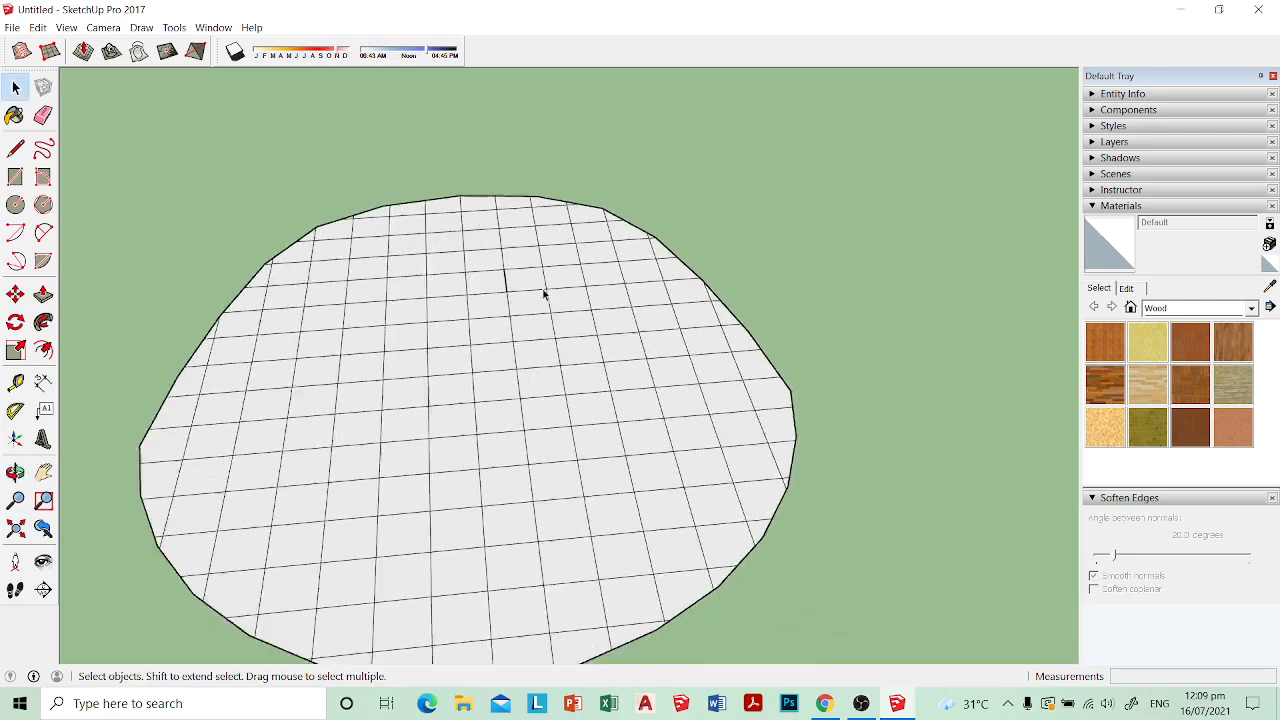
Step: Turn off the Profiles edge style so all edges display with thin lines
{"action": "middle_click_drag", "start_coordinate": [543, 291], "coordinate": [545, 380]}
{"action": "left_click", "coordinate": [66, 27]}
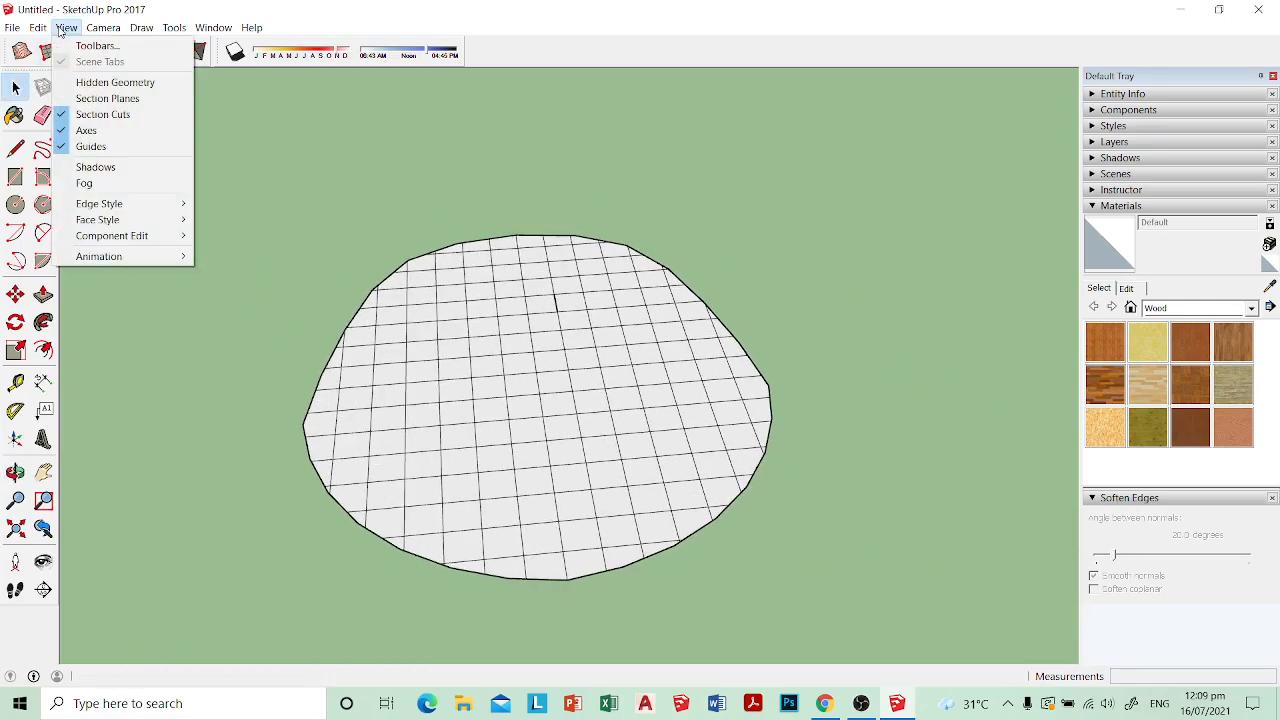
{"action": "mouse_move", "coordinate": [127, 206]}
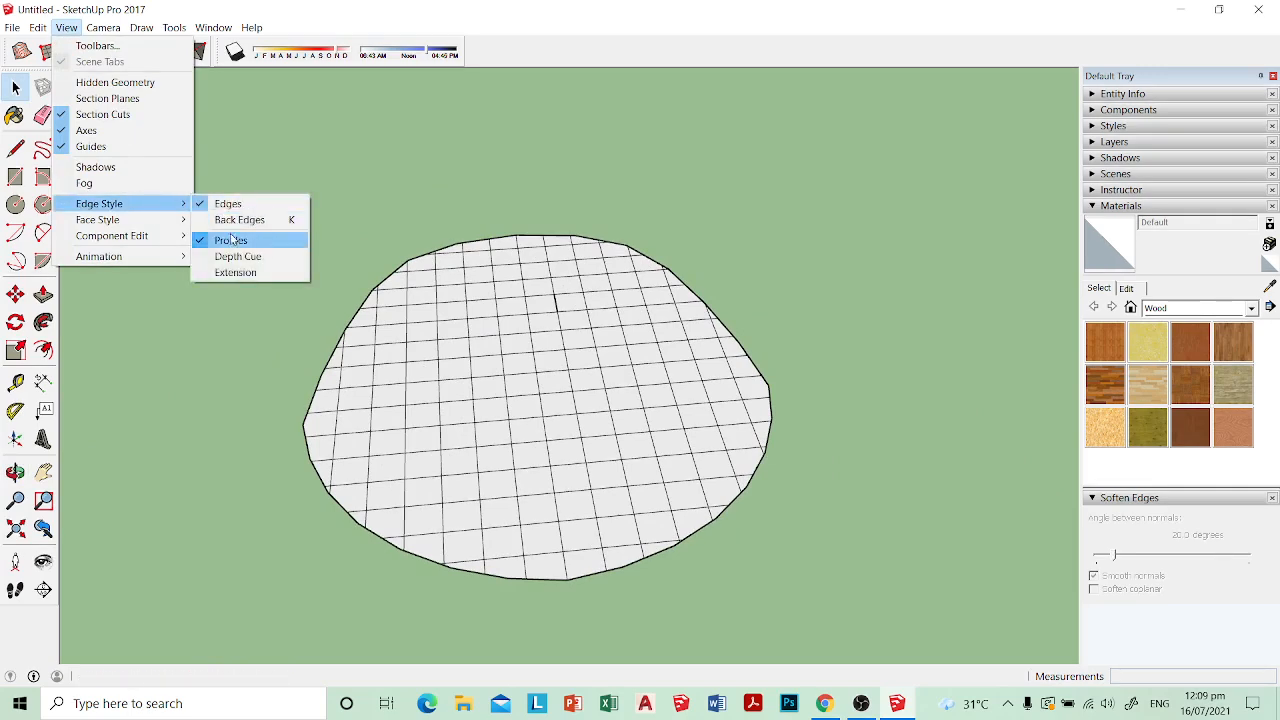
{"action": "left_click", "coordinate": [232, 241]}
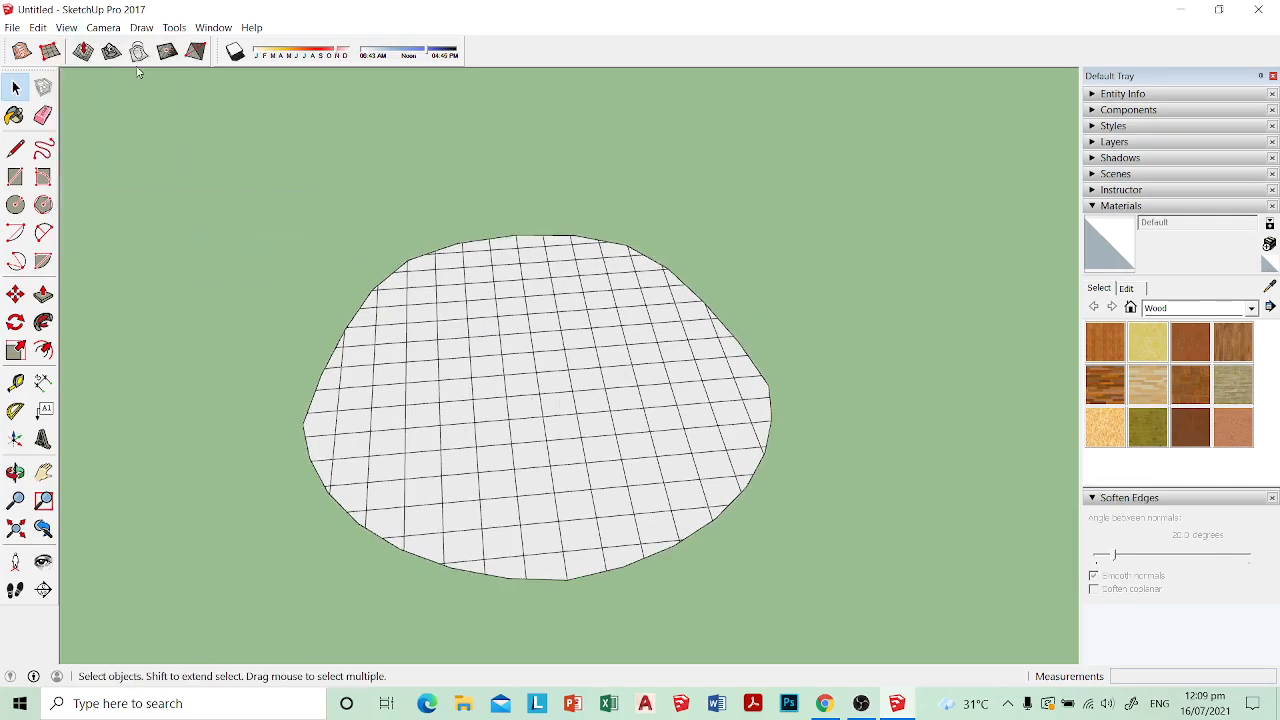
{"action": "left_click", "coordinate": [66, 27]}
{"action": "middle_click_drag", "start_coordinate": [896, 369], "coordinate": [140, 101]}
{"action": "scroll", "coordinate": [603, 403], "scroll_direction": "down", "scroll_amount": 4}
{"action": "scroll", "coordinate": [574, 383], "scroll_direction": "up", "scroll_amount": 5}
{"action": "scroll", "coordinate": [549, 443], "scroll_direction": "down", "scroll_amount": 3}
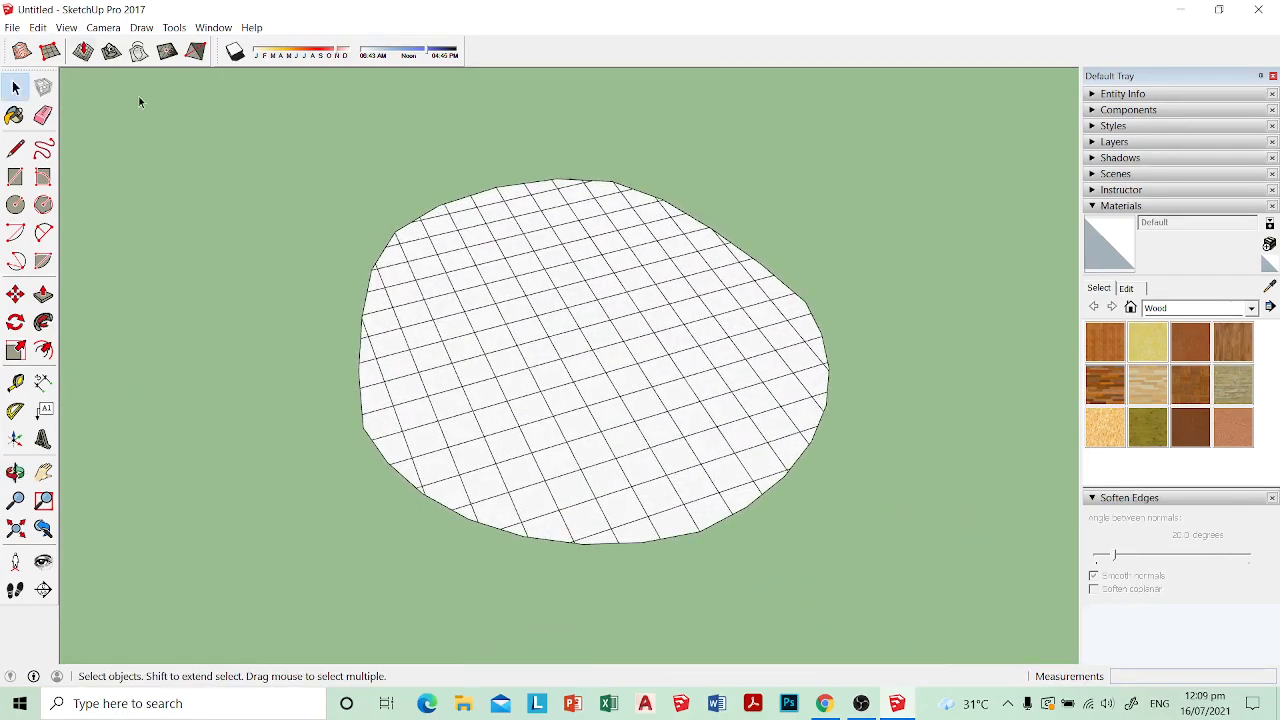
Step: Turn the Edges display off and back on
{"action": "left_click", "coordinate": [66, 27]}
{"action": "mouse_move", "coordinate": [140, 204]}
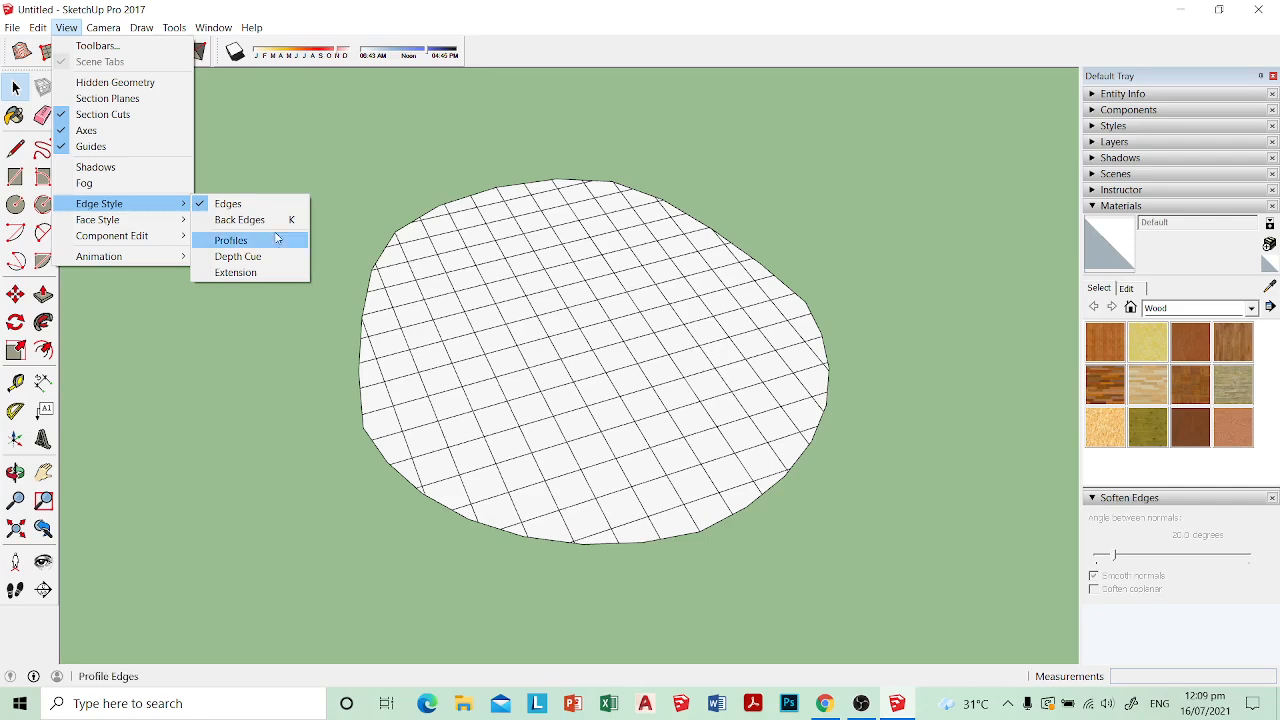
{"action": "left_click", "coordinate": [230, 205]}
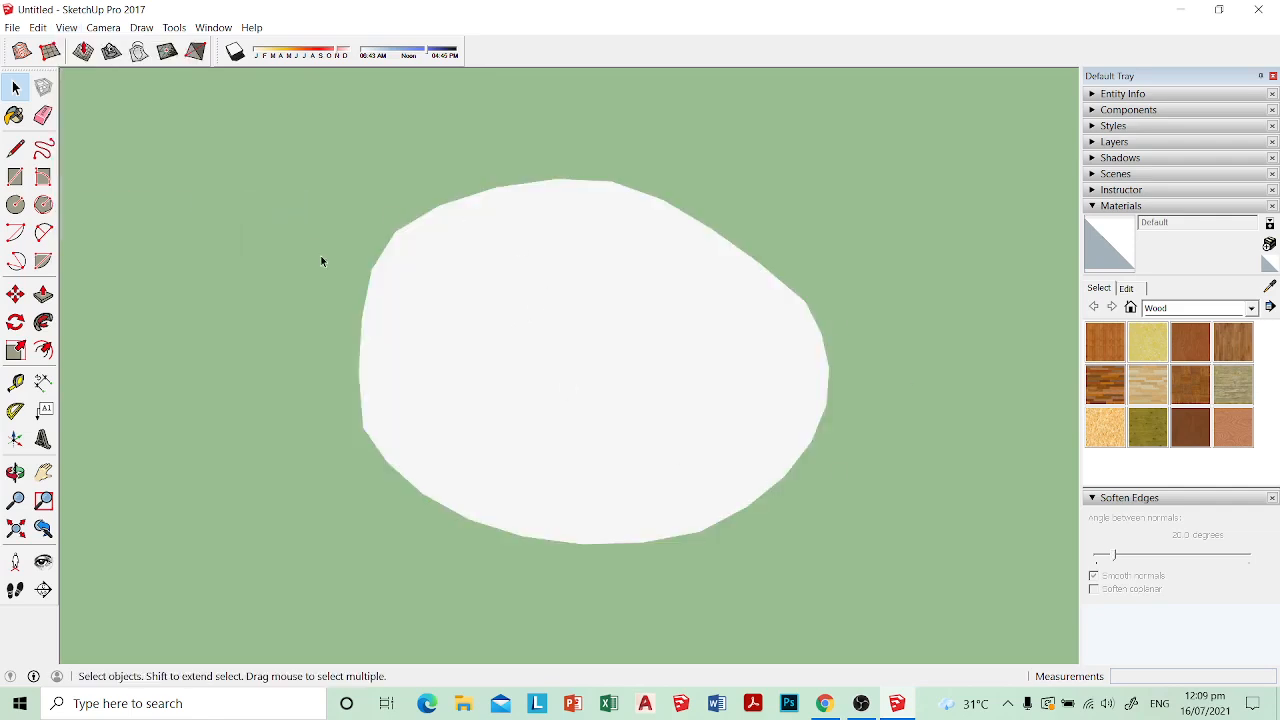
{"action": "left_click", "coordinate": [66, 27]}
{"action": "mouse_move", "coordinate": [37, 27]}
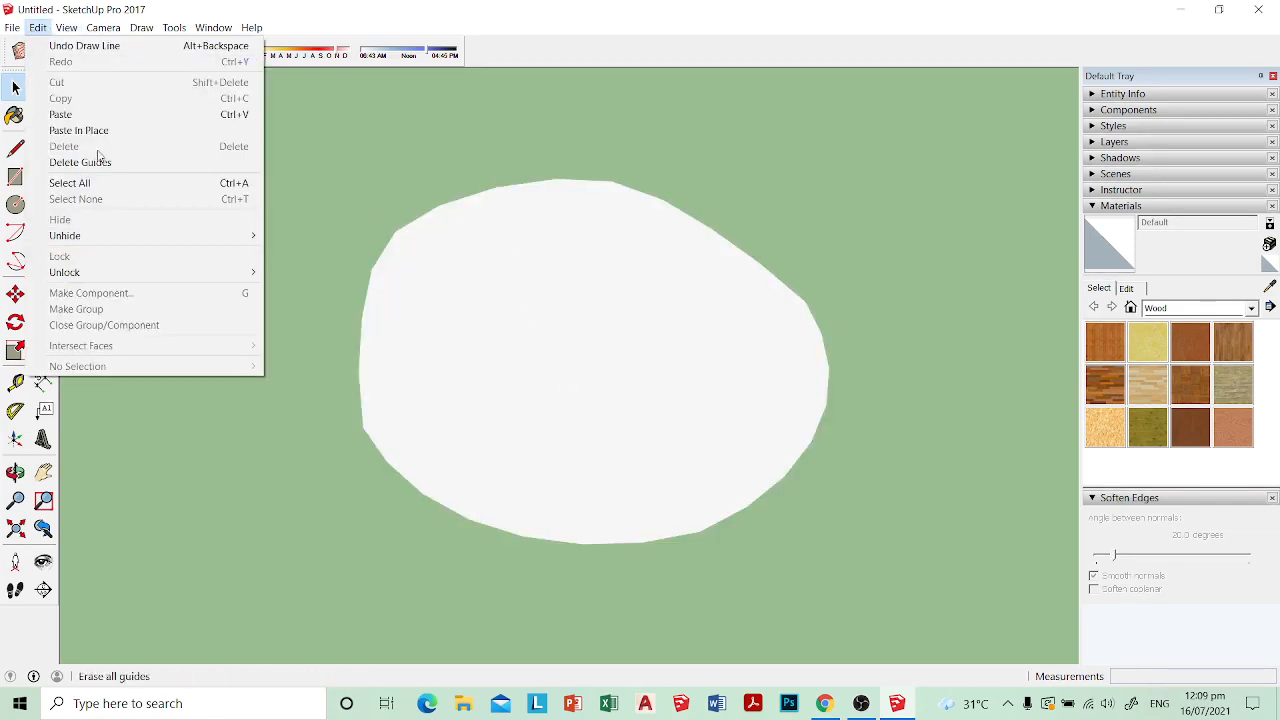
{"action": "mouse_move", "coordinate": [140, 204]}
{"action": "left_click", "coordinate": [228, 204]}
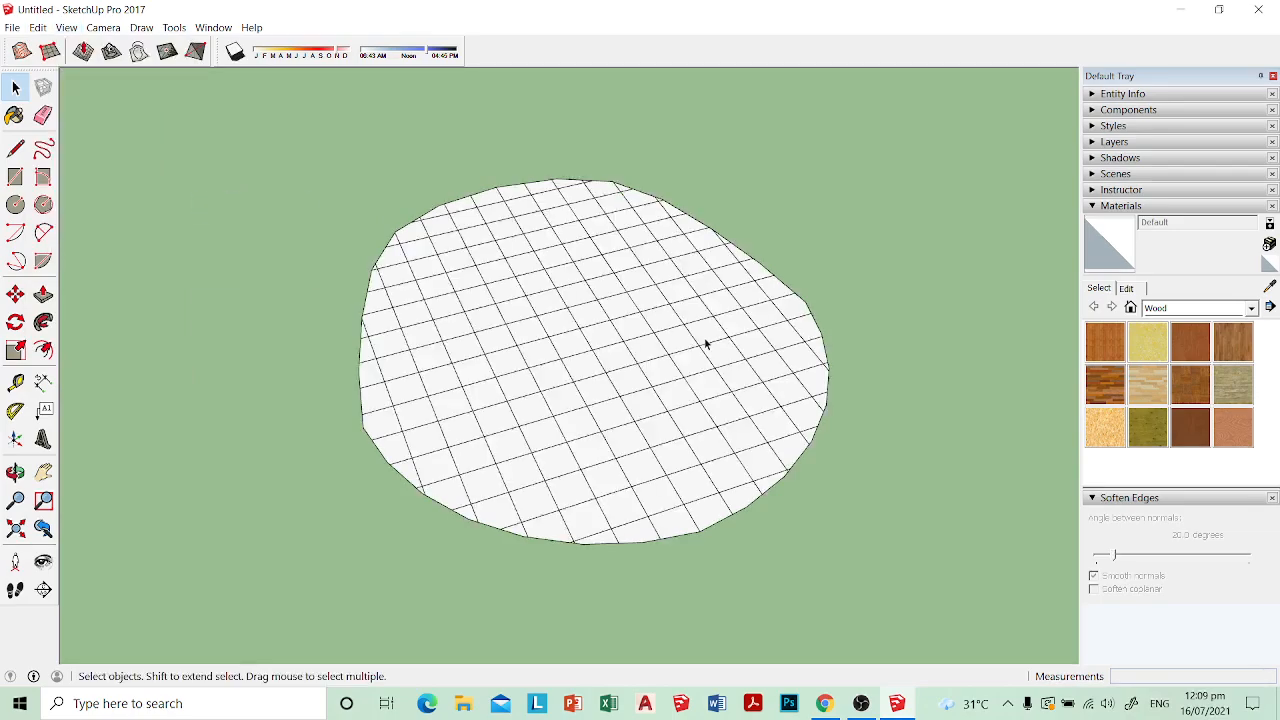
Step: Push/Pull the partial grid cell at the seat outline's rounded corner up by 1.5 cm
{"action": "middle_click_drag", "start_coordinate": [705, 343], "coordinate": [800, 466]}
{"action": "middle_click_drag", "start_coordinate": [871, 434], "coordinate": [563, 386]}
{"action": "middle_click_drag", "start_coordinate": [453, 338], "coordinate": [492, 512]}
{"action": "scroll", "coordinate": [406, 274], "scroll_direction": "up", "scroll_amount": 4}
{"action": "middle_click_drag", "start_coordinate": [400, 276], "coordinate": [460, 331], "text": "shift"}
{"action": "scroll", "coordinate": [460, 325], "scroll_direction": "up", "scroll_amount": 5}
{"action": "key", "text": "p"}
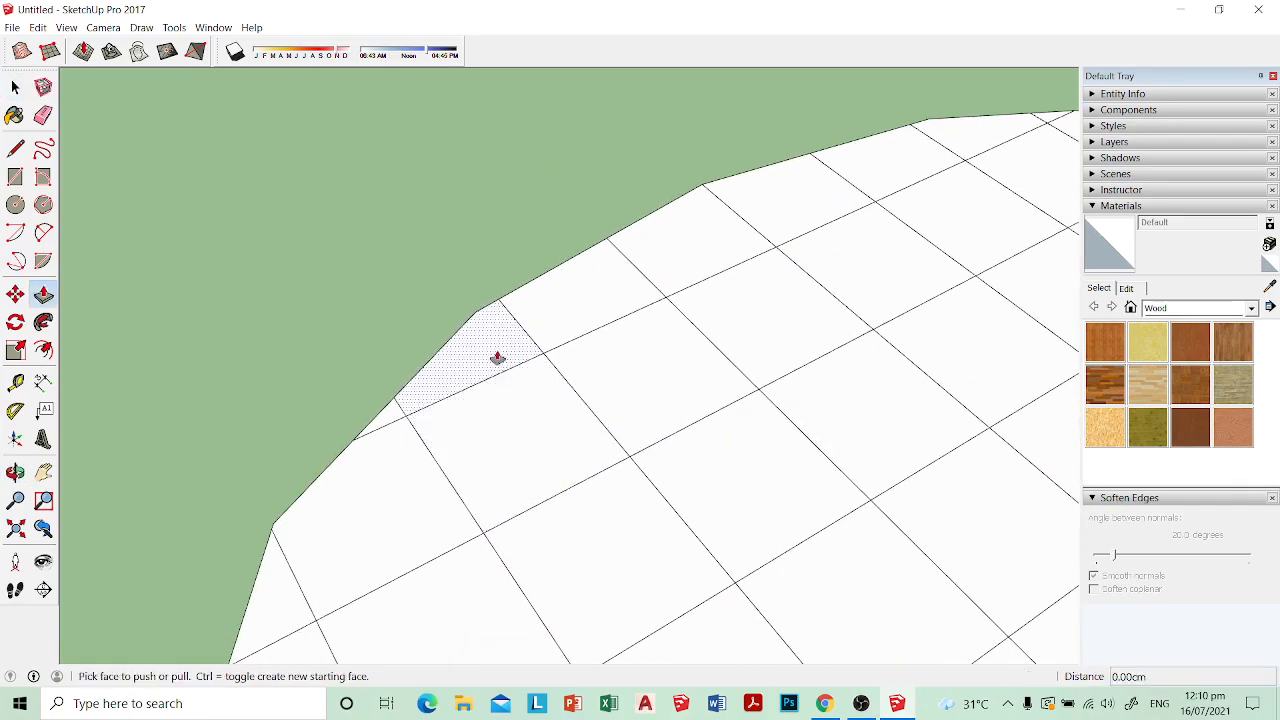
{"action": "left_click", "coordinate": [497, 357]}
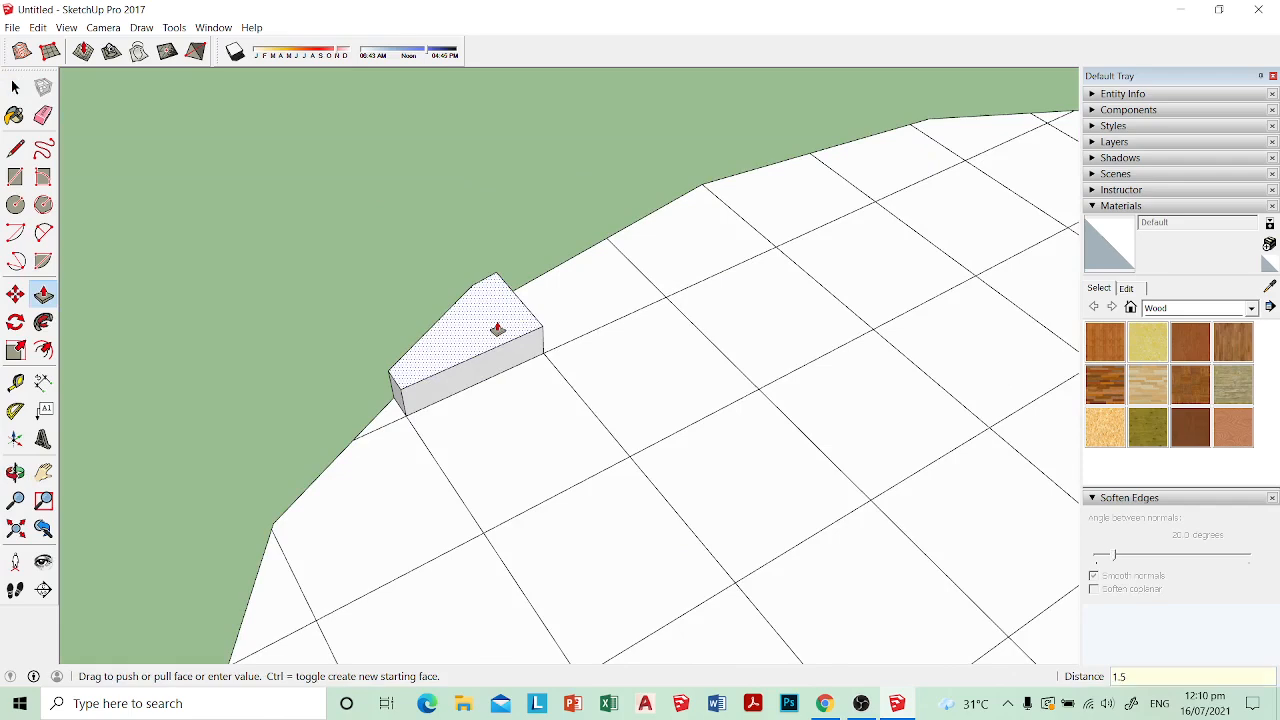
{"action": "key", "text": "Return"}
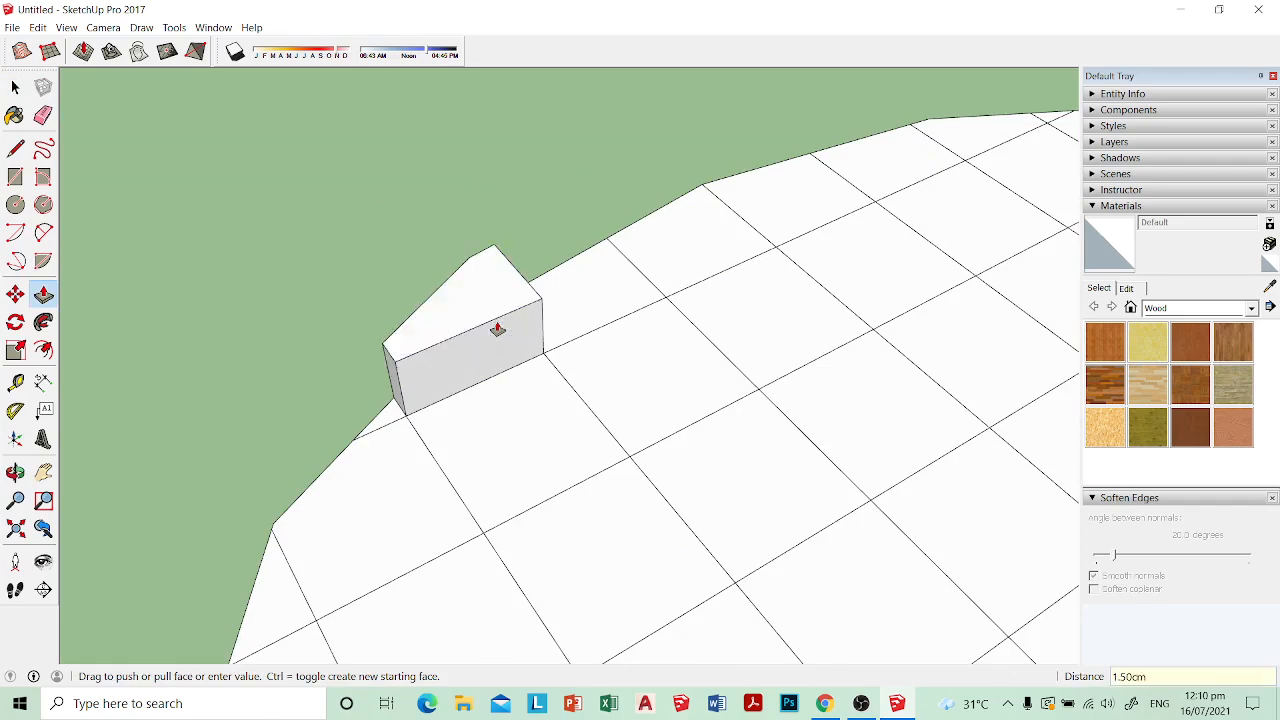
Step: Raise the adjacent small triangular cell and the next edge cell to the height of the first raised cell
{"action": "left_click", "coordinate": [390, 420]}
{"action": "left_click", "coordinate": [391, 366]}
{"action": "scroll", "coordinate": [403, 397], "scroll_direction": "down", "scroll_amount": 1}
{"action": "middle_click_drag", "start_coordinate": [358, 457], "coordinate": [534, 318], "text": "shift"}
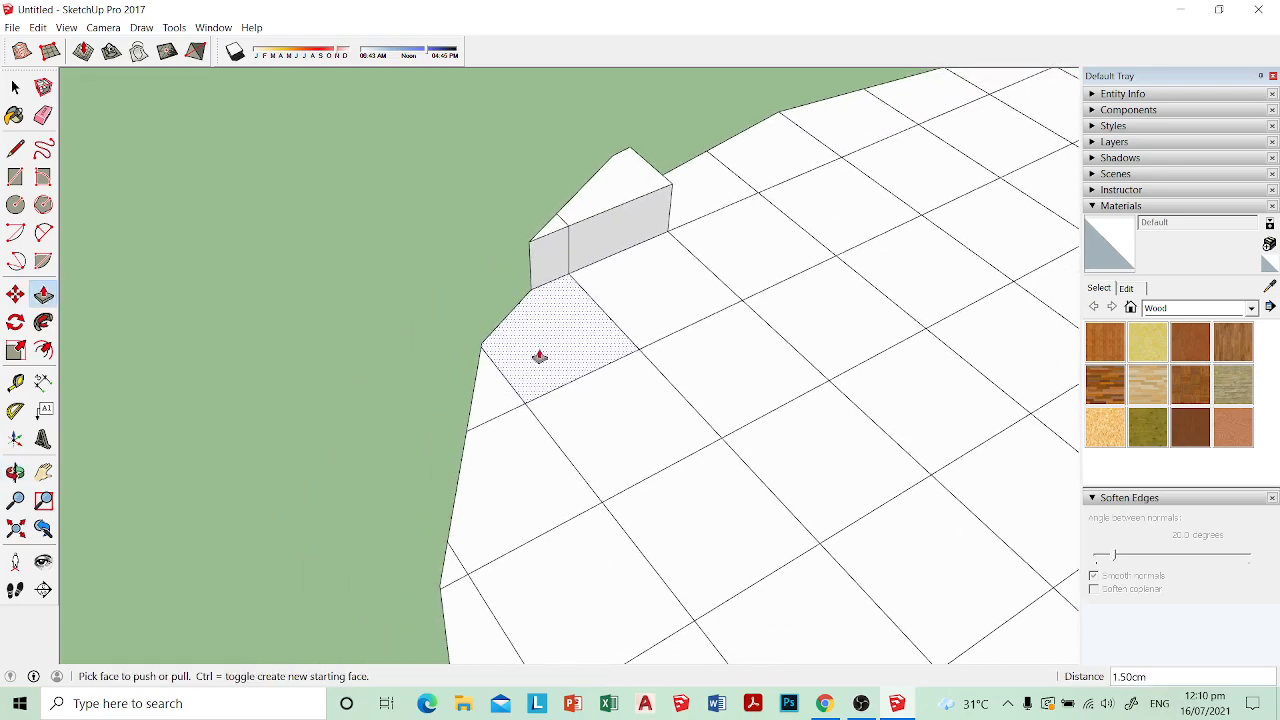
{"action": "left_click", "coordinate": [43, 293]}
{"action": "middle_click_drag", "start_coordinate": [587, 368], "coordinate": [554, 320], "text": "shift"}
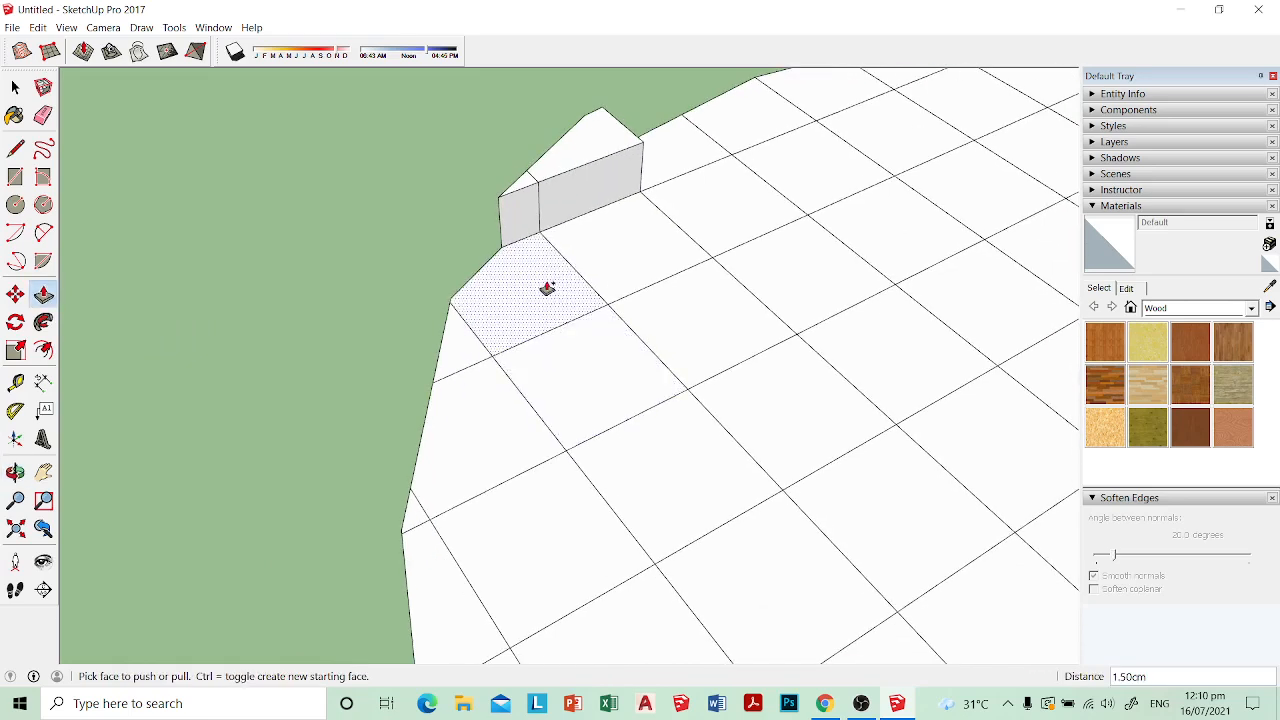
{"action": "left_click", "coordinate": [547, 288]}
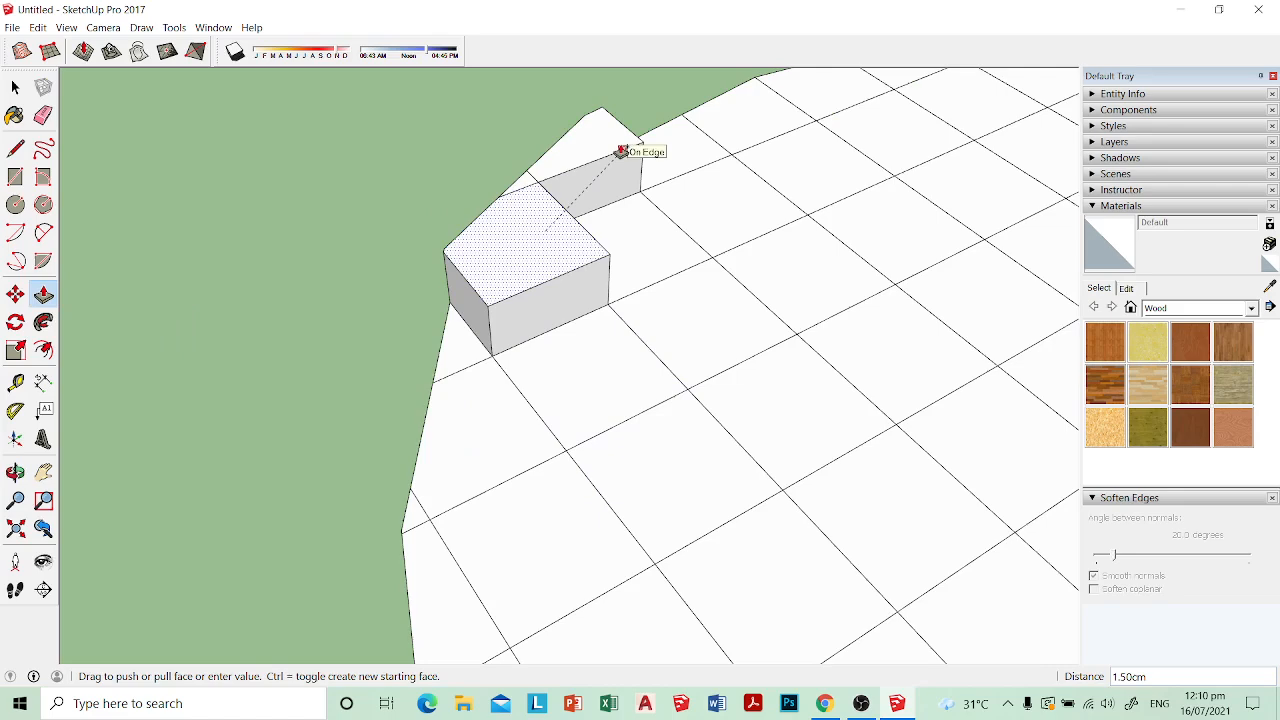
{"action": "left_click", "coordinate": [622, 150]}
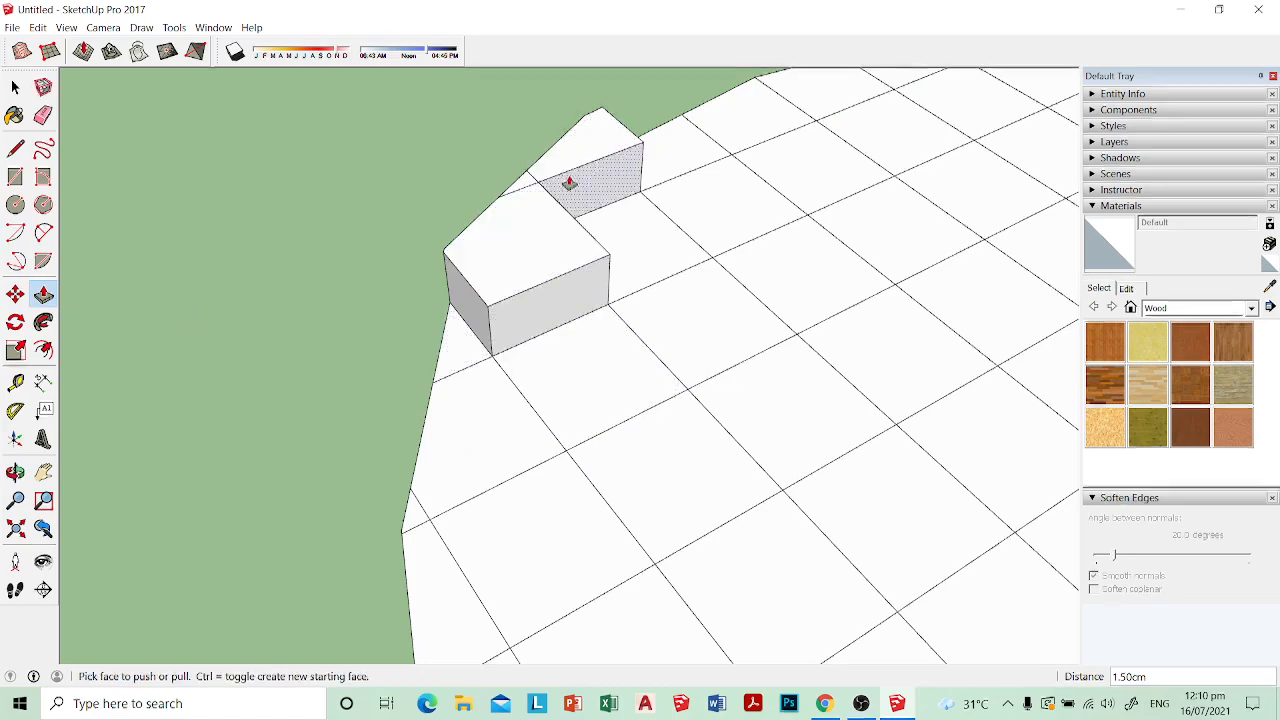
Step: Push/Pull the following cells along the seat's edge up by the same 1.5 cm distance
{"action": "middle_click_drag", "start_coordinate": [526, 325], "coordinate": [582, 268], "text": "shift"}
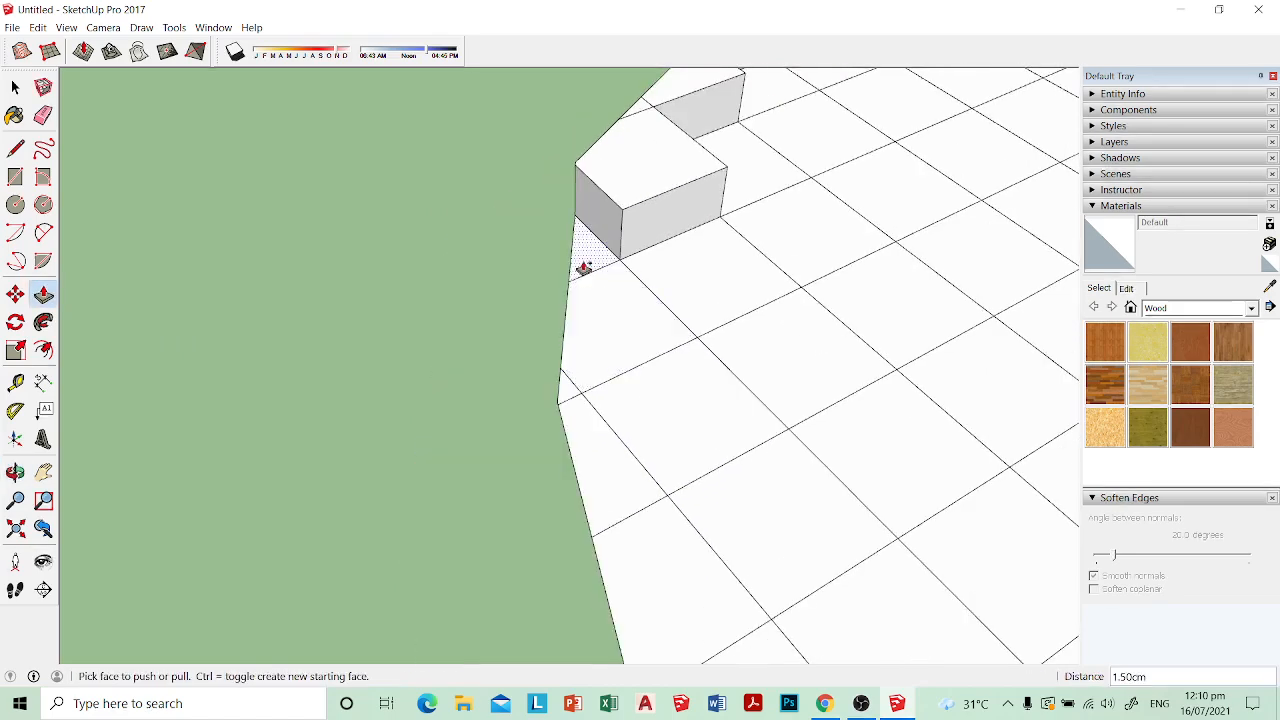
{"action": "double_click", "coordinate": [583, 270]}
{"action": "double_click", "coordinate": [592, 320]}
{"action": "middle_click_drag", "start_coordinate": [581, 411], "coordinate": [517, 270], "text": "shift"}
{"action": "double_click", "coordinate": [551, 320]}
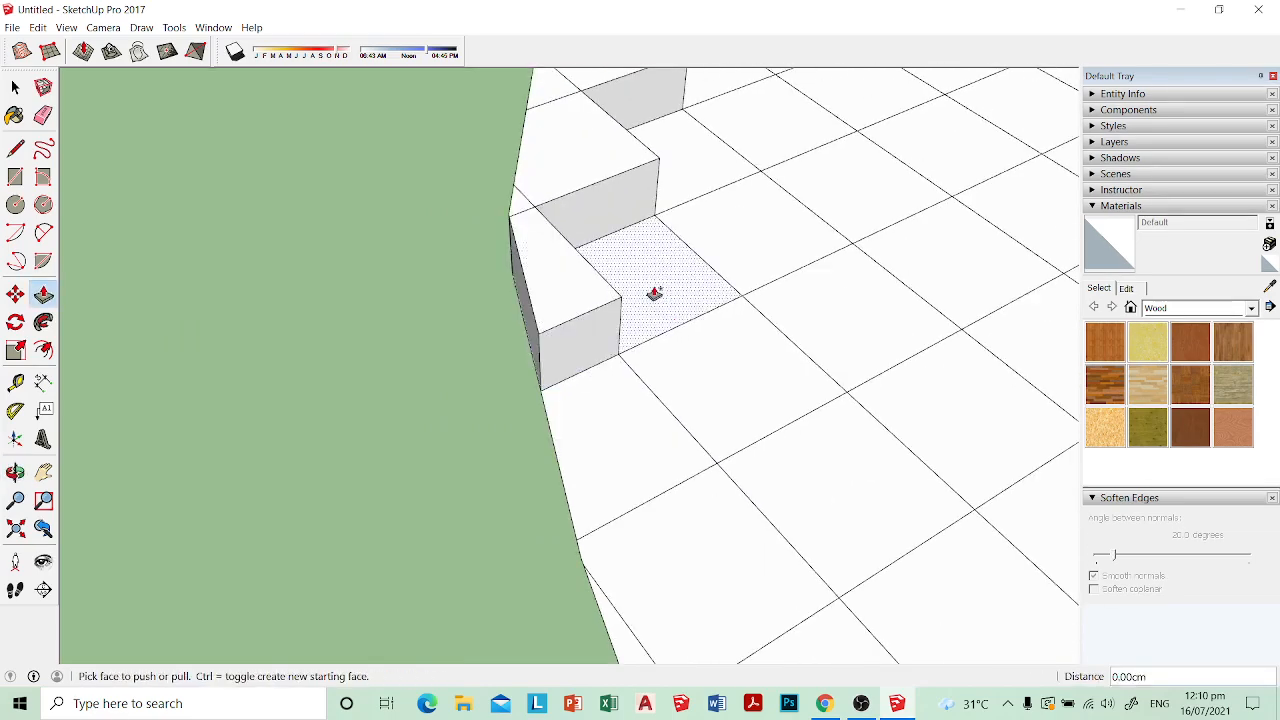
{"action": "double_click", "coordinate": [654, 293]}
{"action": "middle_click_drag", "start_coordinate": [646, 421], "coordinate": [557, 267], "text": "shift"}
{"action": "double_click", "coordinate": [534, 267]}
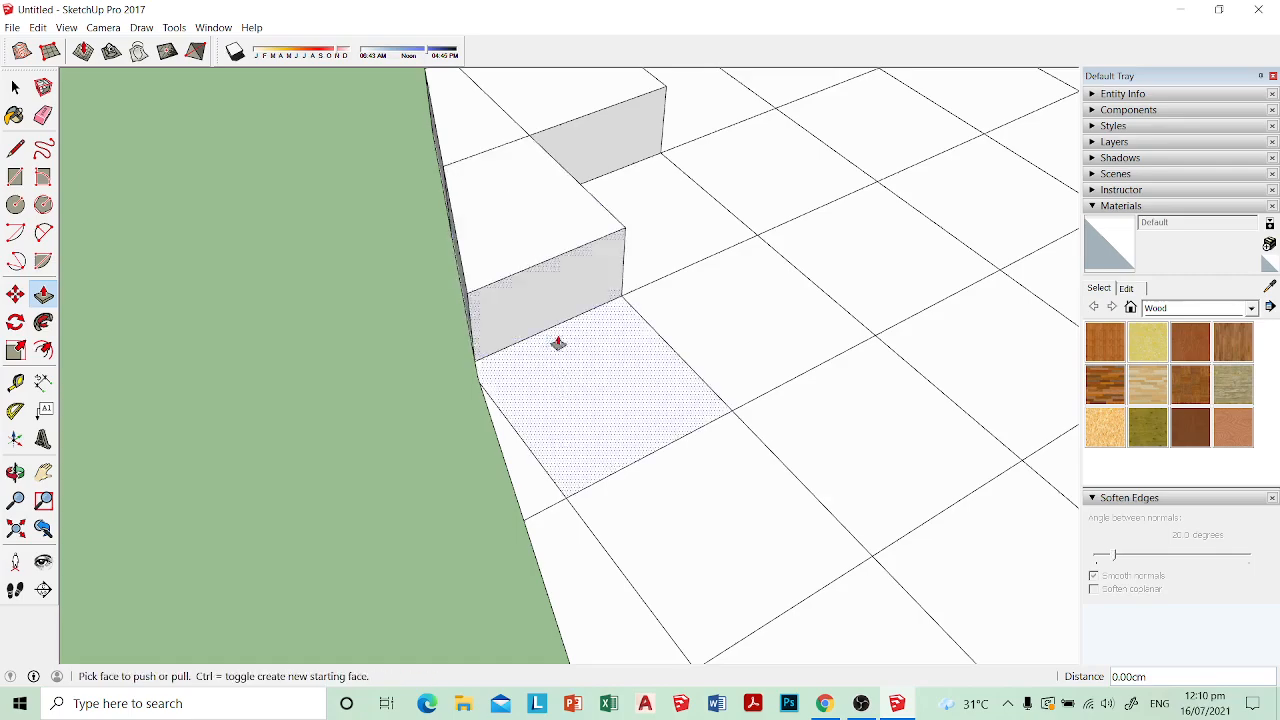
Step: Push/Pull the next cell along the seat's rounded edge up by 1.5 cm
{"action": "middle_click_drag", "start_coordinate": [557, 343], "coordinate": [600, 341]}
{"action": "left_click_drag", "start_coordinate": [595, 356], "coordinate": [482, 240]}
{"action": "middle_click_drag", "start_coordinate": [551, 369], "coordinate": [670, 145]}
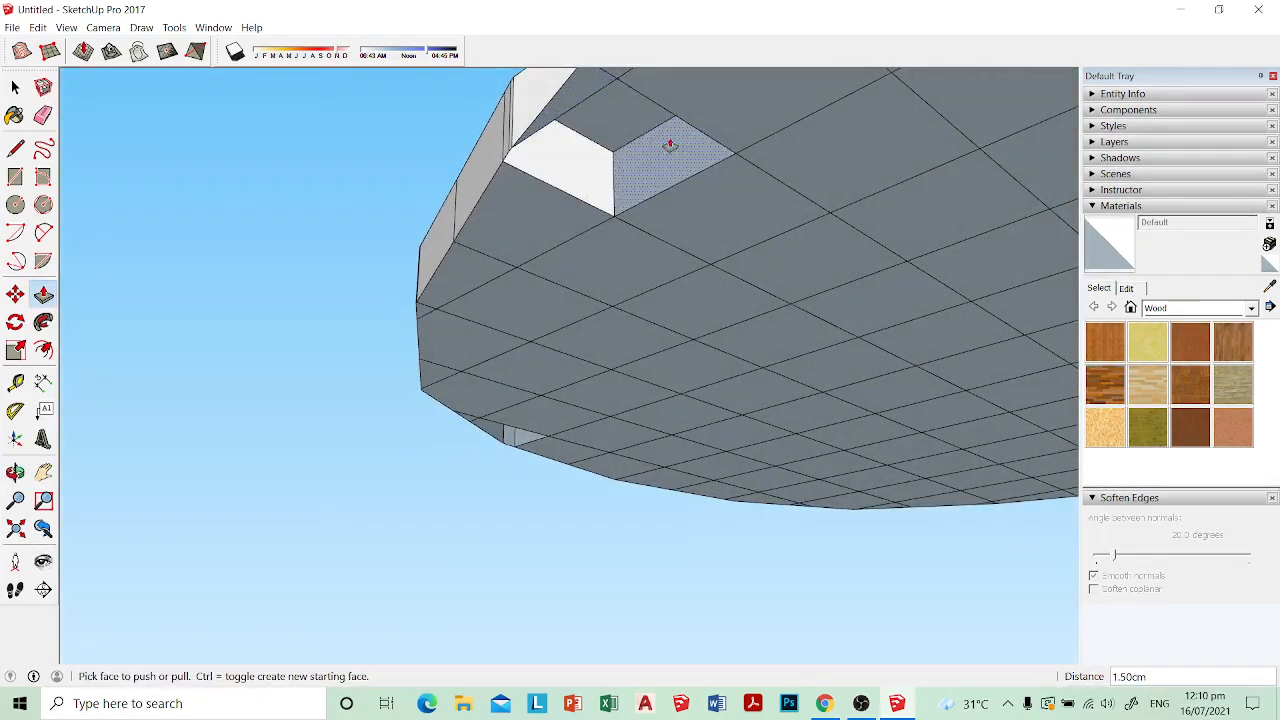
Step: Push/Pull the recessed underside faces of the raised cells back flush with the bottom of the seat
{"action": "middle_click_drag", "start_coordinate": [600, 177], "coordinate": [664, 198]}
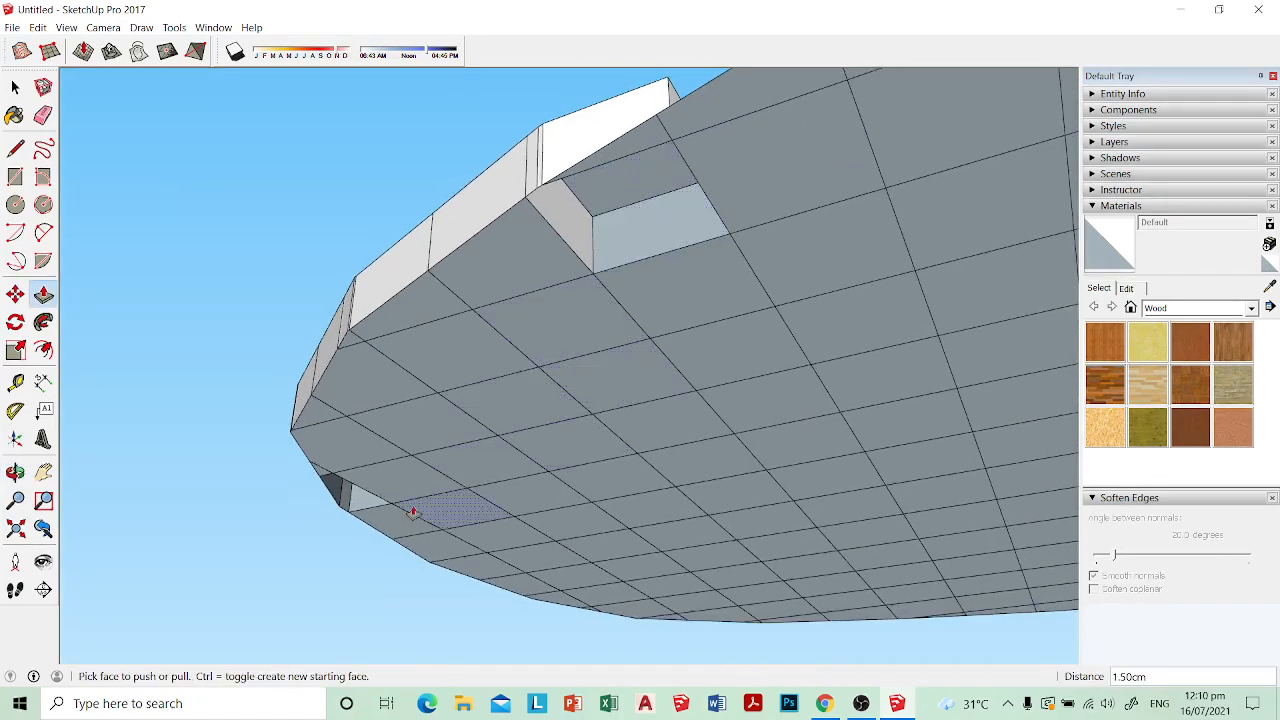
{"action": "middle_click_drag", "start_coordinate": [412, 512], "coordinate": [697, 303]}
{"action": "middle_click_drag", "start_coordinate": [389, 294], "coordinate": [341, 335]}
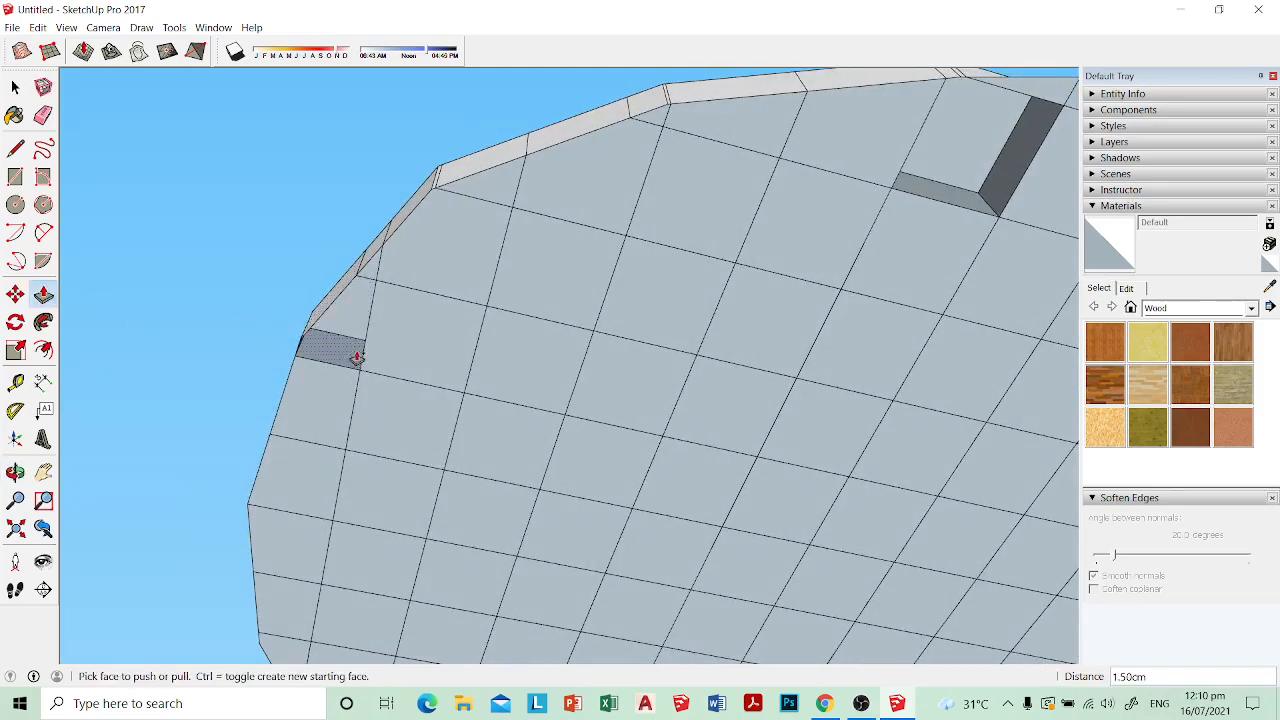
{"action": "left_click_drag", "start_coordinate": [352, 338], "coordinate": [362, 367]}
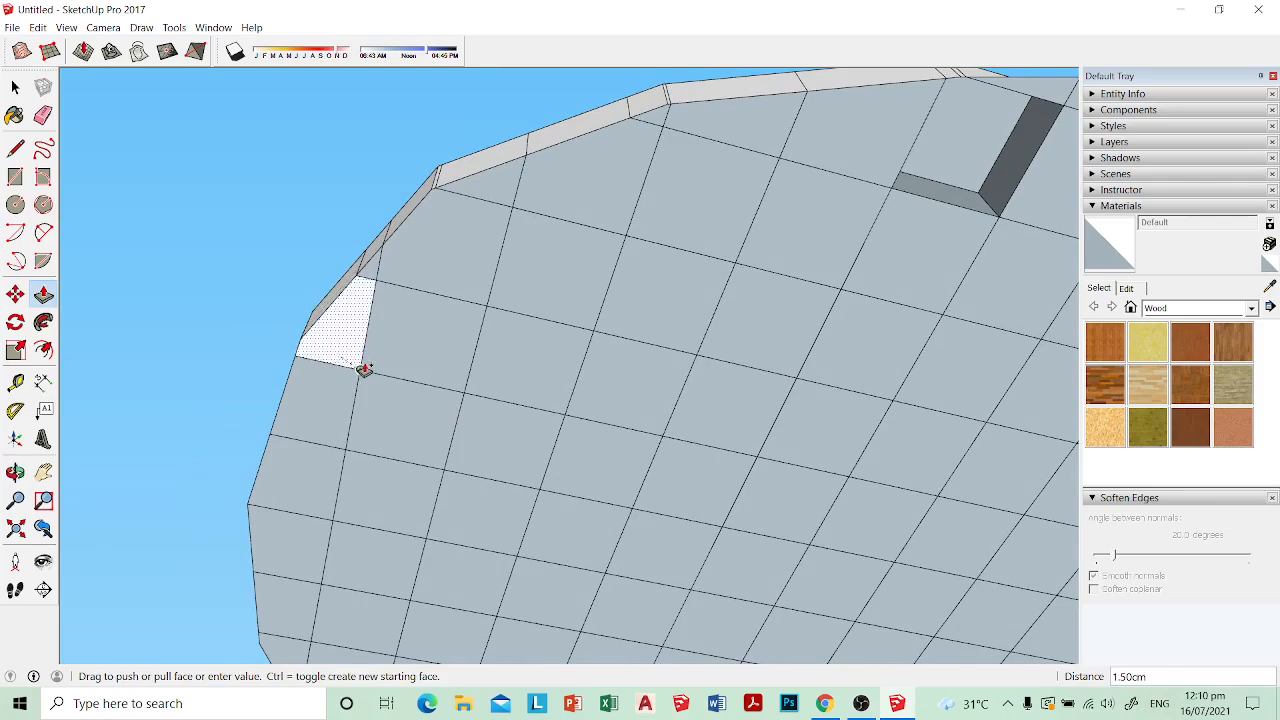
{"action": "left_click_drag", "start_coordinate": [955, 171], "coordinate": [897, 191]}
Step: Reverse the two white faces on the underside of the seat
{"action": "right_click", "coordinate": [955, 162]}
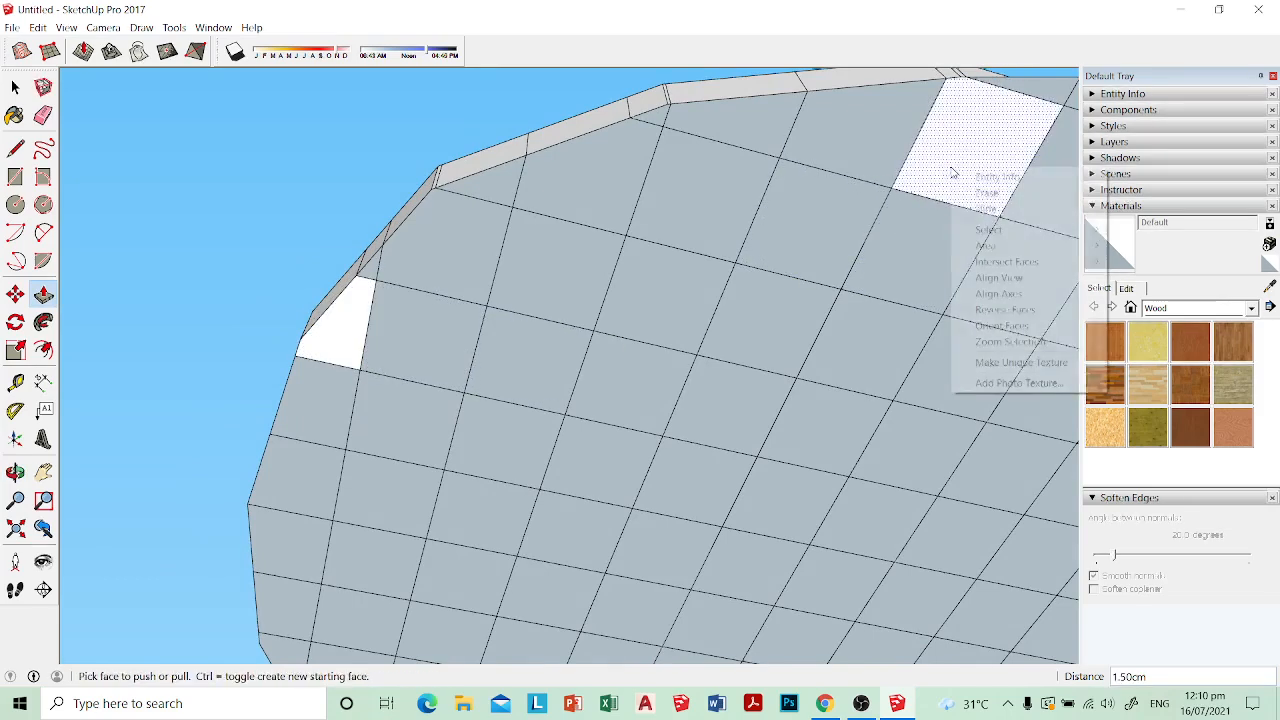
{"action": "left_click", "coordinate": [1000, 307]}
{"action": "right_click", "coordinate": [340, 337]}
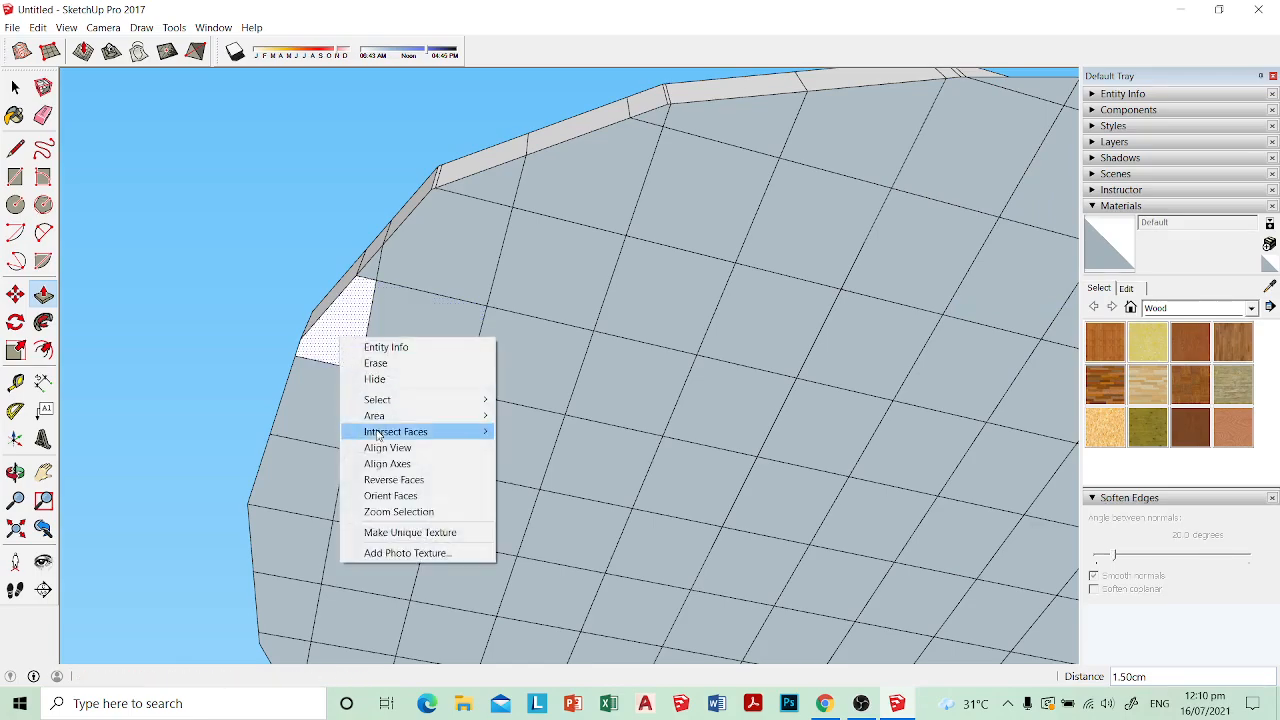
{"action": "left_click", "coordinate": [394, 481]}
Step: Reverse the two dark top faces of the raised cells along the seat's edge
{"action": "middle_click_drag", "start_coordinate": [523, 280], "coordinate": [451, 583]}
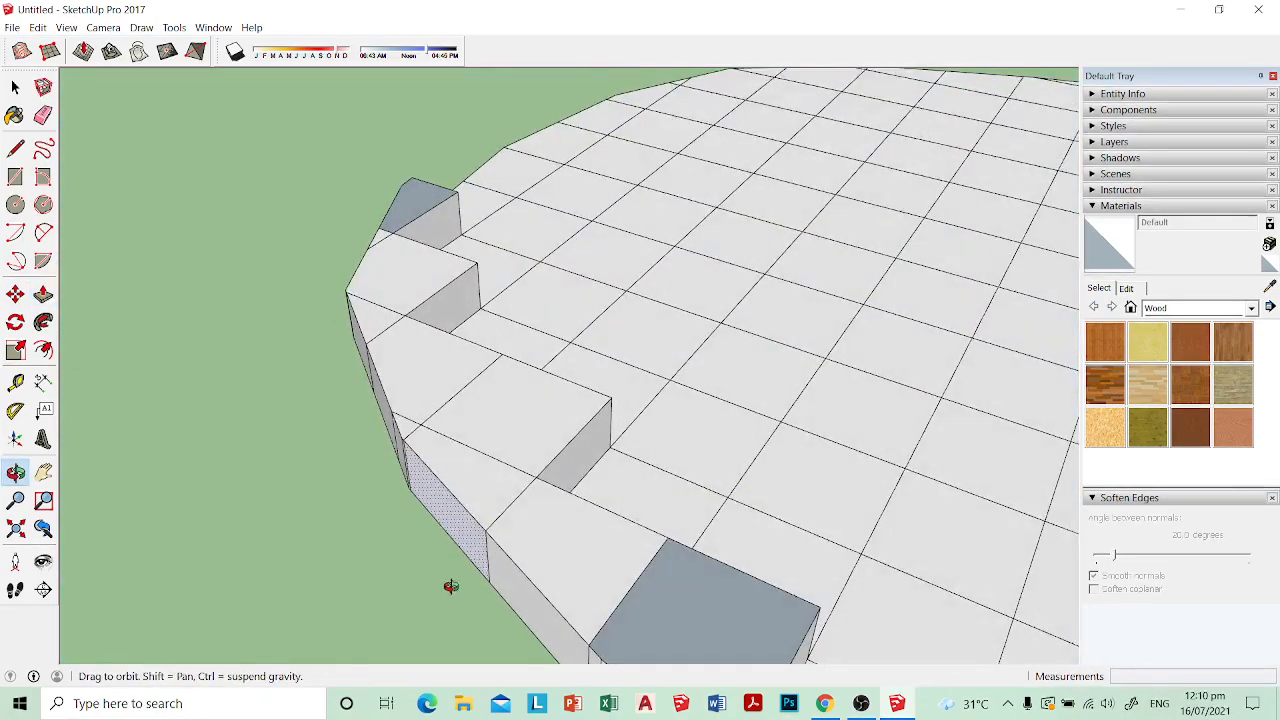
{"action": "right_click", "coordinate": [430, 215]}
{"action": "left_click", "coordinate": [495, 356]}
{"action": "middle_click_drag", "start_coordinate": [495, 356], "coordinate": [508, 280]}
{"action": "right_click", "coordinate": [537, 341]}
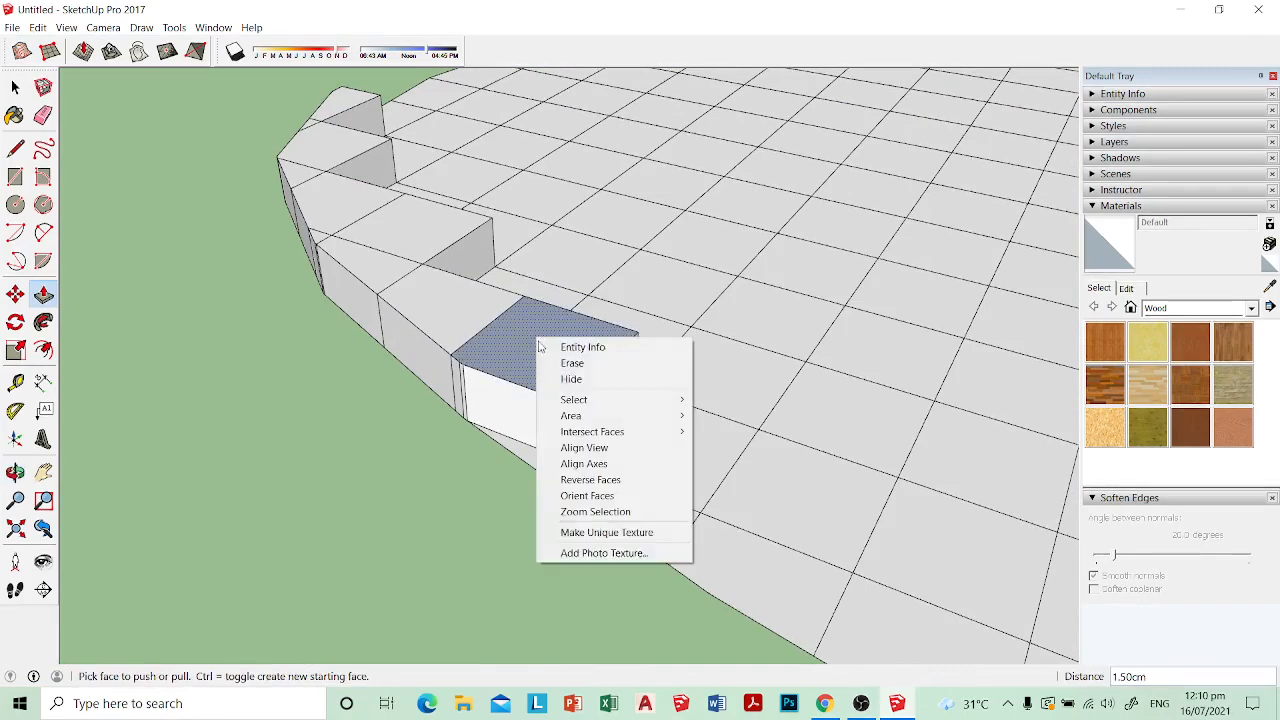
{"action": "left_click", "coordinate": [590, 480]}
Step: Repeat the 1.5 cm Push/Pull on the partial edge cells following the last reversed block
{"action": "middle_click_drag", "start_coordinate": [600, 483], "coordinate": [466, 386]}
{"action": "double_click", "coordinate": [404, 375]}
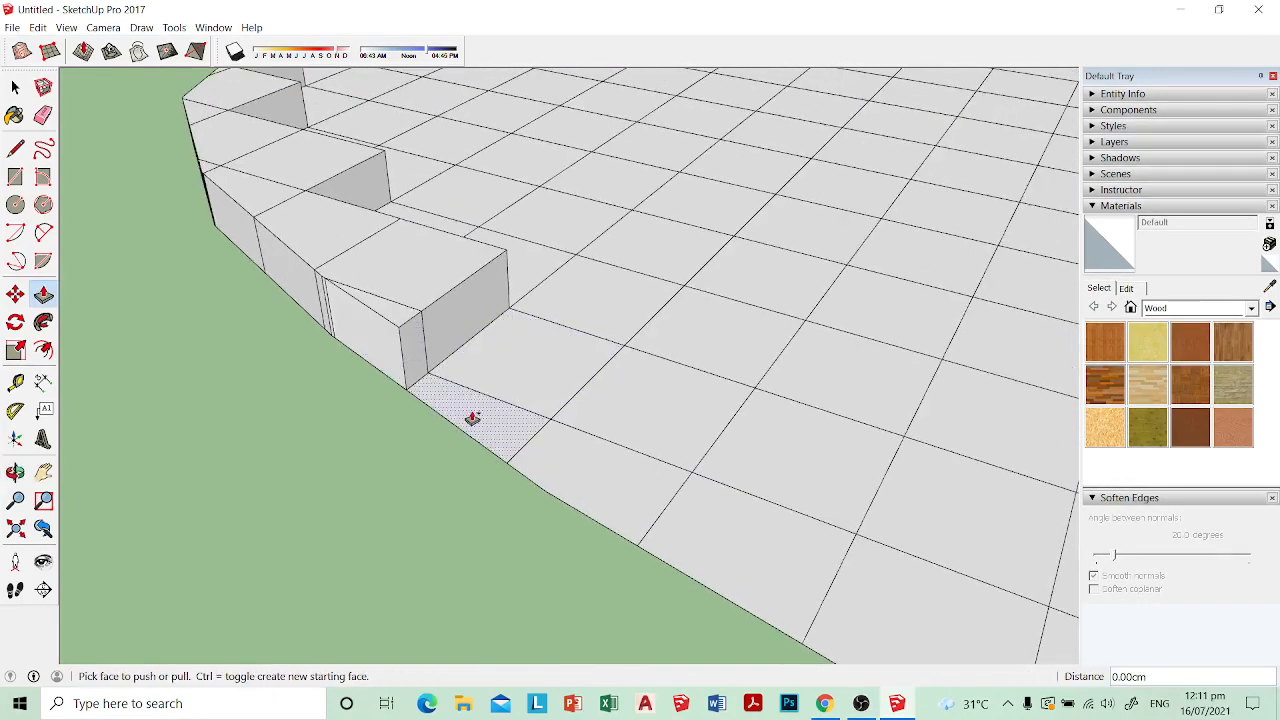
{"action": "double_click", "coordinate": [472, 420]}
{"action": "double_click", "coordinate": [563, 469]}
{"action": "middle_click_drag", "start_coordinate": [634, 513], "coordinate": [540, 420]}
{"action": "double_click", "coordinate": [629, 450]}
{"action": "middle_click_drag", "start_coordinate": [629, 450], "coordinate": [580, 386]}
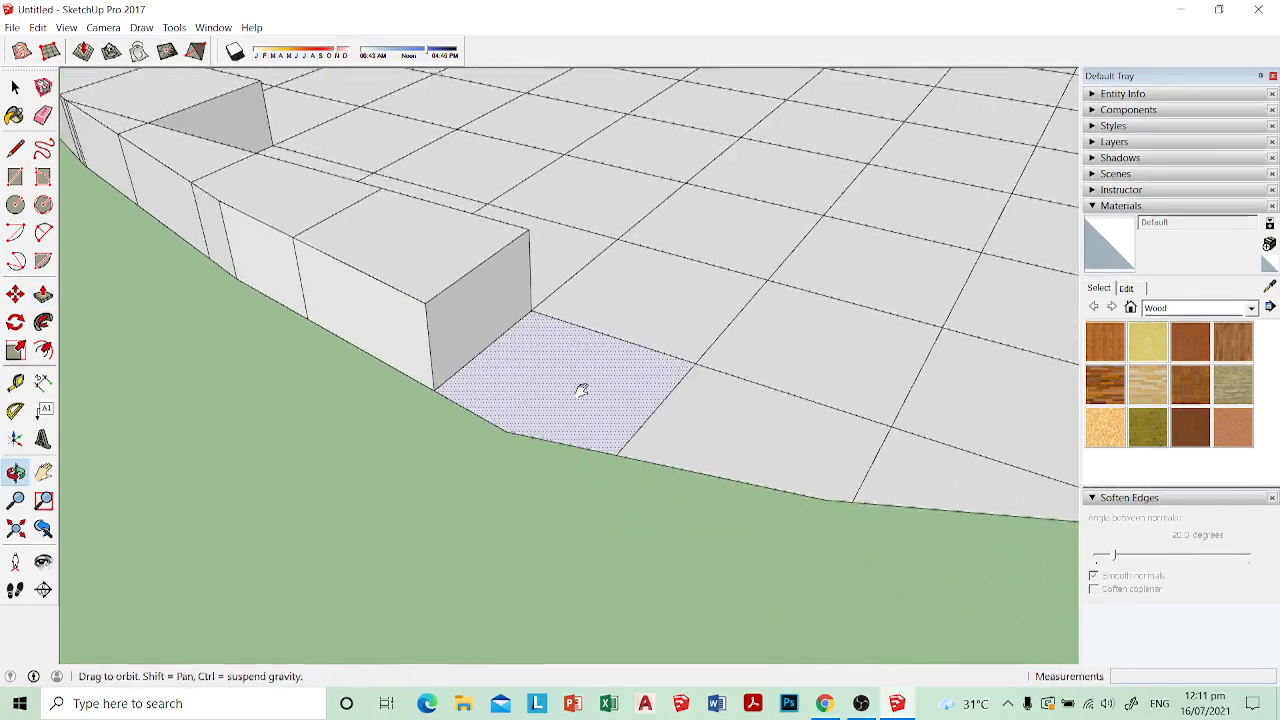
{"action": "double_click", "coordinate": [577, 393]}
{"action": "double_click", "coordinate": [726, 447]}
Step: Raise the next run of edge cells around the curve by the same 1.5 cm, including the small corner pieces
{"action": "middle_click_drag", "start_coordinate": [726, 447], "coordinate": [617, 447]}
{"action": "double_click", "coordinate": [583, 420]}
{"action": "double_click", "coordinate": [617, 447]}
{"action": "middle_click_drag", "start_coordinate": [786, 423], "coordinate": [580, 434]}
{"action": "double_click", "coordinate": [646, 429]}
{"action": "double_click", "coordinate": [633, 450]}
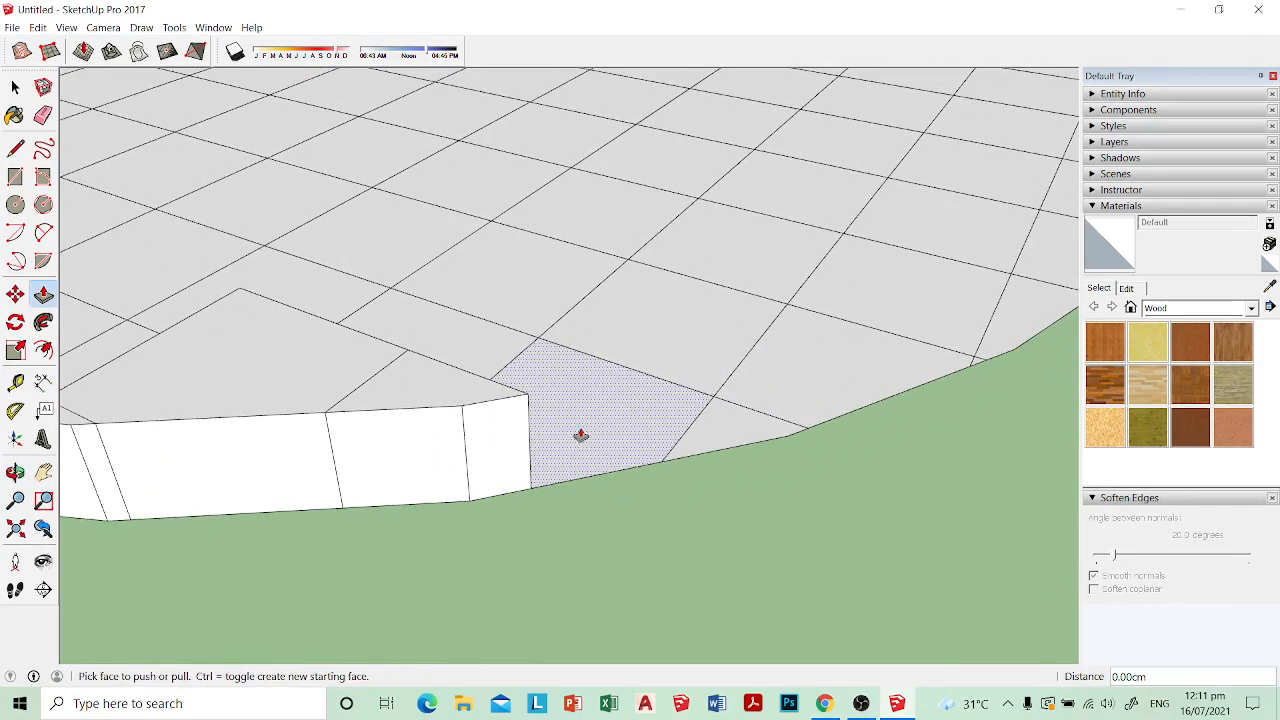
{"action": "double_click", "coordinate": [605, 428]}
{"action": "double_click", "coordinate": [718, 440]}
{"action": "middle_click_drag", "start_coordinate": [836, 412], "coordinate": [684, 434]}
{"action": "double_click", "coordinate": [686, 435]}
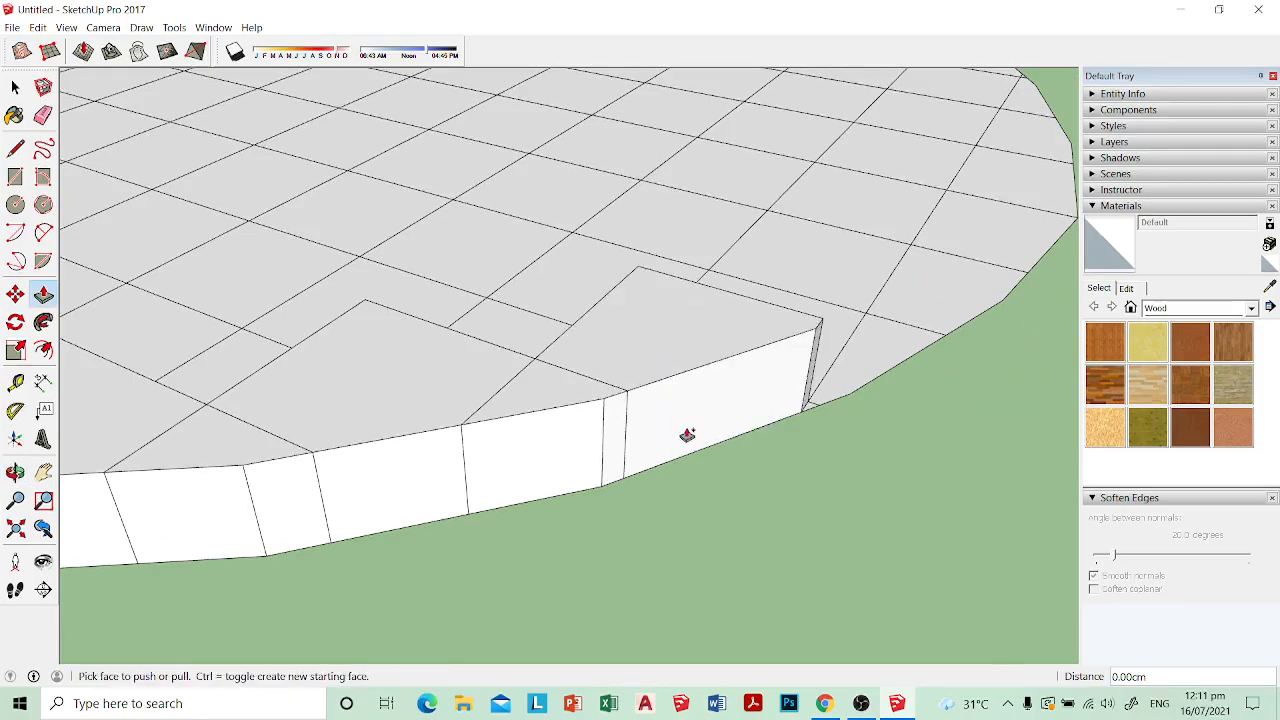
{"action": "middle_click_drag", "start_coordinate": [865, 388], "coordinate": [736, 449]}
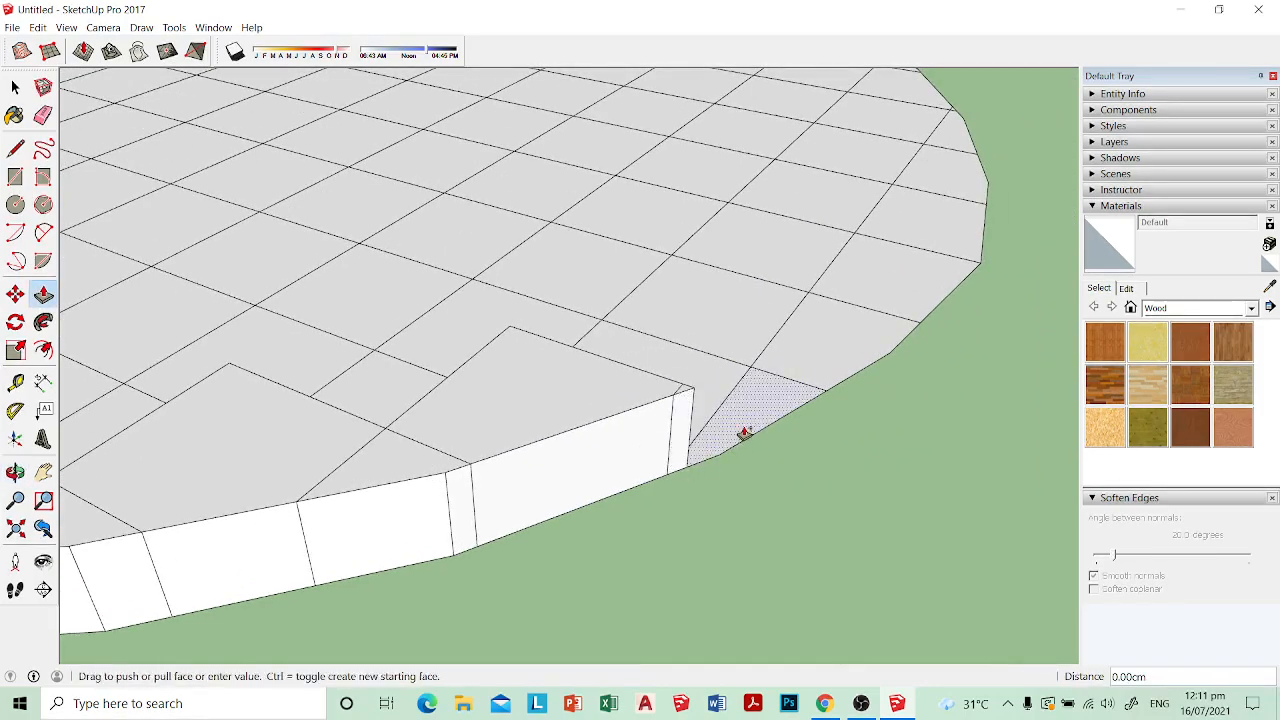
{"action": "double_click", "coordinate": [743, 433]}
Step: Continue the raised border by applying the 1.5 cm Push/Pull to the following full and partial cells on the outline
{"action": "middle_click_drag", "start_coordinate": [806, 374], "coordinate": [623, 467]}
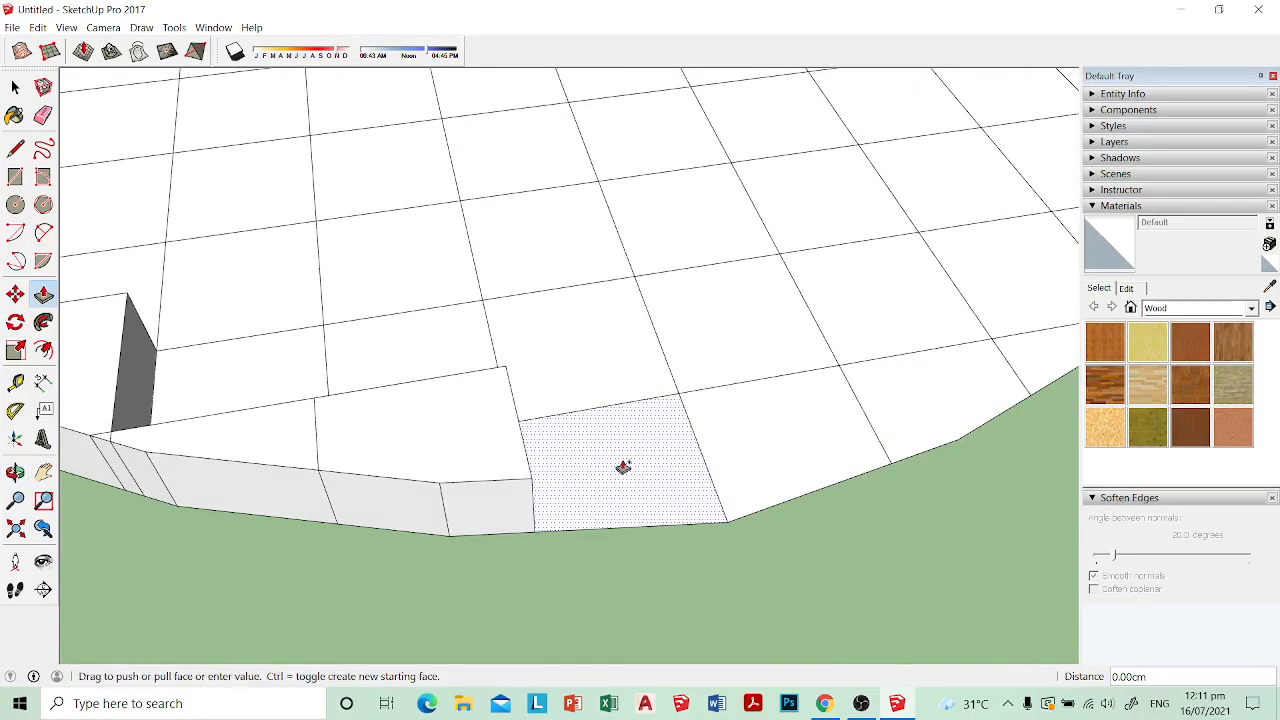
{"action": "double_click", "coordinate": [623, 467]}
{"action": "middle_click_drag", "start_coordinate": [790, 436], "coordinate": [674, 454]}
{"action": "double_click", "coordinate": [731, 483]}
{"action": "middle_click_drag", "start_coordinate": [848, 474], "coordinate": [509, 449], "text": "shift"}
{"action": "double_click", "coordinate": [592, 459]}
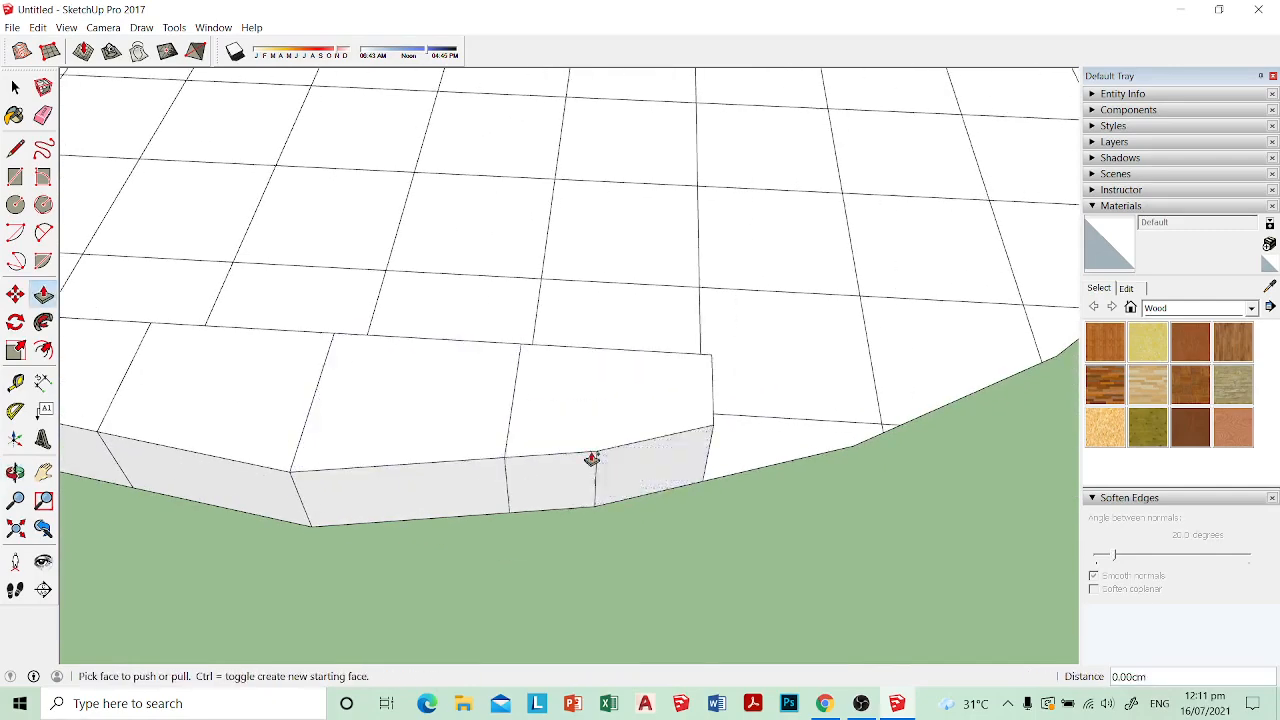
{"action": "middle_click_drag", "start_coordinate": [770, 443], "coordinate": [643, 460]}
{"action": "double_click", "coordinate": [700, 488]}
{"action": "middle_click_drag", "start_coordinate": [845, 500], "coordinate": [634, 486]}
{"action": "scroll", "coordinate": [634, 487], "scroll_direction": "up", "scroll_amount": 2}
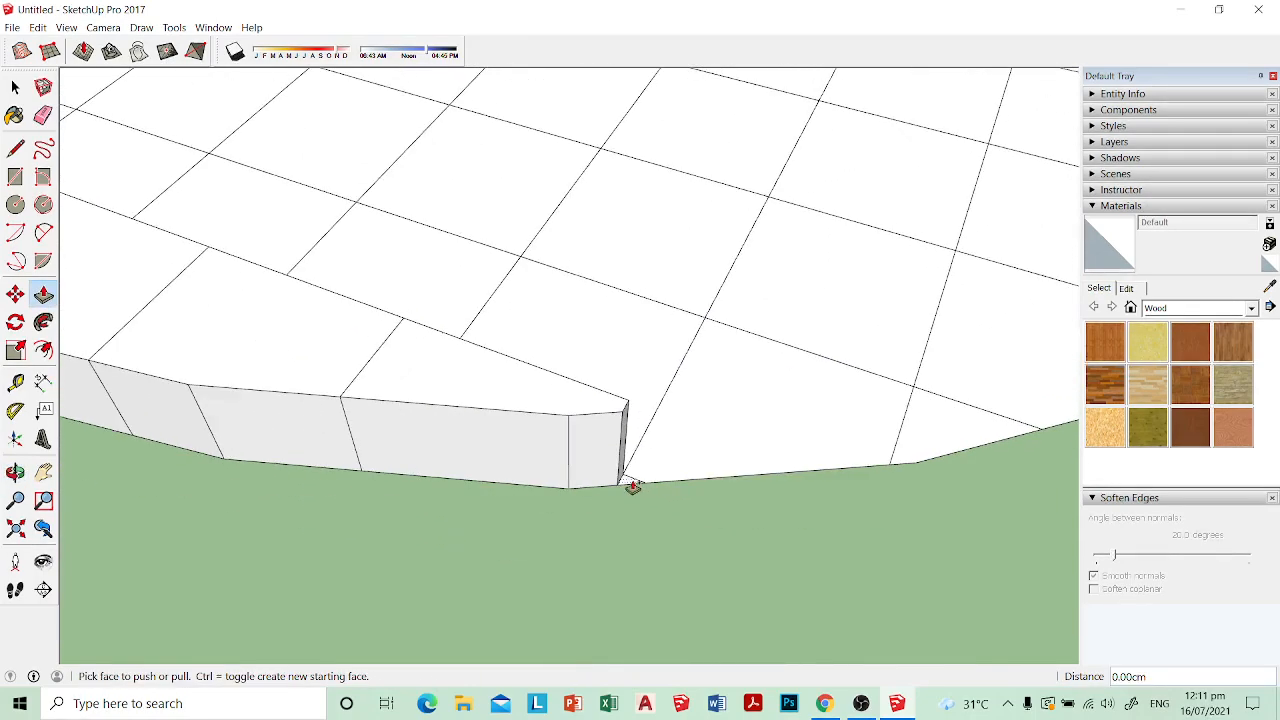
{"action": "double_click", "coordinate": [633, 484]}
{"action": "middle_click_drag", "start_coordinate": [771, 464], "coordinate": [540, 470], "text": "shift"}
{"action": "double_click", "coordinate": [566, 443]}
{"action": "double_click", "coordinate": [690, 448]}
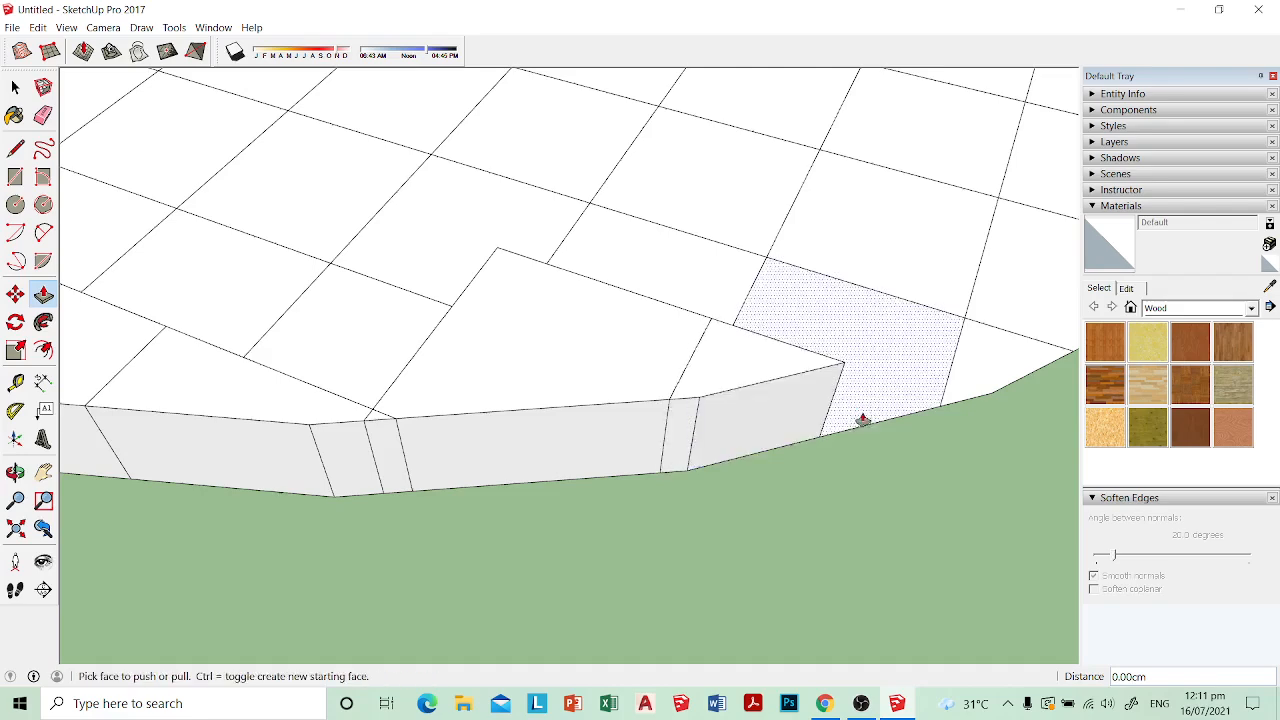
Step: Extend the border further around the seat by raising the adjoining edge cells to the same 1.5 cm height
{"action": "middle_click_drag", "start_coordinate": [862, 420], "coordinate": [606, 423], "text": "shift"}
{"action": "double_click", "coordinate": [606, 423]}
{"action": "middle_click_drag", "start_coordinate": [736, 393], "coordinate": [629, 449], "text": "shift"}
{"action": "double_click", "coordinate": [629, 449]}
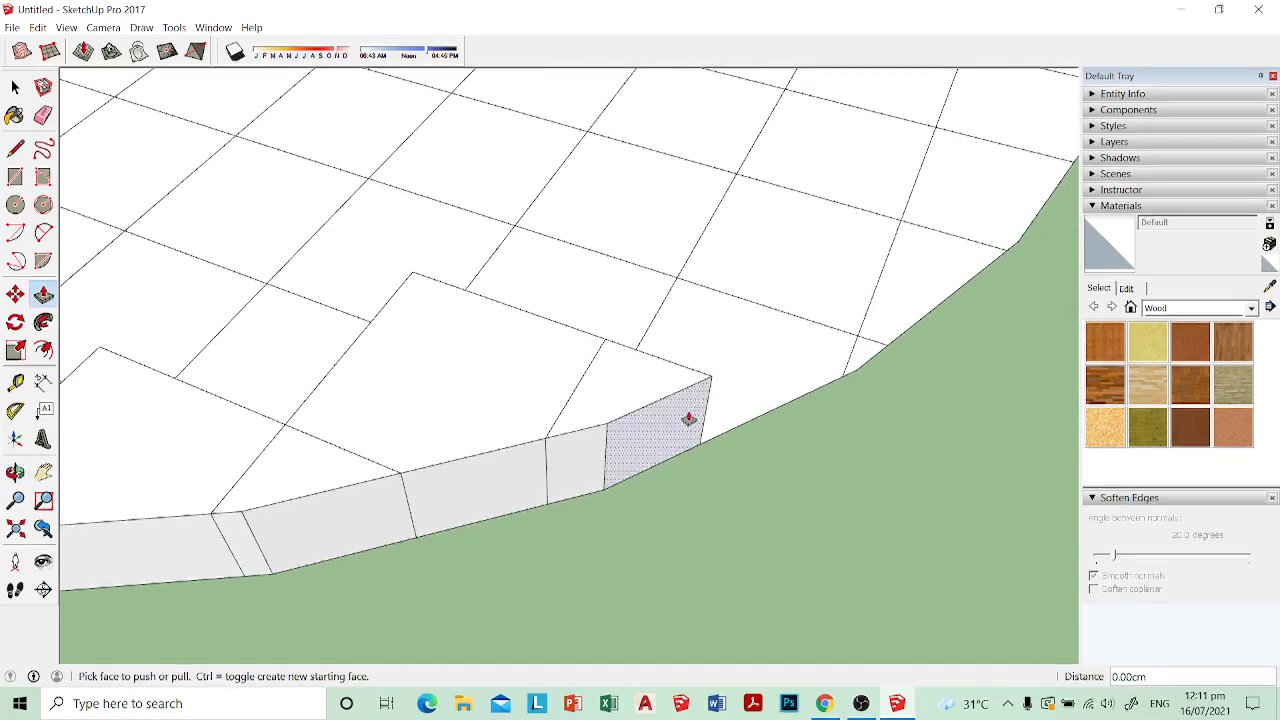
{"action": "middle_click_drag", "start_coordinate": [781, 376], "coordinate": [663, 437], "text": "shift"}
{"action": "double_click", "coordinate": [663, 437]}
{"action": "middle_click_drag", "start_coordinate": [862, 331], "coordinate": [717, 429], "text": "shift"}
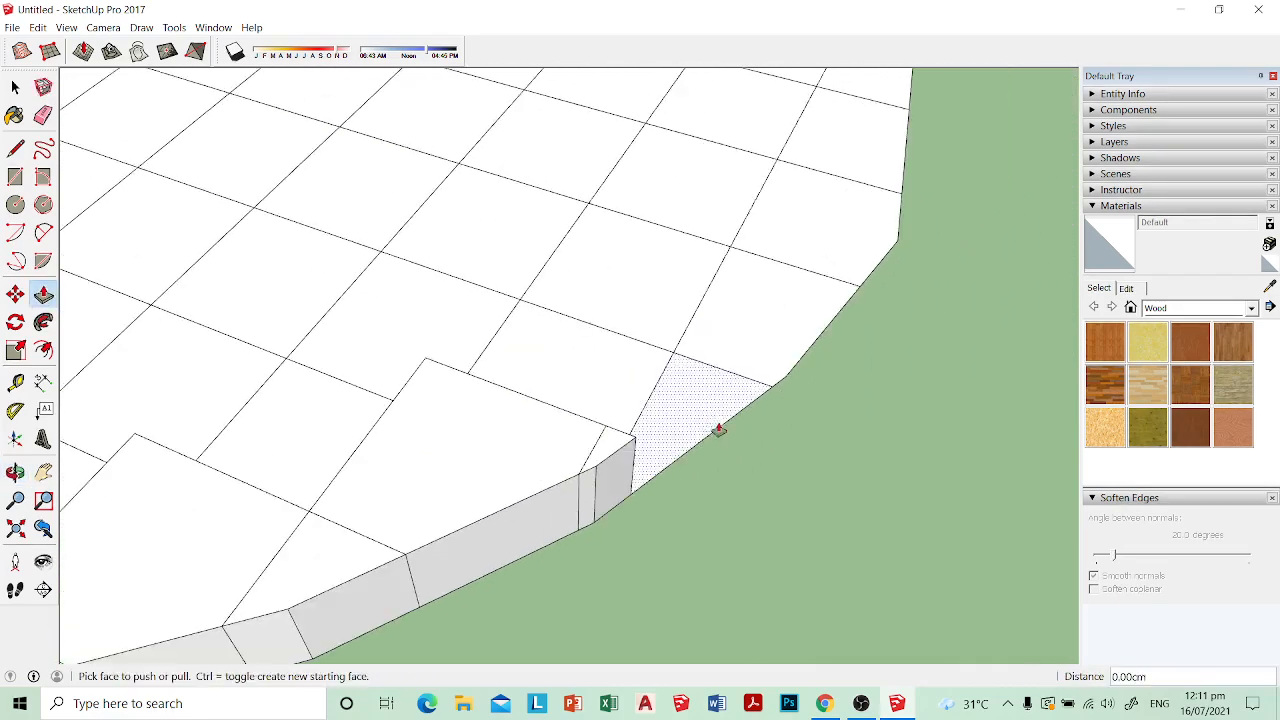
{"action": "double_click", "coordinate": [717, 429]}
{"action": "middle_click_drag", "start_coordinate": [816, 318], "coordinate": [615, 398], "text": "shift"}
{"action": "double_click", "coordinate": [709, 409]}
{"action": "double_click", "coordinate": [734, 403]}
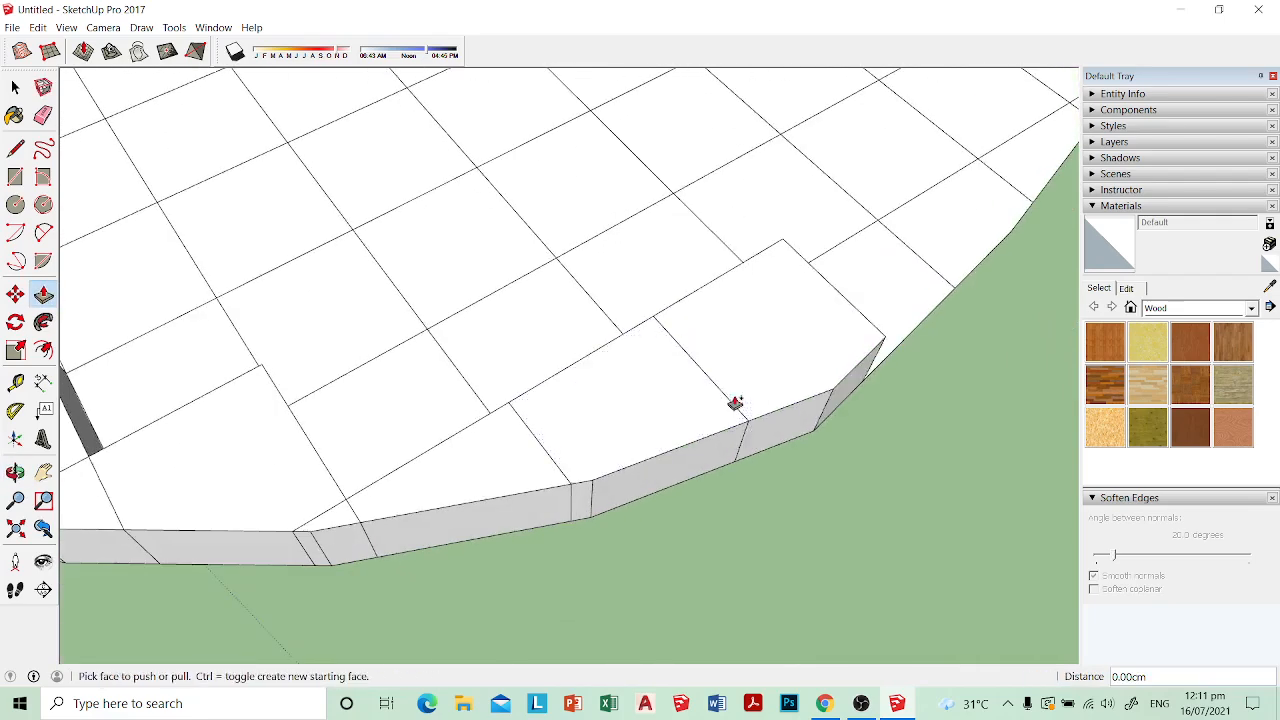
Step: Push/Pull the cells along the next bend of the seat outline up to continue the raised border
{"action": "middle_click_drag", "start_coordinate": [882, 364], "coordinate": [577, 423], "text": "shift"}
{"action": "double_click", "coordinate": [577, 423]}
{"action": "middle_click_drag", "start_coordinate": [697, 336], "coordinate": [605, 440], "text": "shift"}
{"action": "double_click", "coordinate": [605, 440]}
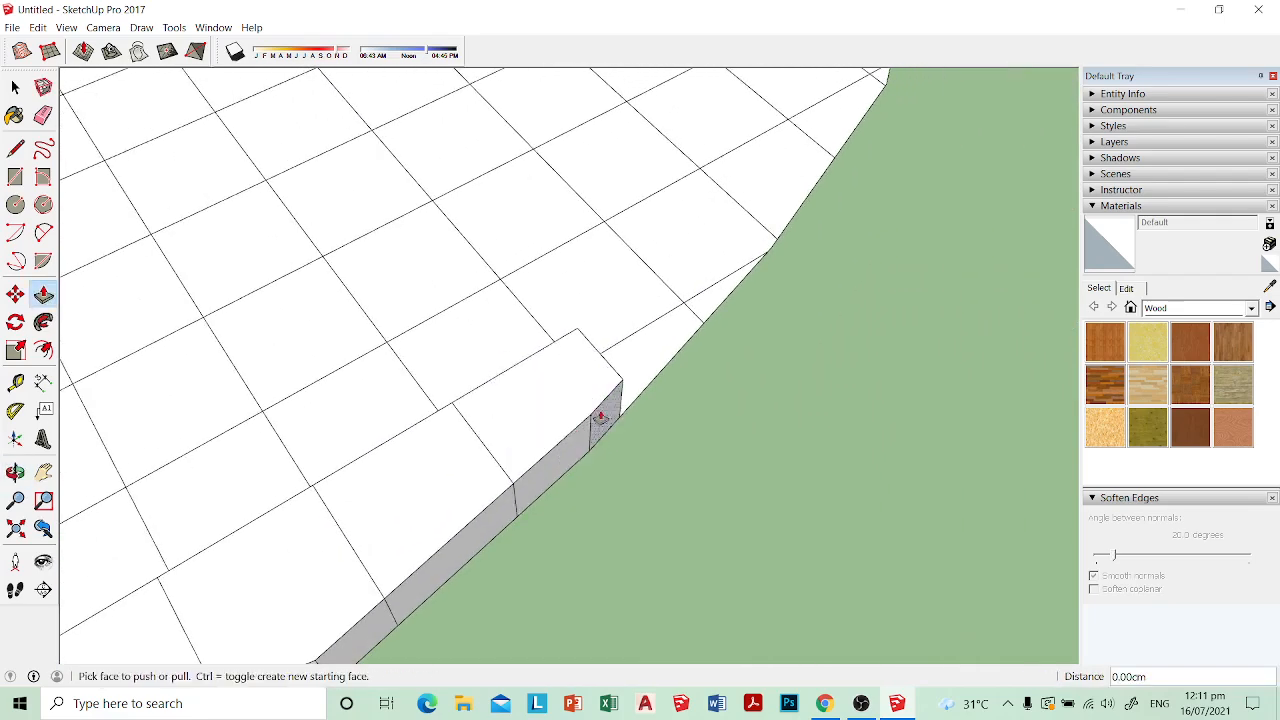
{"action": "middle_click_drag", "start_coordinate": [645, 385], "coordinate": [565, 388]}
{"action": "mouse_move", "coordinate": [733, 396]}
{"action": "middle_mouse_down"}
{"action": "mouse_move", "coordinate": [660, 437]}
{"action": "mouse_move", "coordinate": [720, 400]}
{"action": "middle_mouse_up"}
{"action": "left_click", "coordinate": [690, 398]}
{"action": "middle_click_drag", "start_coordinate": [855, 350], "coordinate": [668, 431], "text": "shift"}
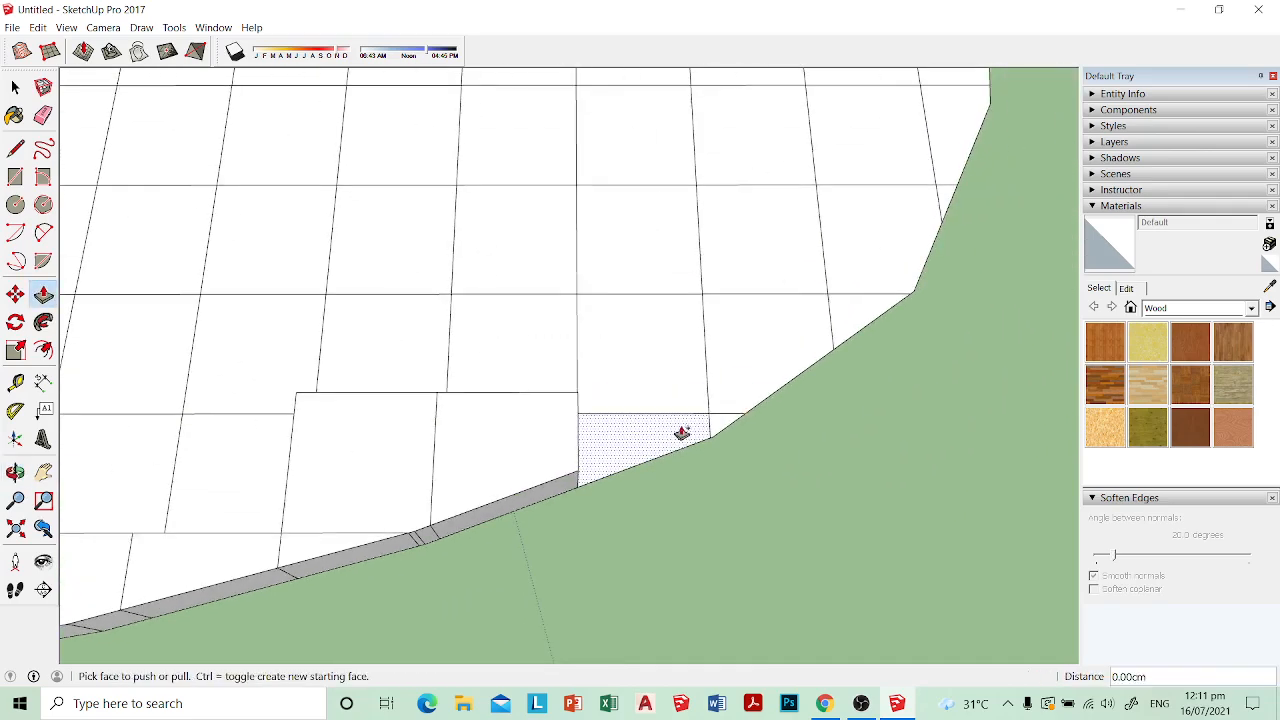
{"action": "double_click", "coordinate": [683, 431]}
{"action": "double_click", "coordinate": [647, 347]}
{"action": "middle_click_drag", "start_coordinate": [745, 390], "coordinate": [702, 420]}
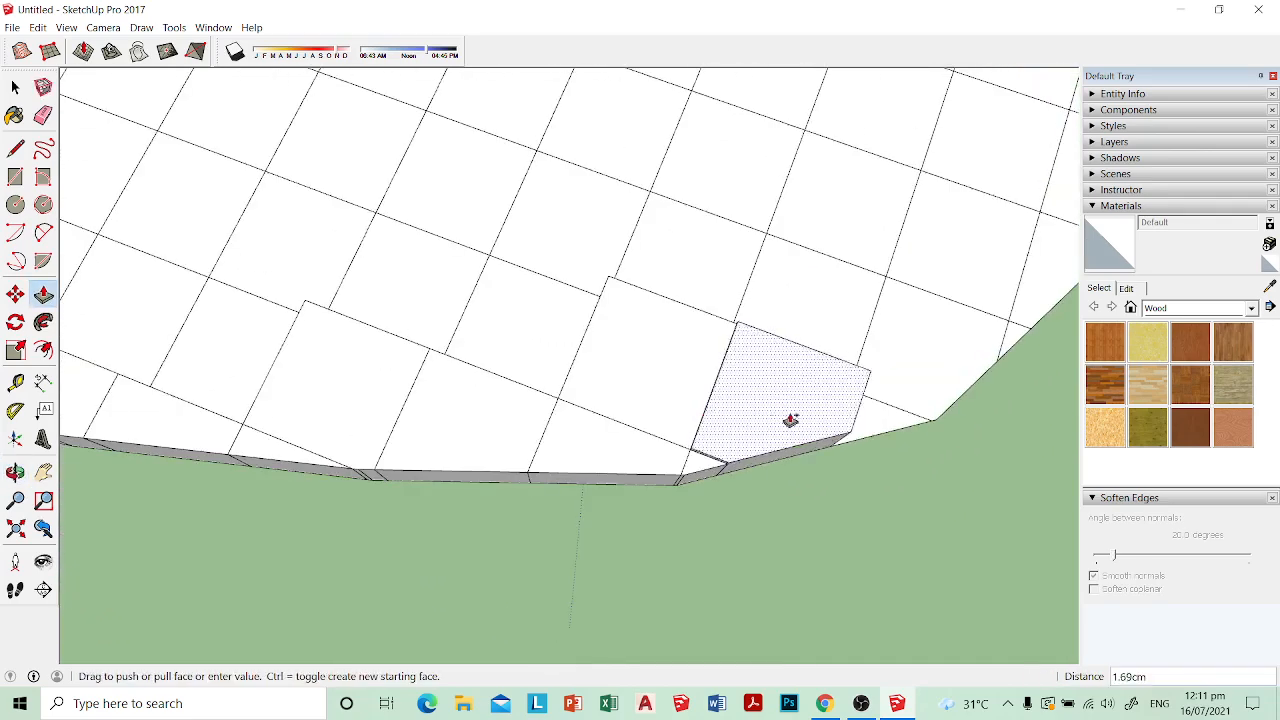
{"action": "middle_click_drag", "start_coordinate": [849, 406], "coordinate": [660, 376]}
{"action": "double_click", "coordinate": [710, 447]}
{"action": "left_click", "coordinate": [788, 400]}
{"action": "key", "text": "ctrl+z"}
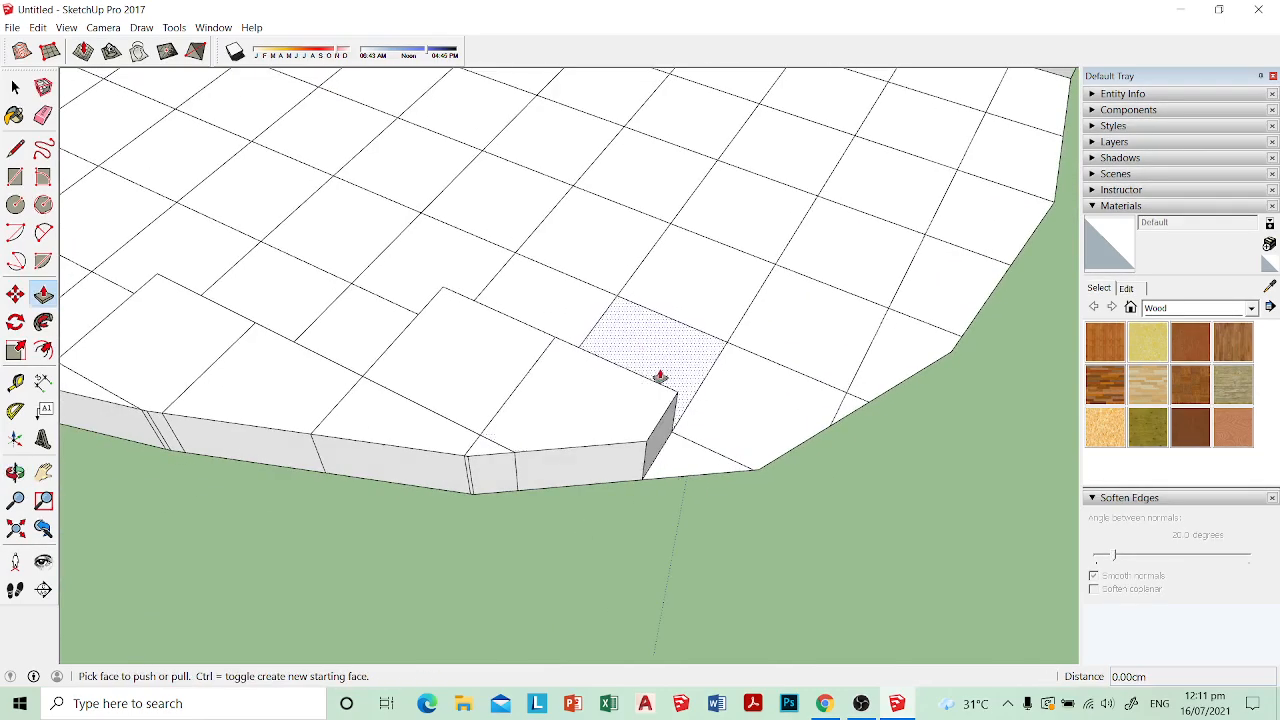
Step: Raise the small triangular cell and the edge cell beside it to the height of the raised border
{"action": "left_click", "coordinate": [685, 469]}
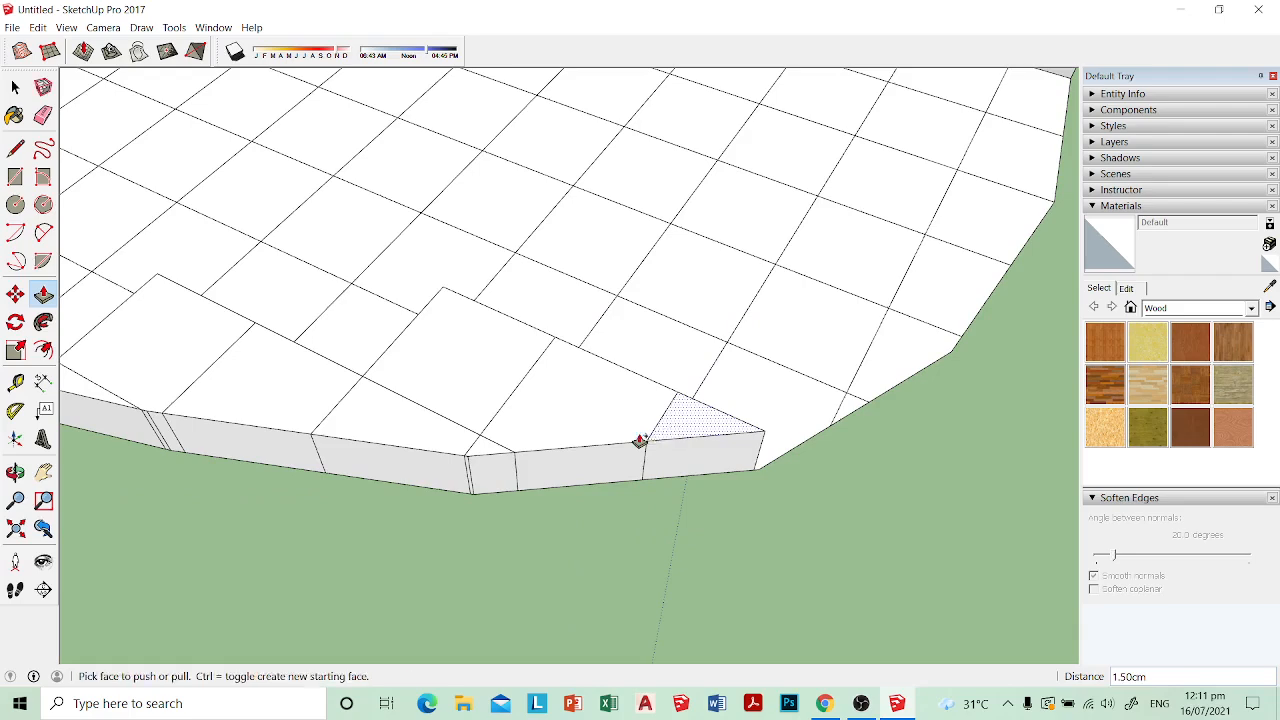
{"action": "middle_click_drag", "start_coordinate": [640, 441], "coordinate": [615, 426]}
{"action": "left_click", "coordinate": [620, 477]}
{"action": "middle_click_drag", "start_coordinate": [824, 483], "coordinate": [677, 443]}
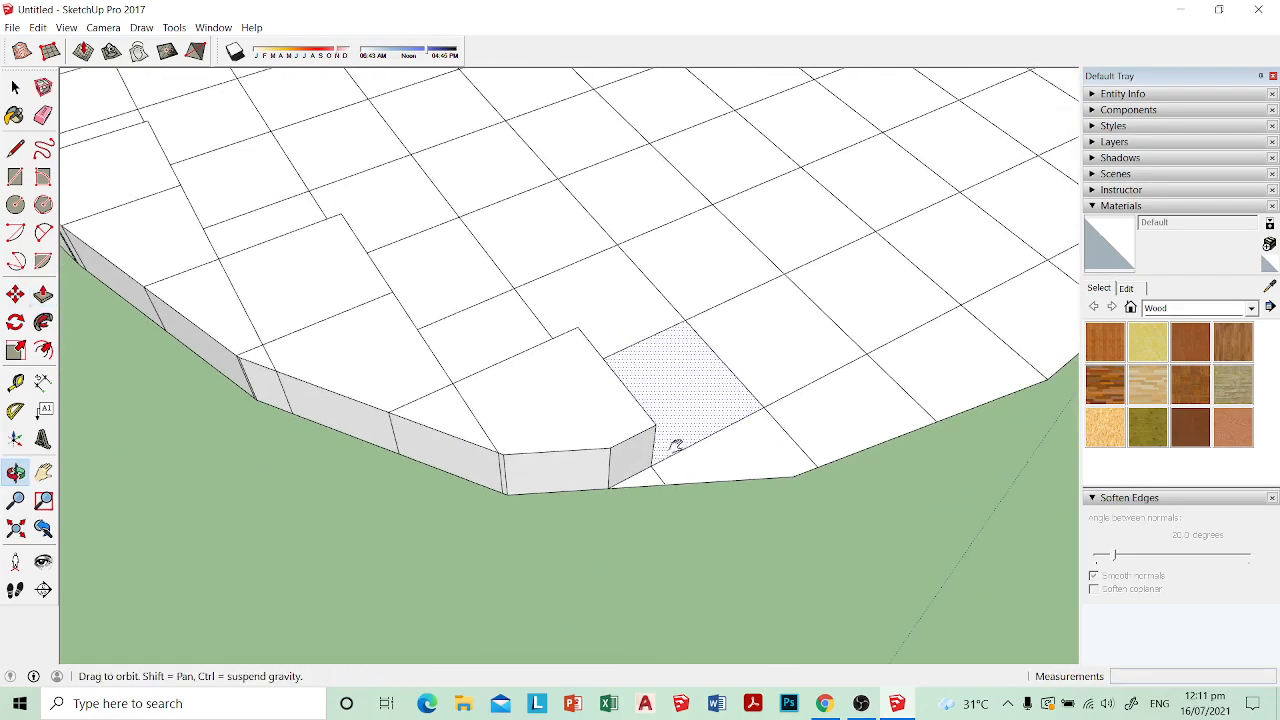
Step: Raise the tiny triangular cell at the border's end and the larger edge cell beyond it to the border height
{"action": "left_click", "coordinate": [652, 481]}
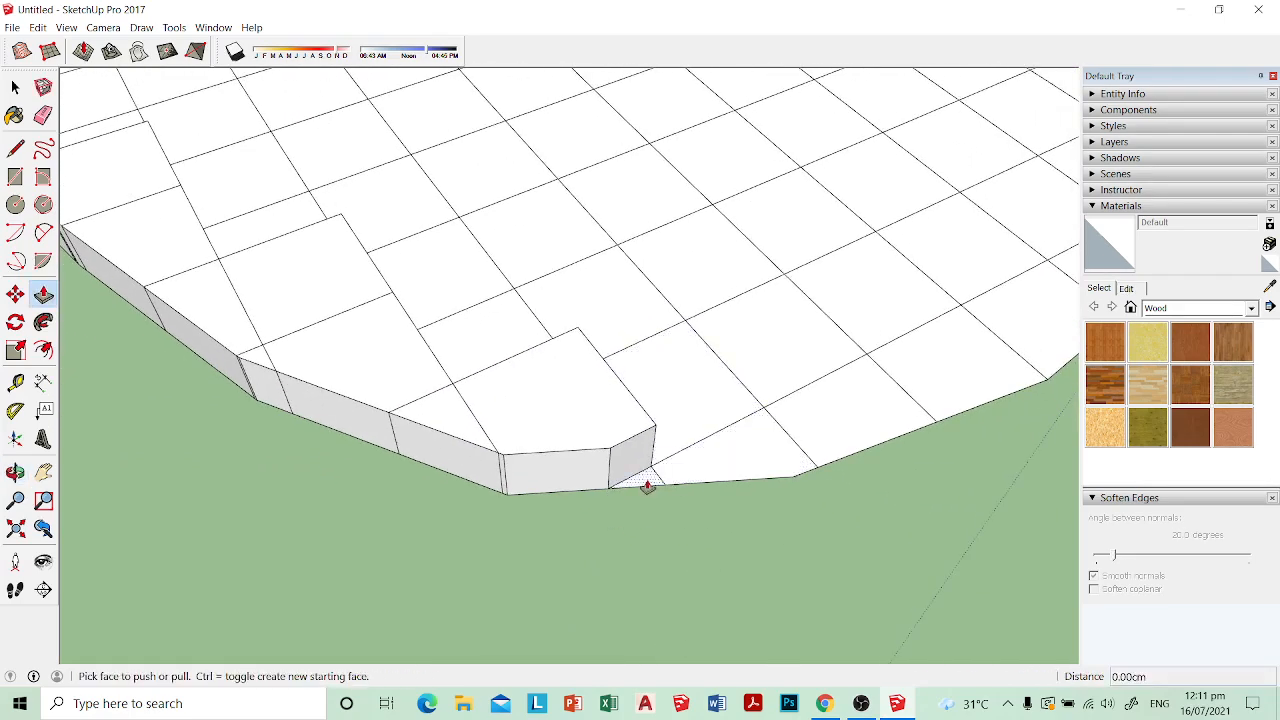
{"action": "left_click", "coordinate": [609, 451]}
{"action": "left_click", "coordinate": [738, 461]}
{"action": "left_click", "coordinate": [668, 449]}
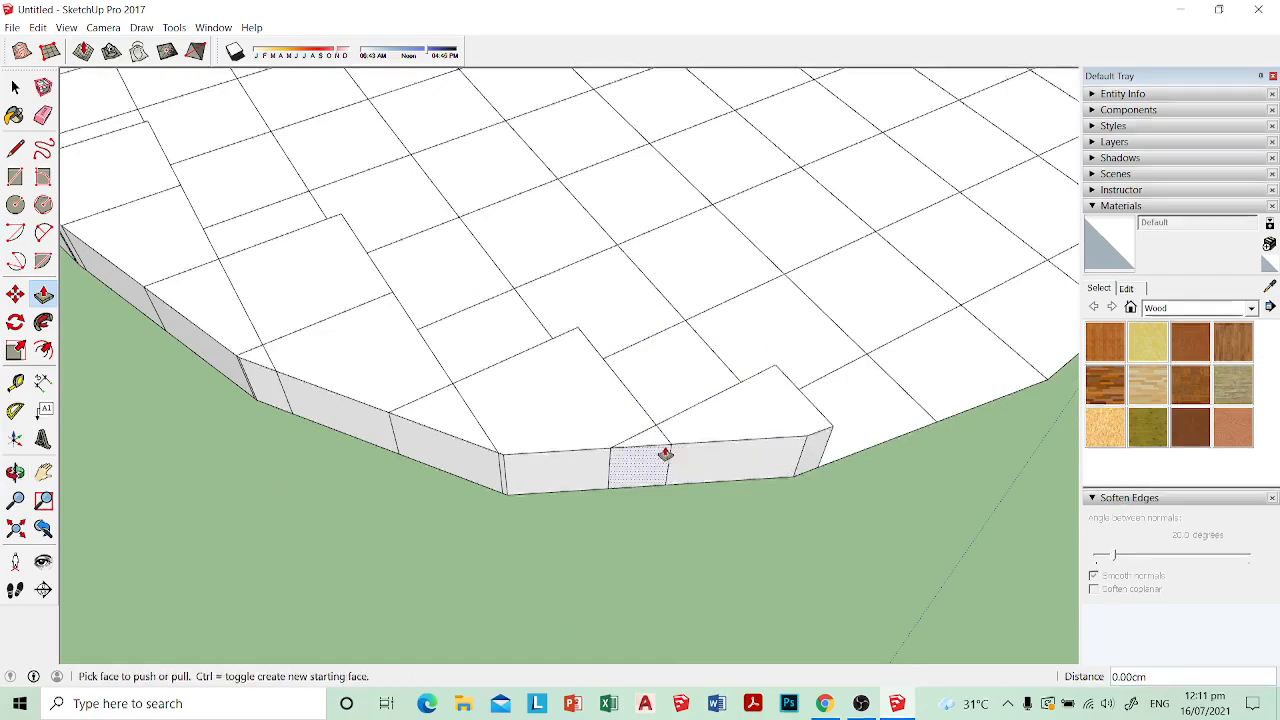
{"action": "left_click", "coordinate": [668, 450]}
Step: Raise the remaining low edge cells to the border height to close the ring around the seat
{"action": "middle_click_drag", "start_coordinate": [851, 437], "coordinate": [654, 467]}
{"action": "left_click", "coordinate": [503, 466]}
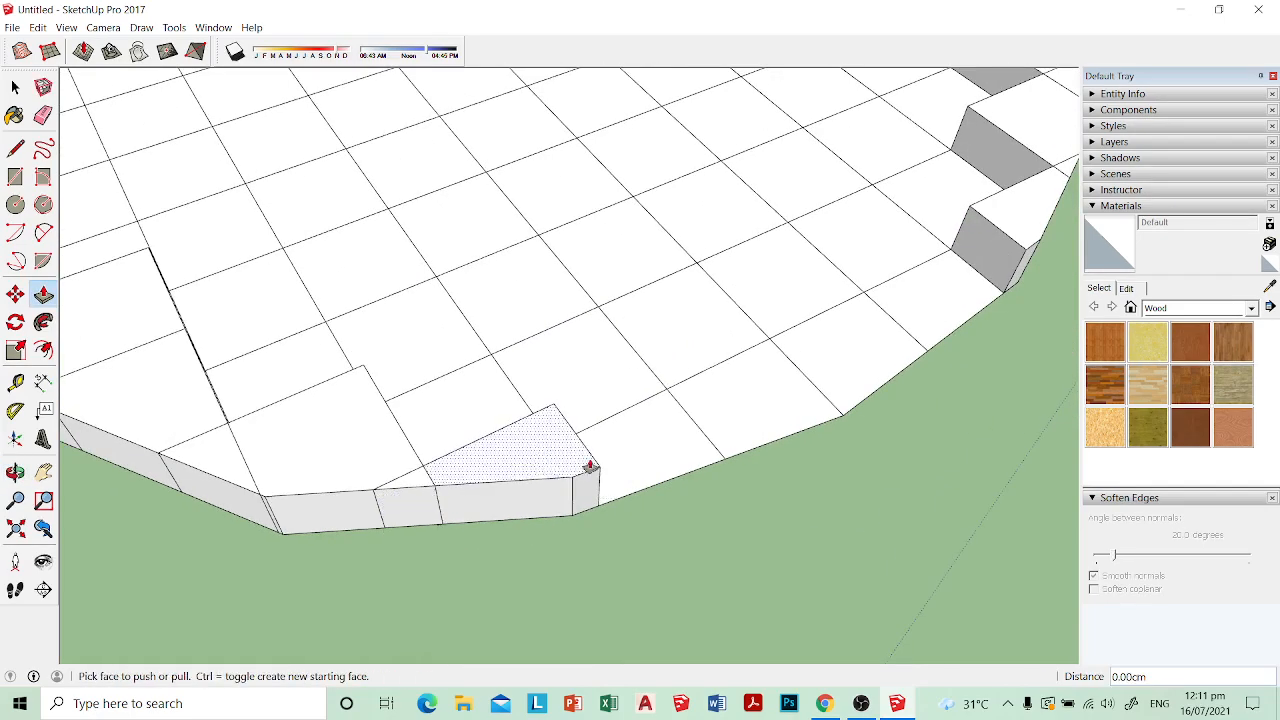
{"action": "left_click", "coordinate": [627, 466]}
{"action": "left_click", "coordinate": [577, 465]}
{"action": "middle_click_drag", "start_coordinate": [781, 448], "coordinate": [663, 467]}
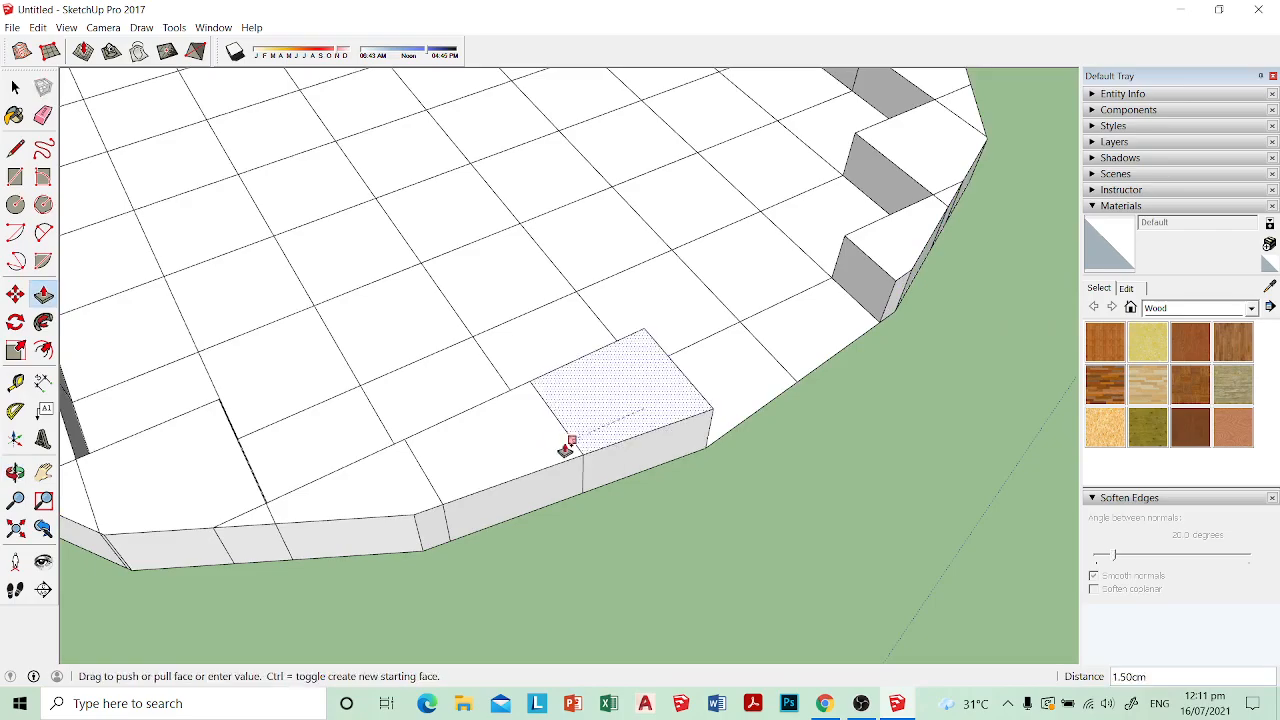
{"action": "middle_click_drag", "start_coordinate": [563, 449], "coordinate": [683, 434]}
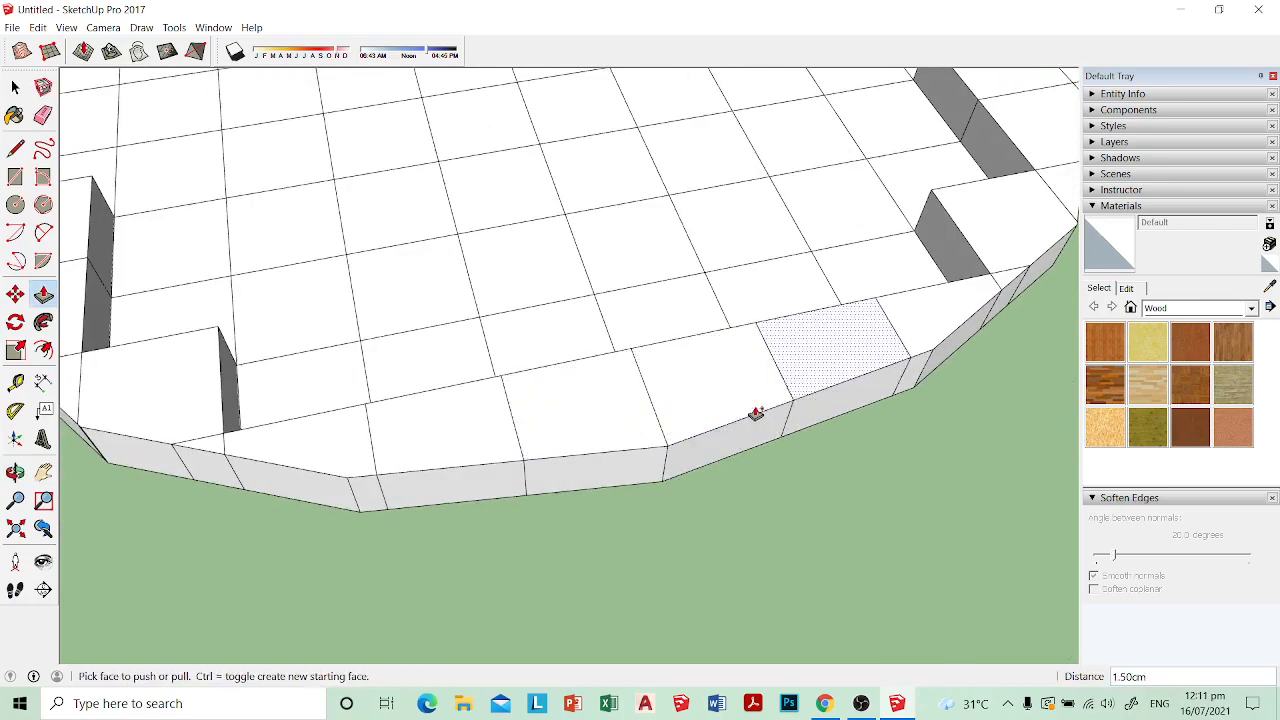
Step: Raise the inner cells beside the border at the rounded end to form a straight inner row
{"action": "middle_click_drag", "start_coordinate": [754, 414], "coordinate": [577, 306]}
{"action": "left_click", "coordinate": [603, 289]}
{"action": "left_click", "coordinate": [577, 304]}
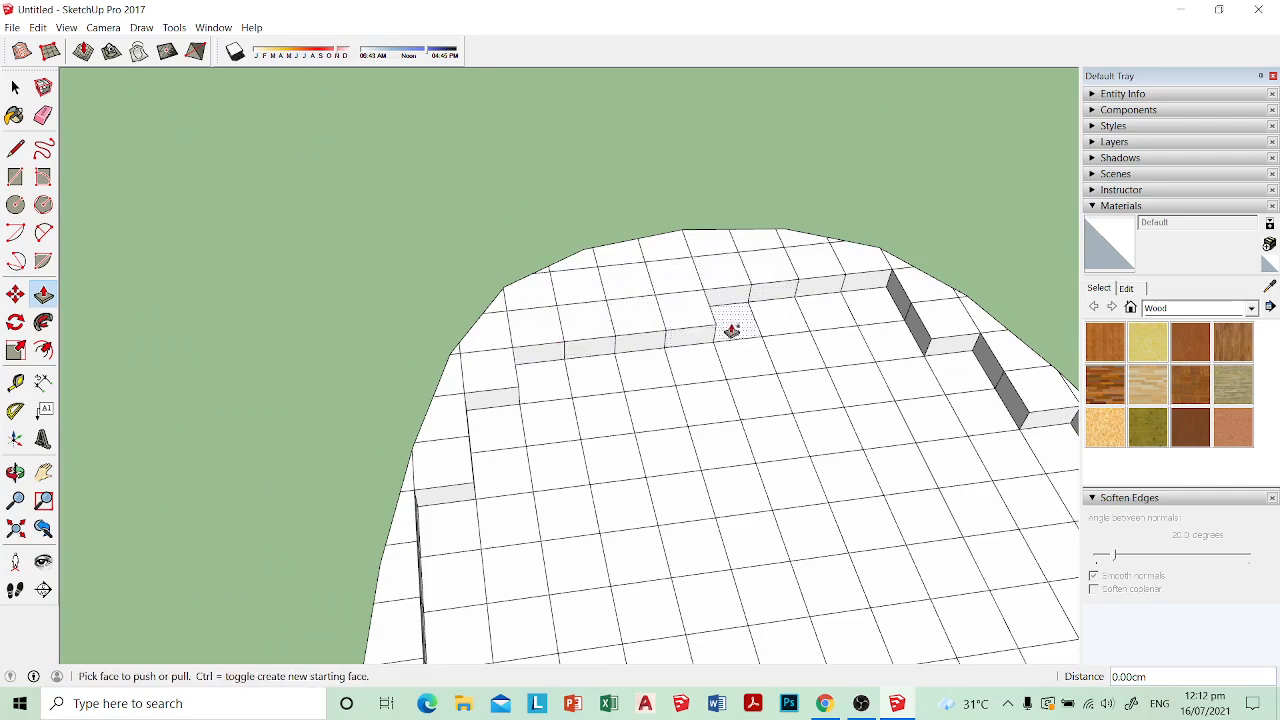
{"action": "scroll", "coordinate": [877, 317], "scroll_direction": "down", "scroll_amount": 5}
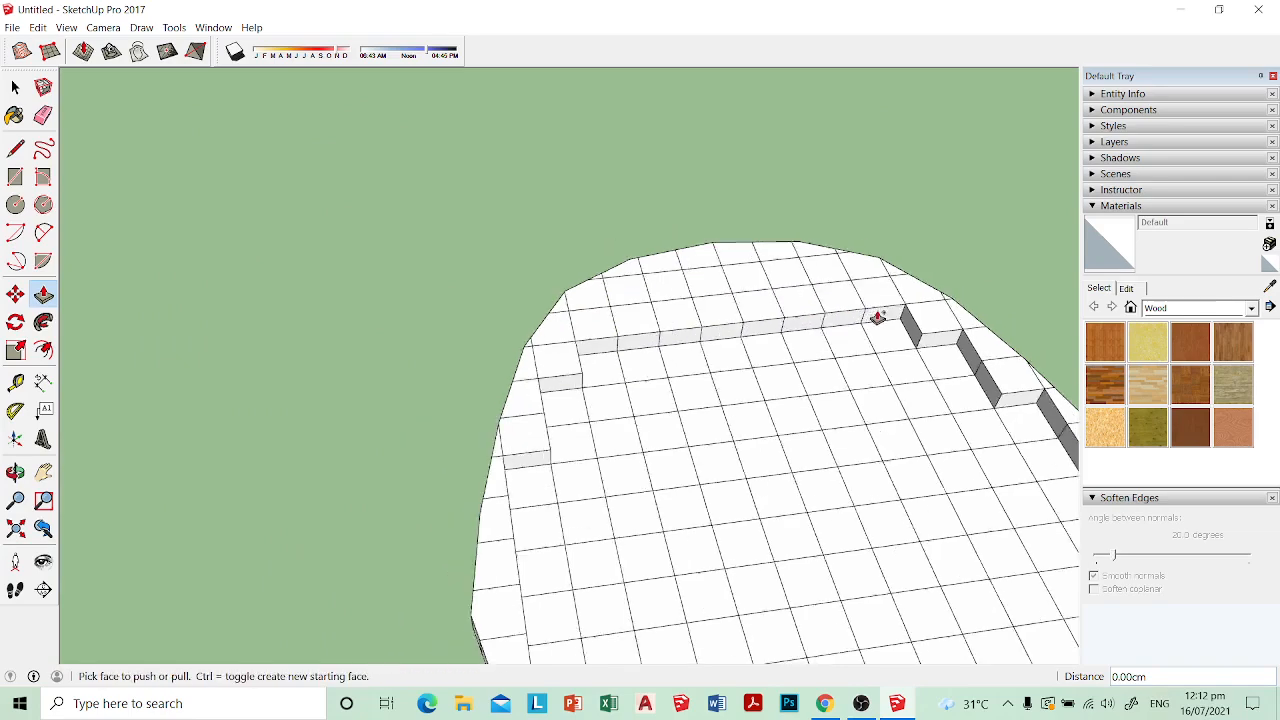
{"action": "middle_click_drag", "start_coordinate": [877, 317], "coordinate": [828, 400]}
{"action": "left_click", "coordinate": [873, 703]}
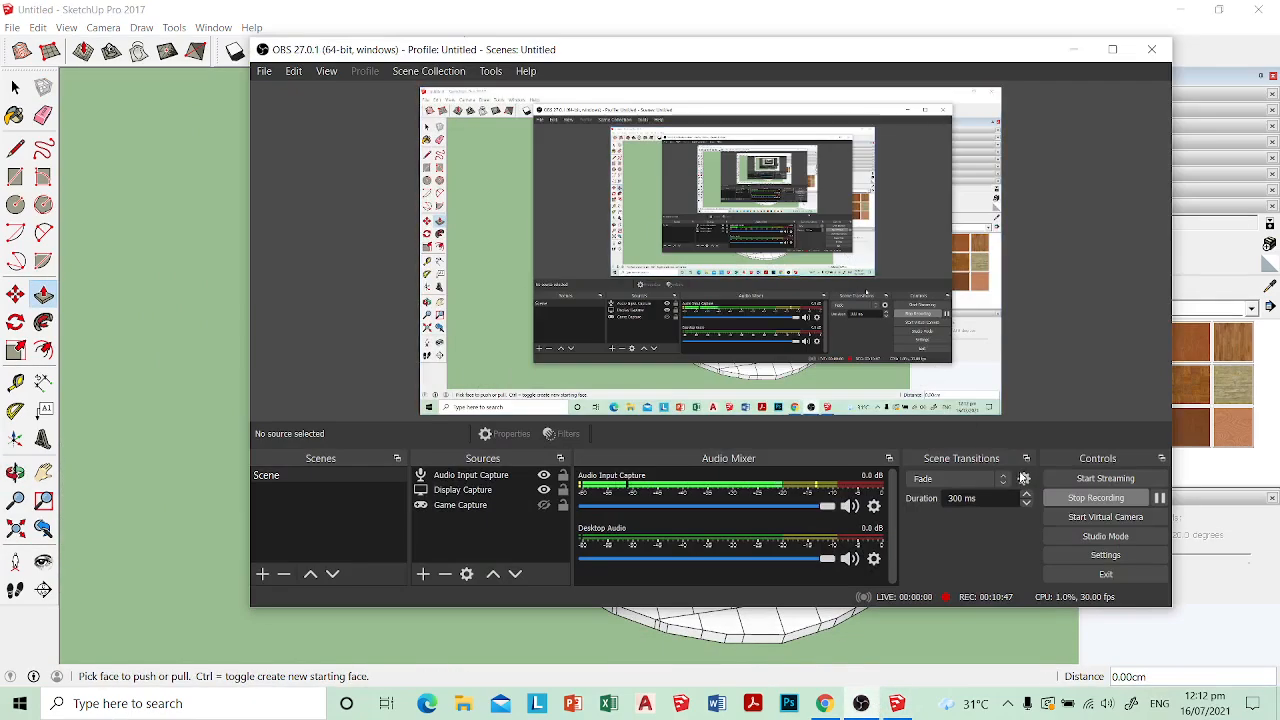